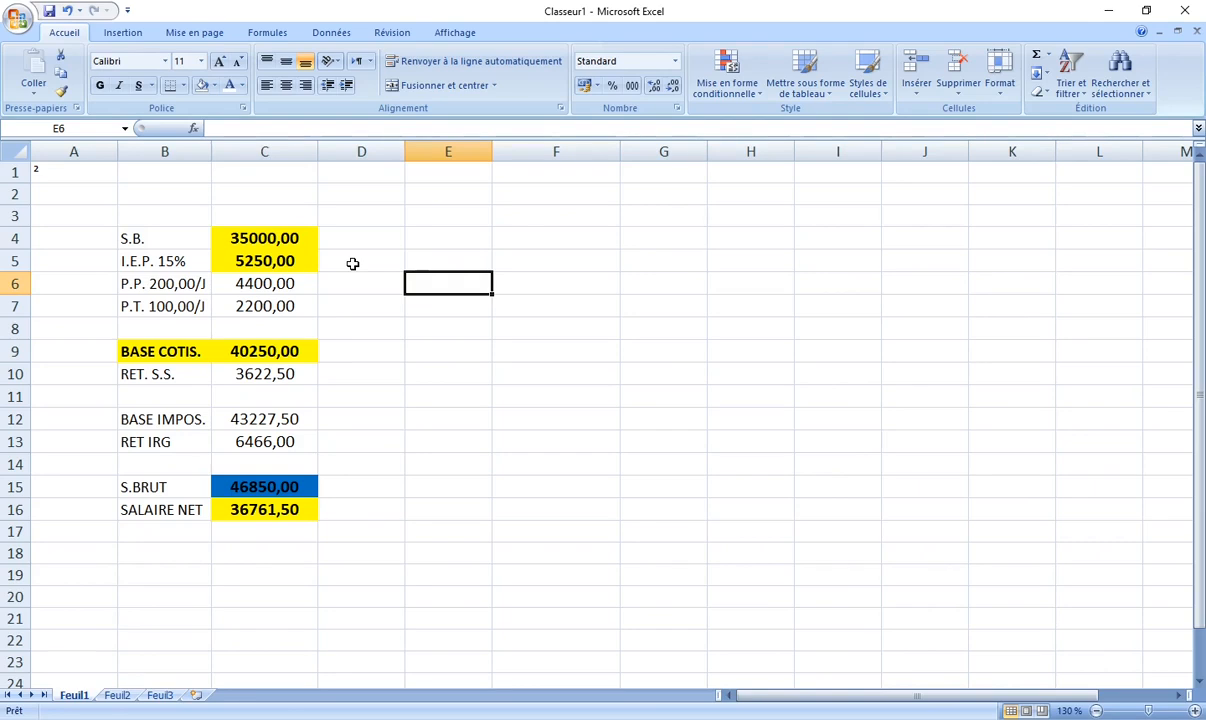
Enter the label "SALAIRE COTISABLES" in cell F4
click(276, 351)
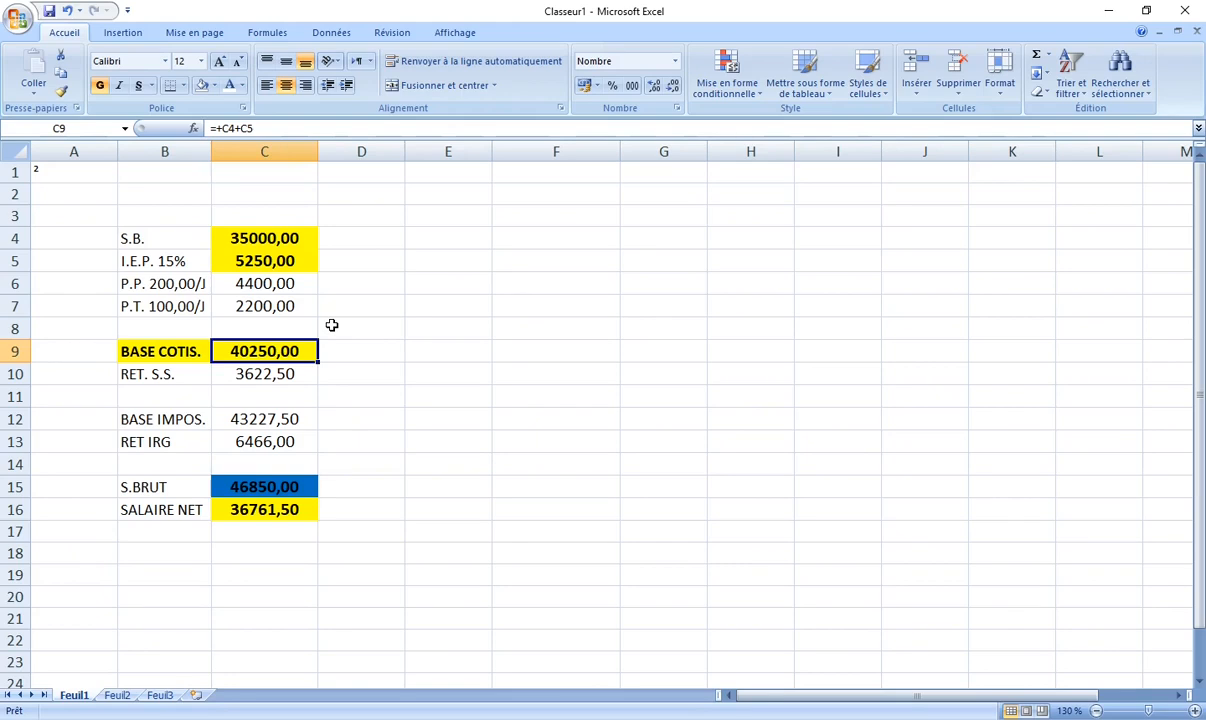
click(457, 234)
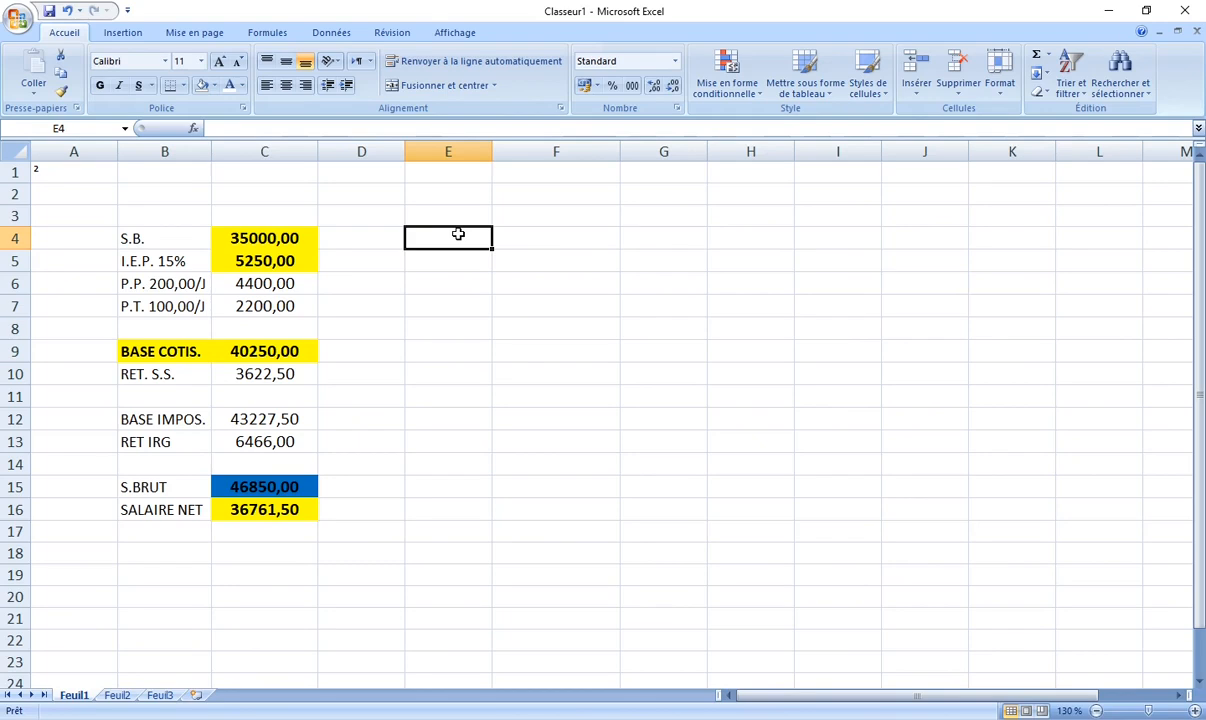
click(242, 349)
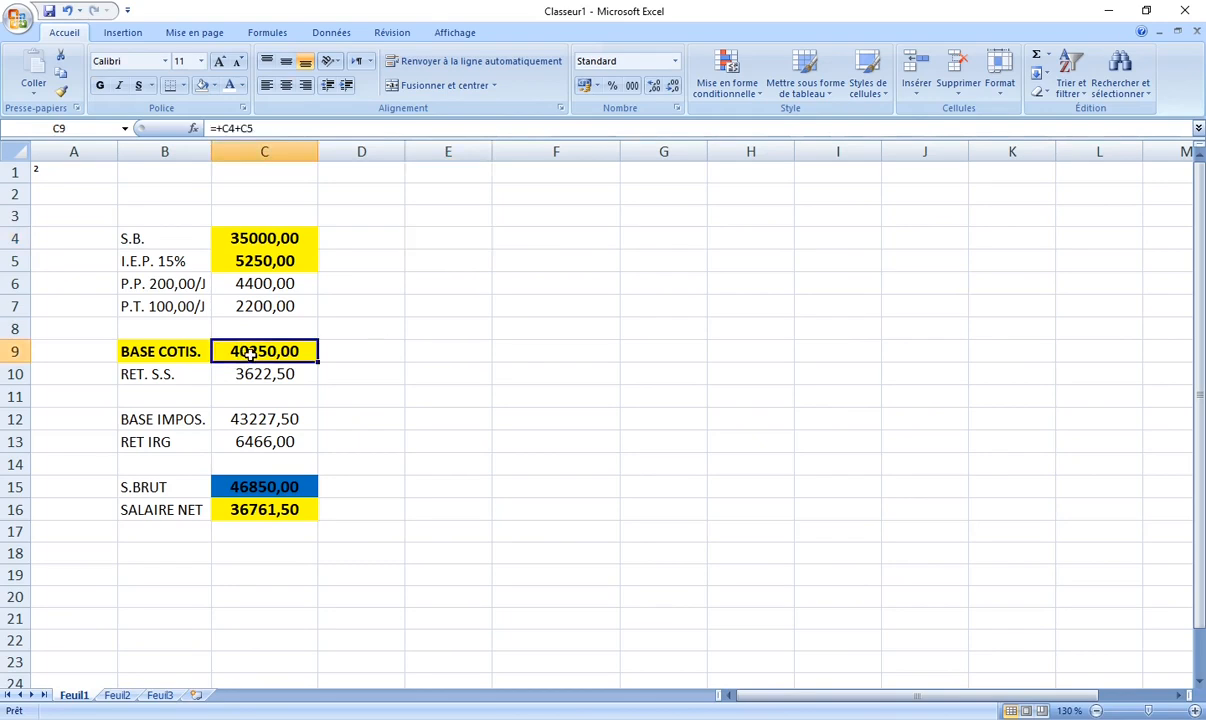
click(525, 238)
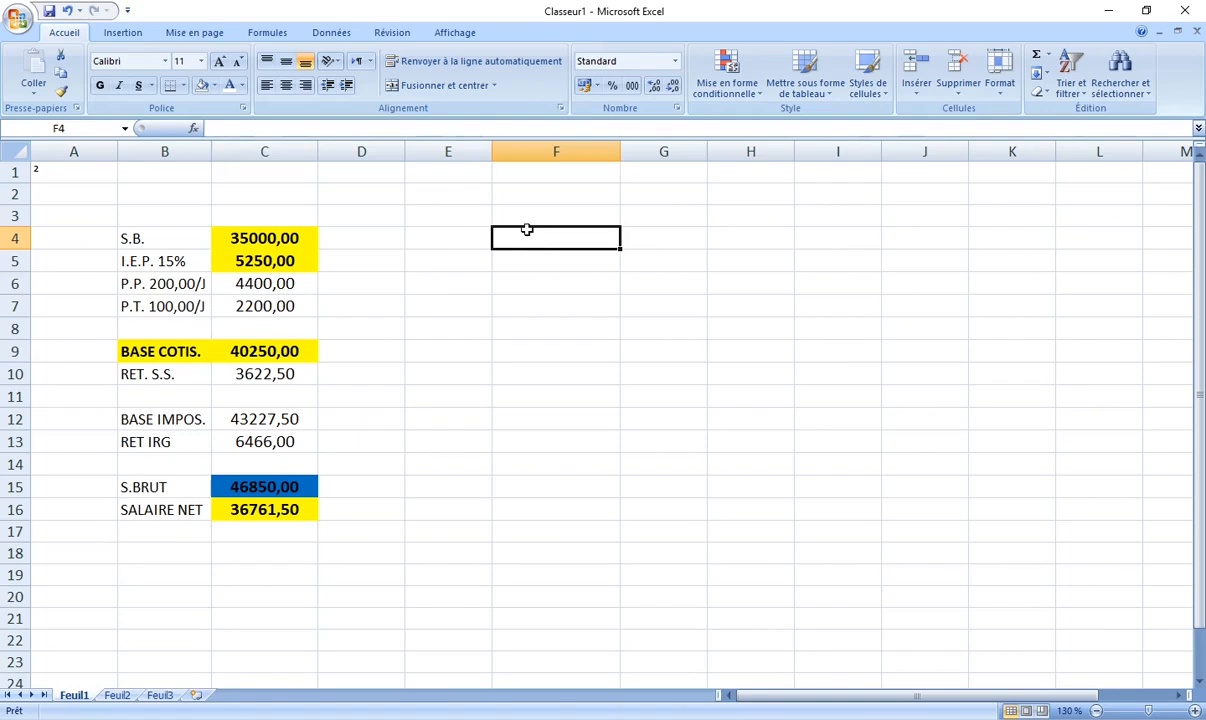
text(SALAIR)
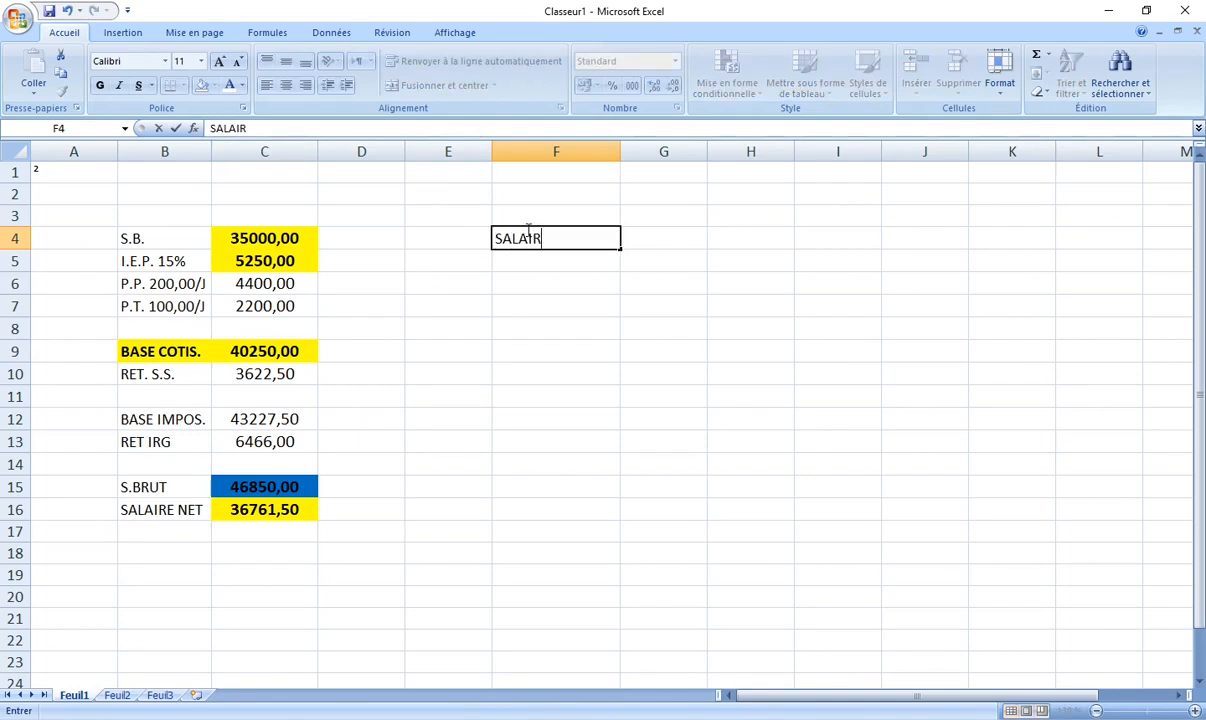
text(E COTISA)
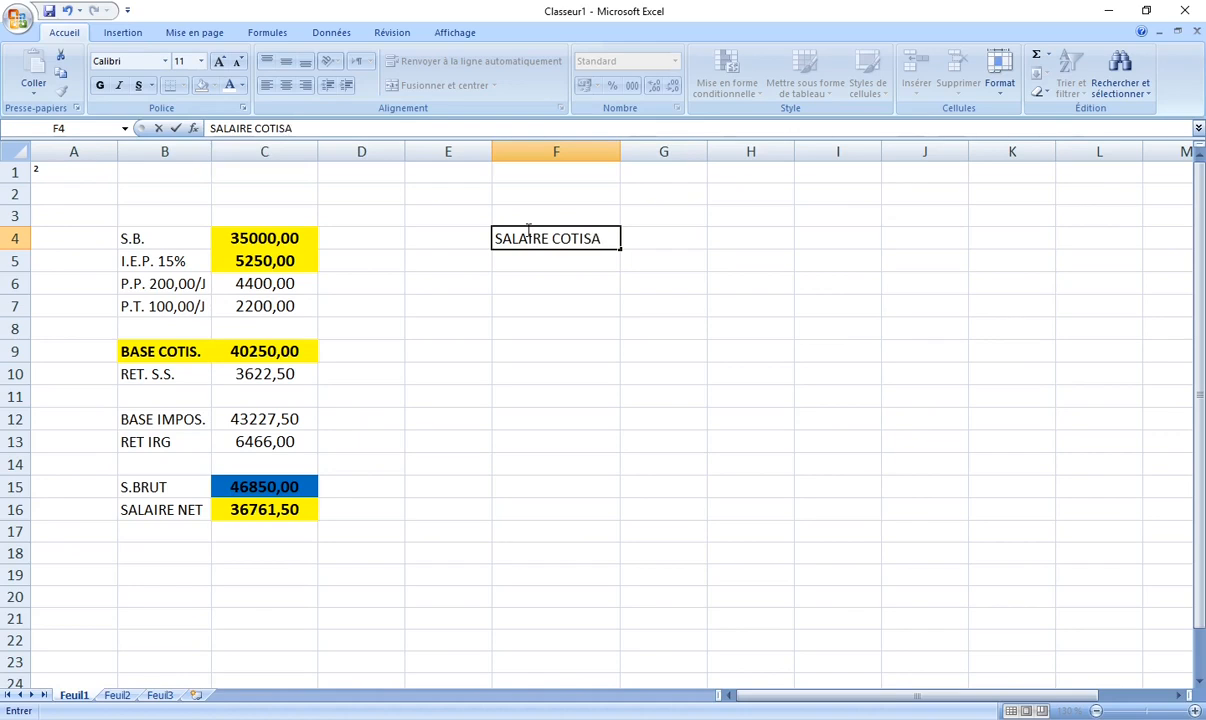
text(BLES)
key(Tab)
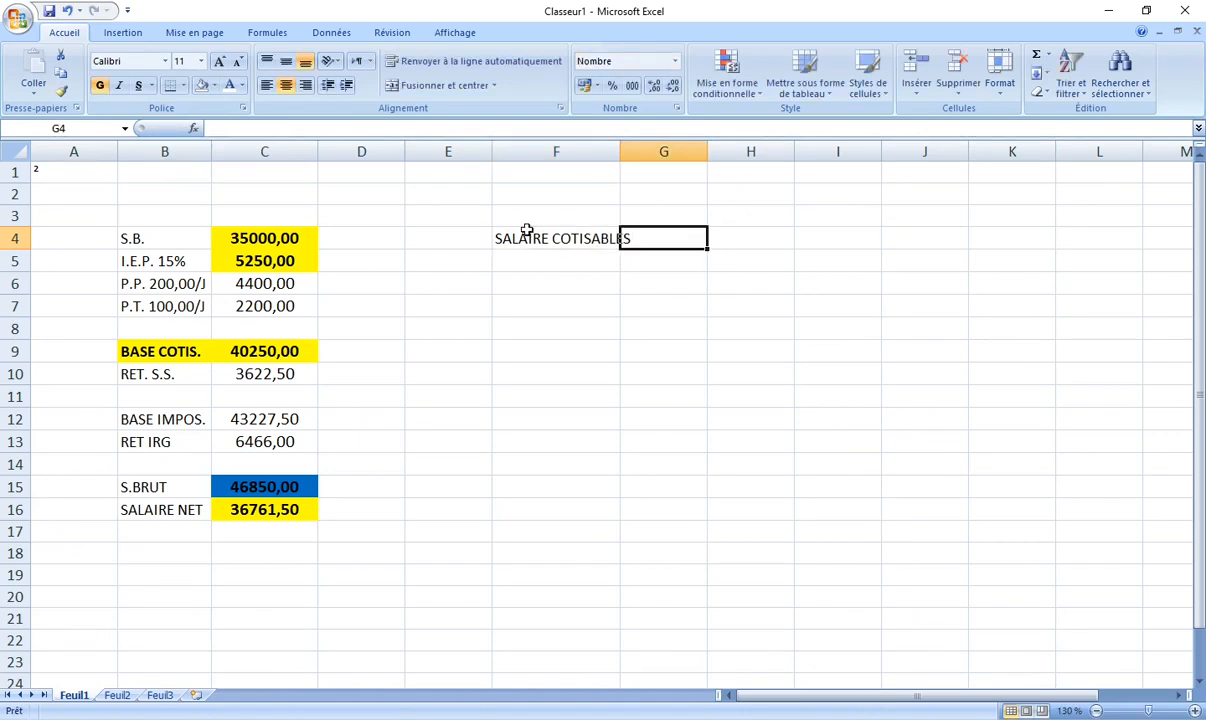
Fit column F to the width of its text and make the SALAIRE COTISABLES label in F4 bold
double_click(619, 148)
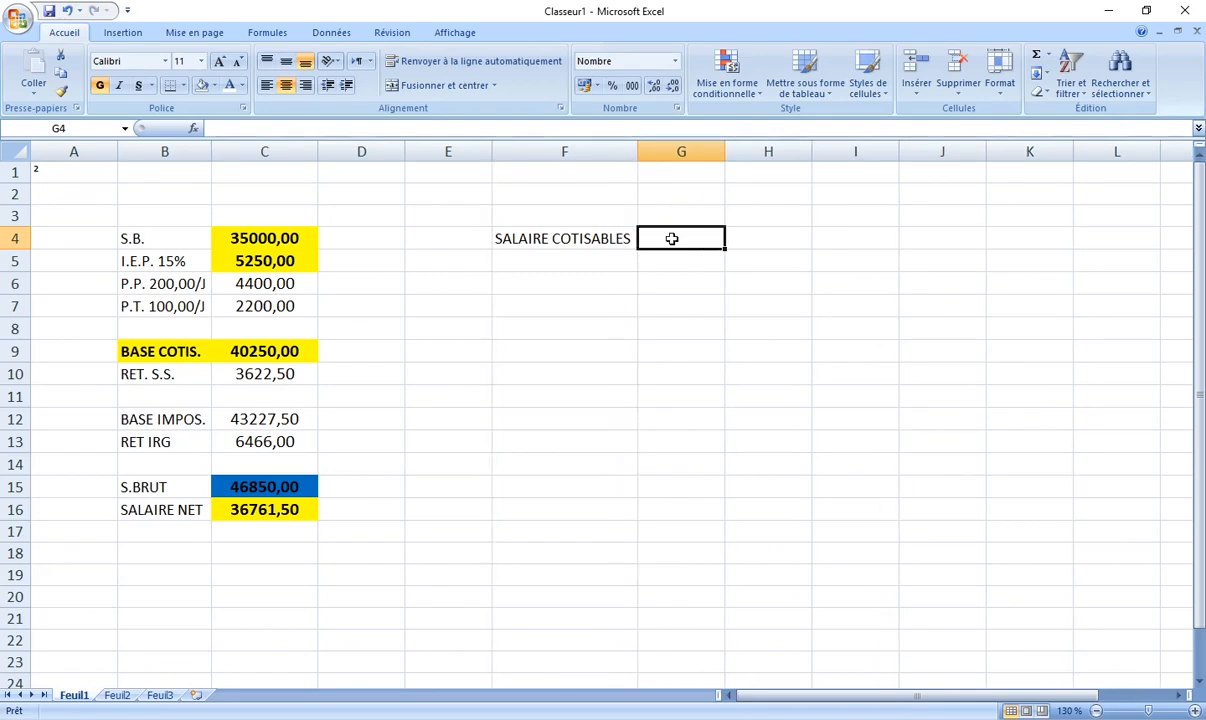
click(567, 238)
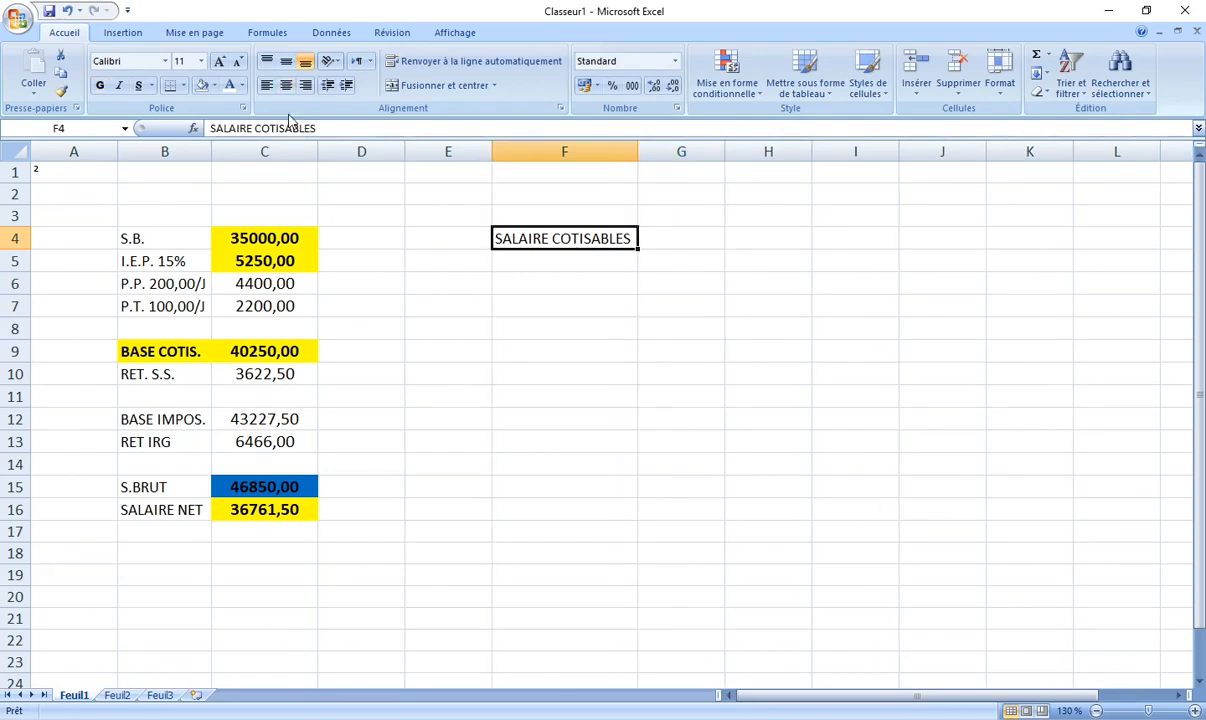
click(100, 86)
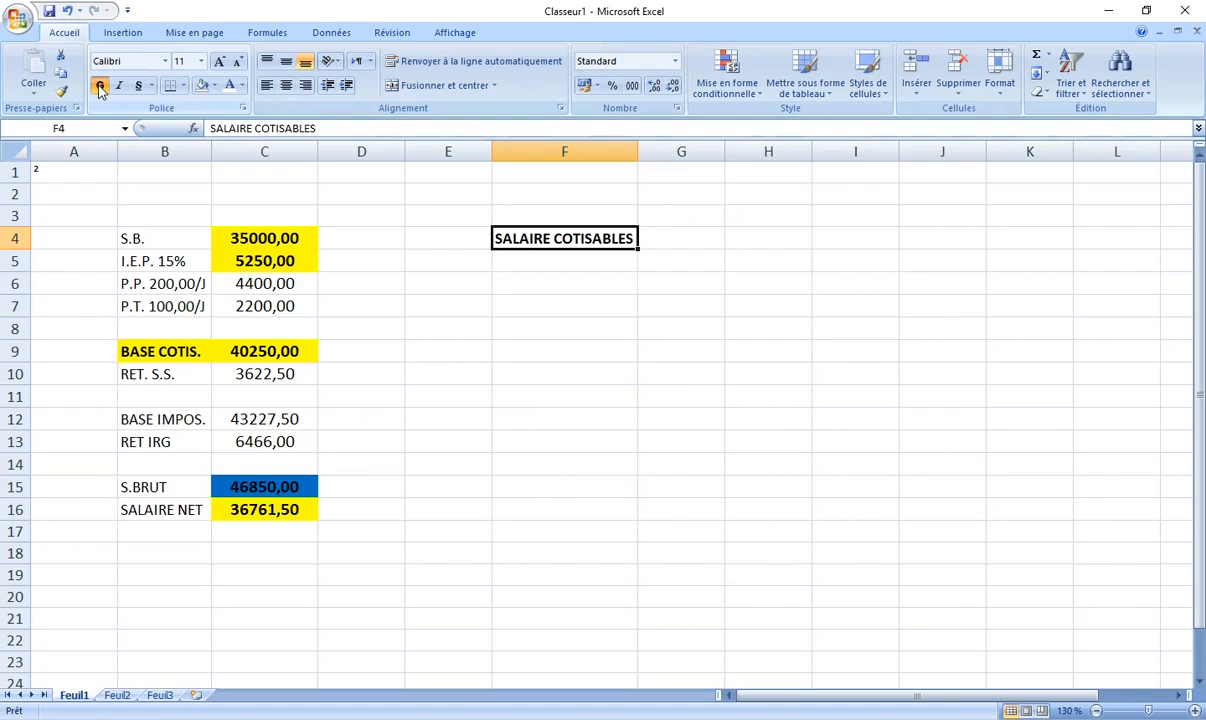
Examine the values and formulas of the pay items in C4:C7 and how BASE COTIS. in C9 is calculated
click(288, 351)
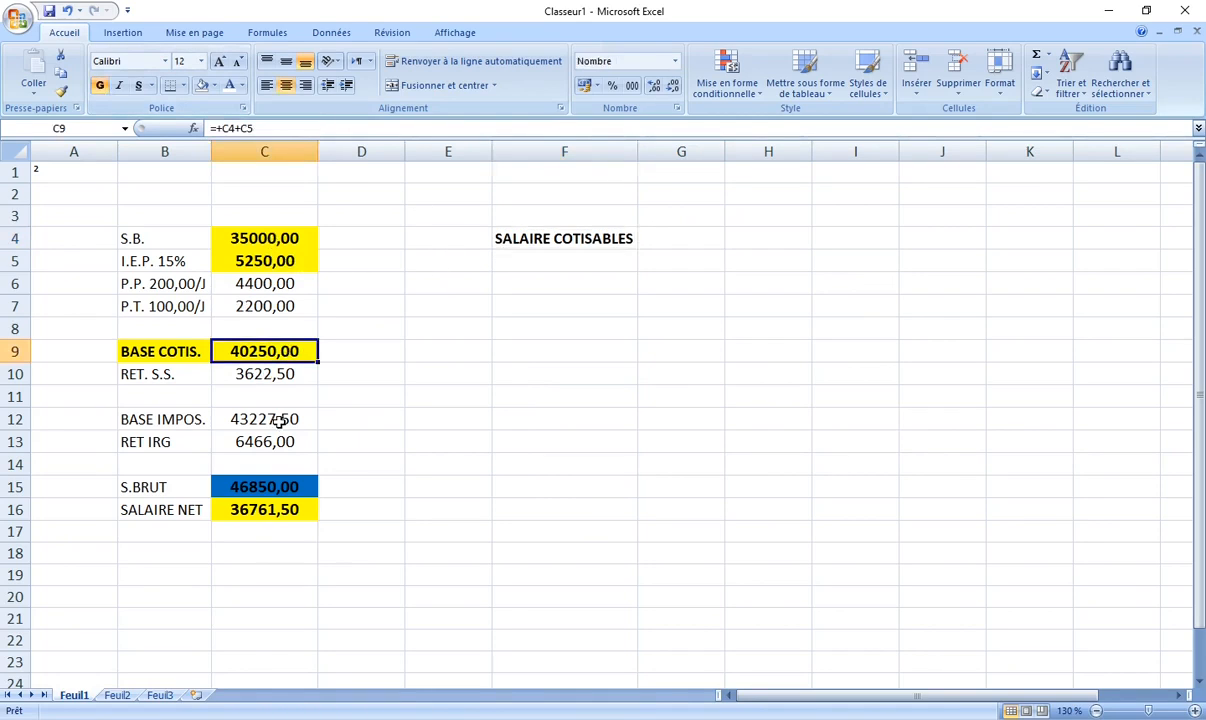
click(264, 238)
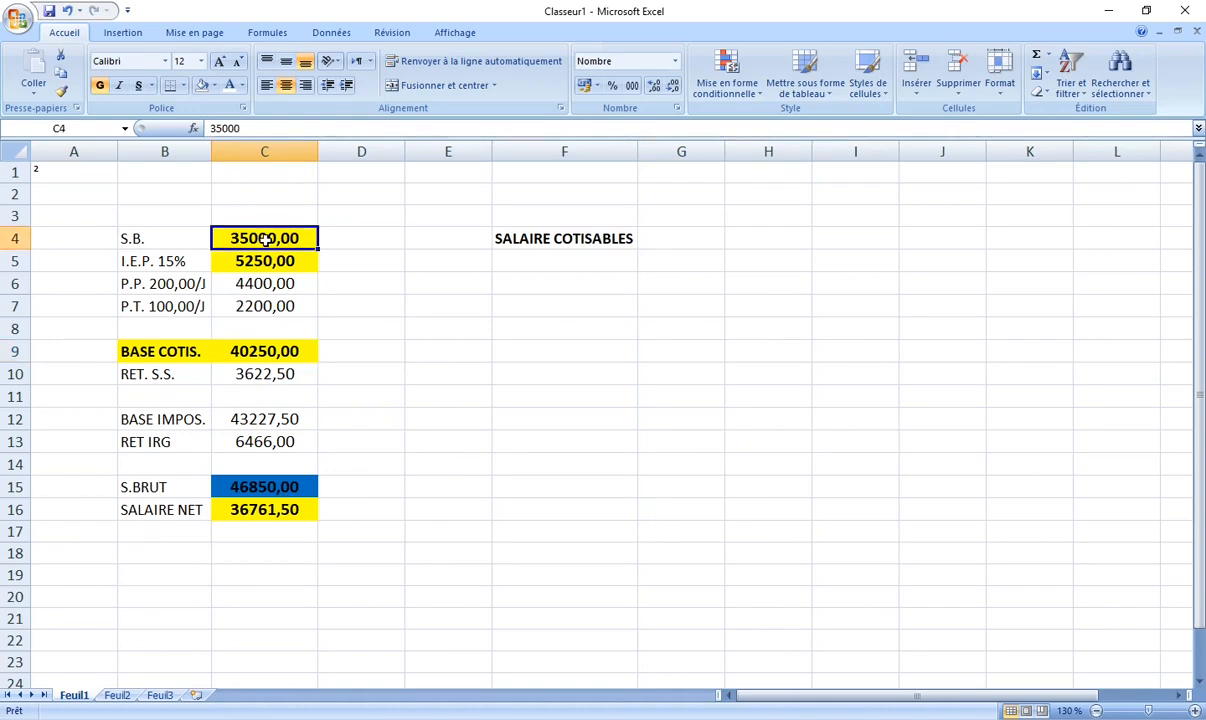
click(264, 261)
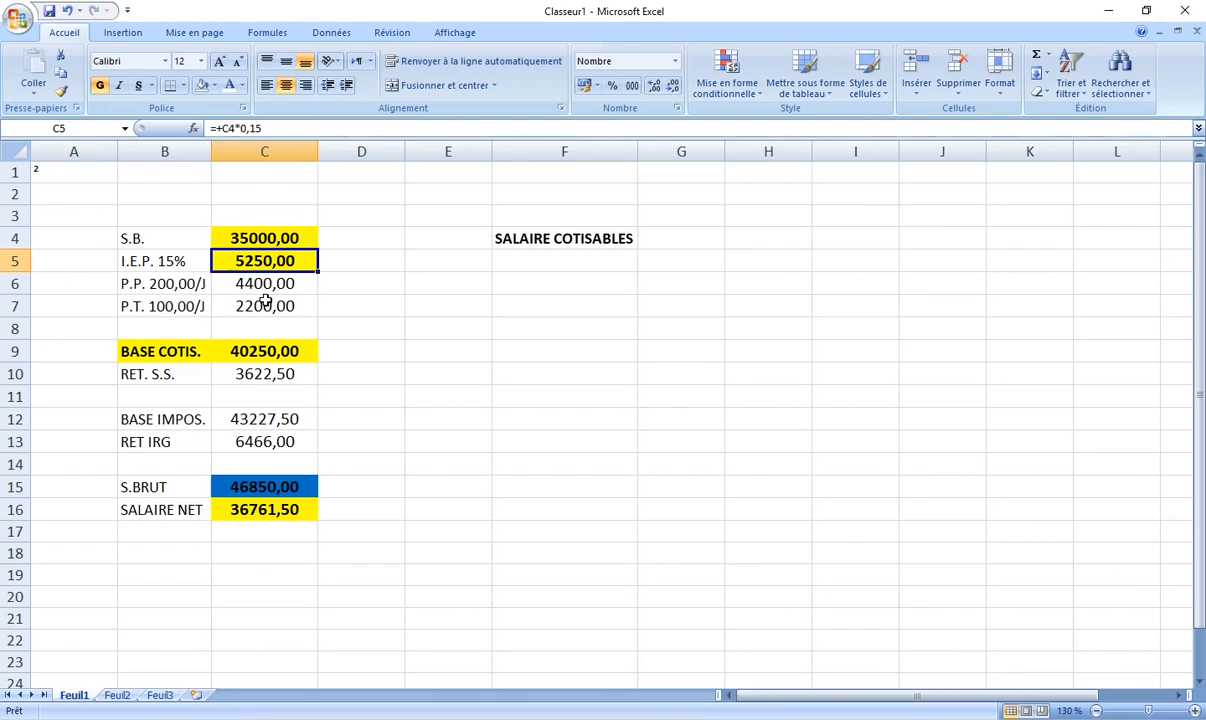
click(265, 302)
click(253, 280)
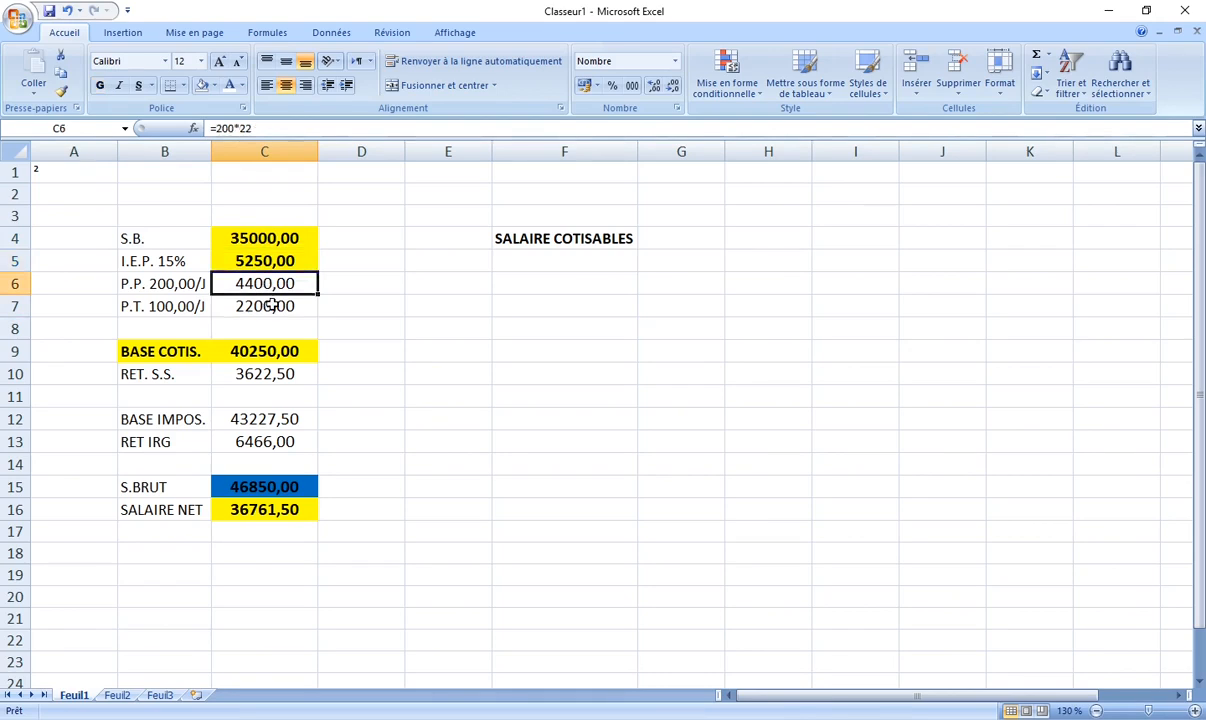
click(271, 305)
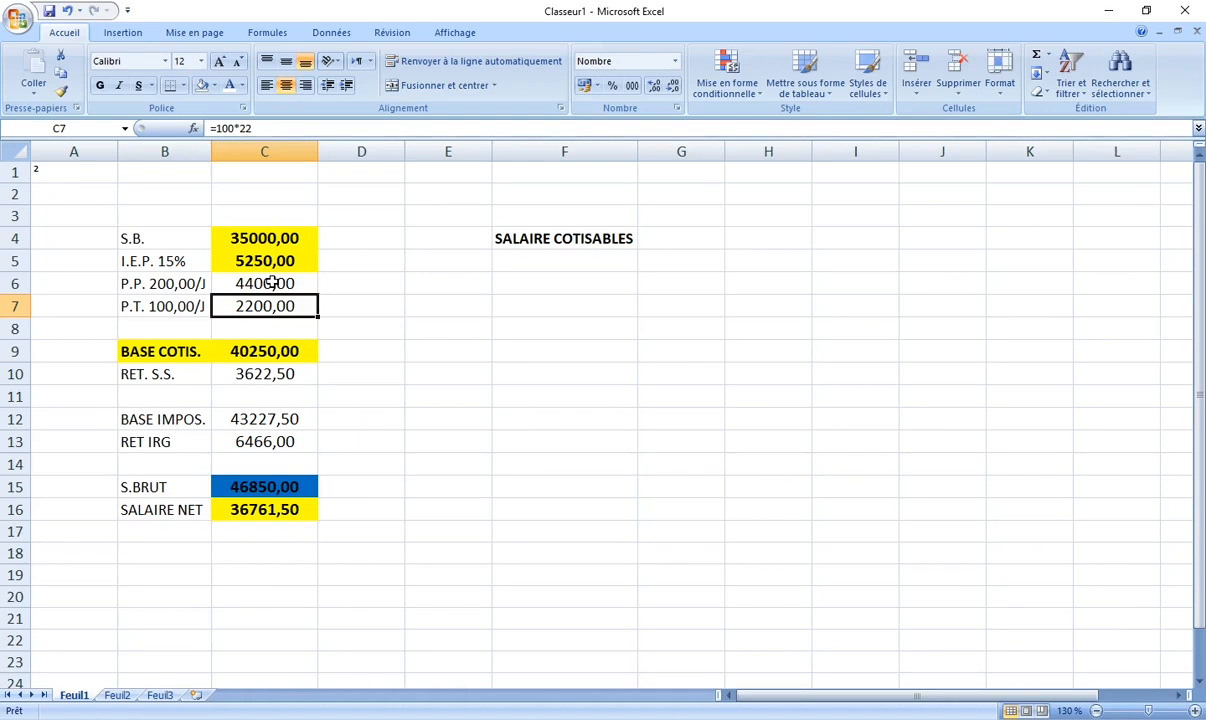
drag(256, 238, 269, 258)
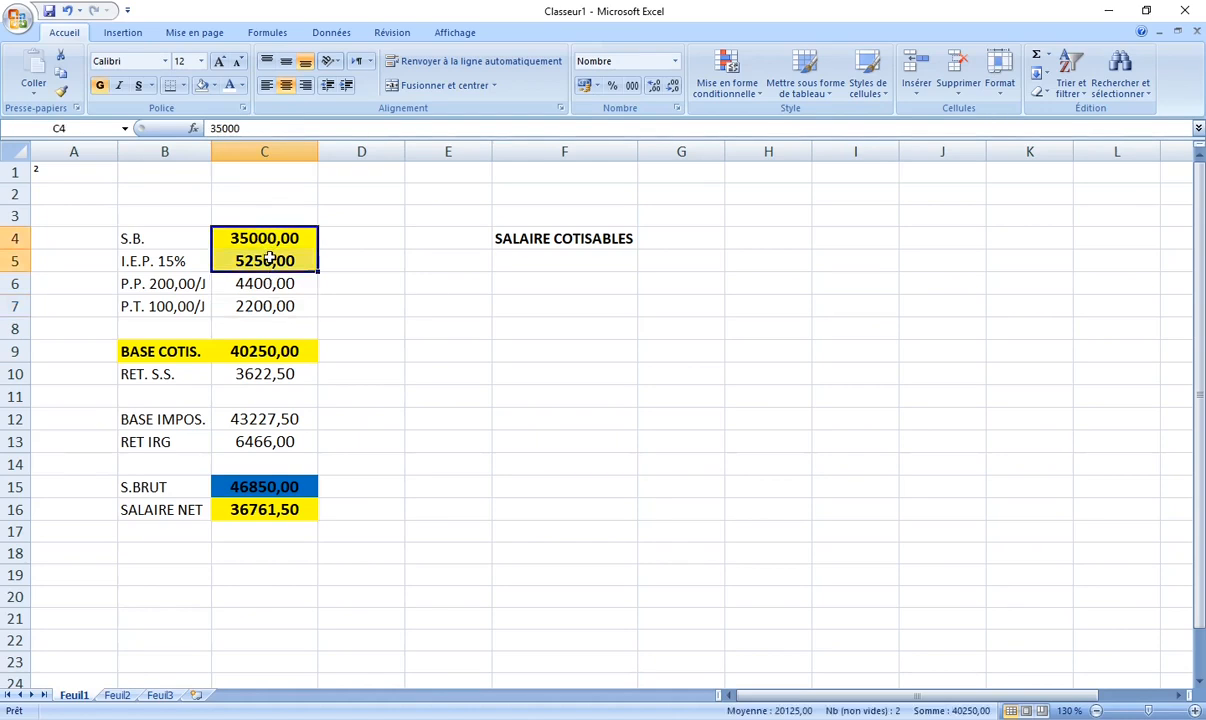
click(287, 350)
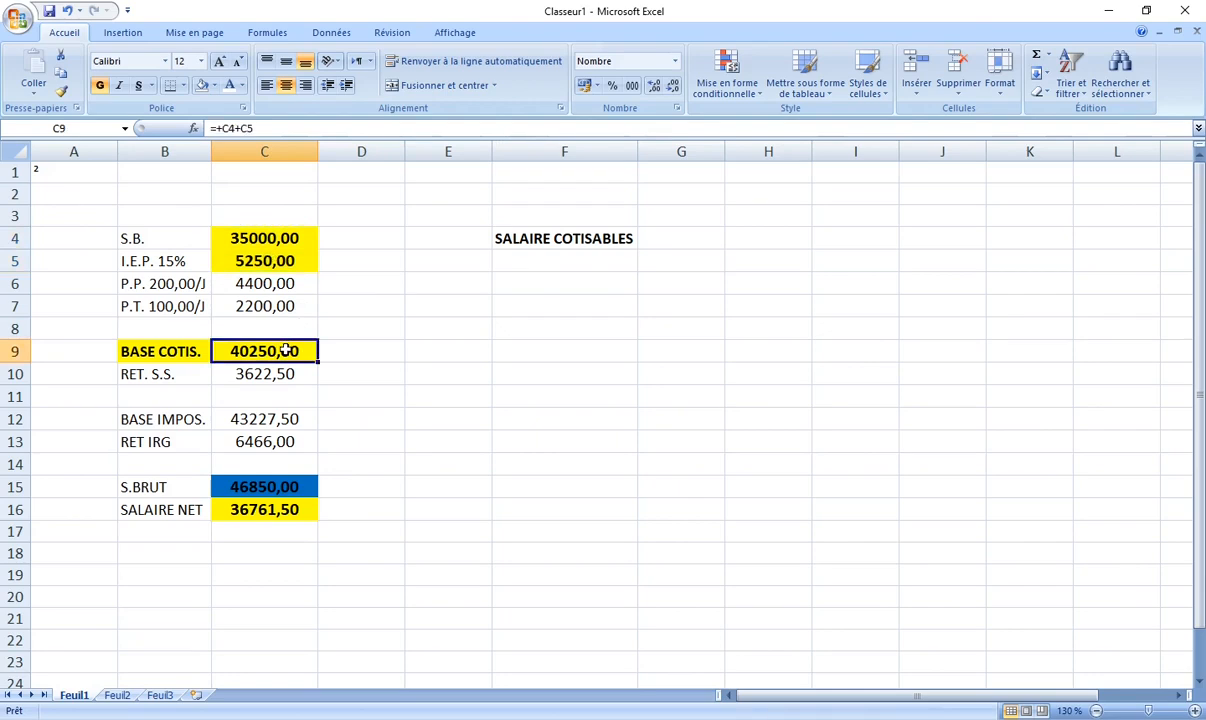
click(274, 240)
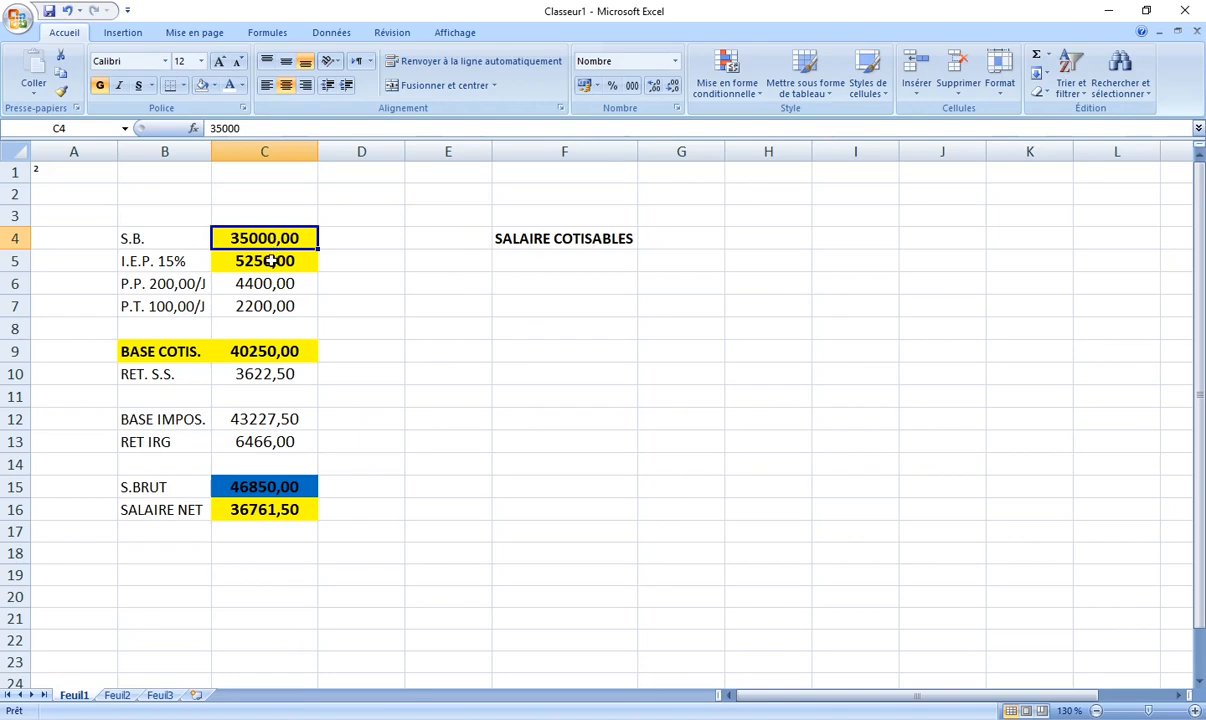
click(272, 261)
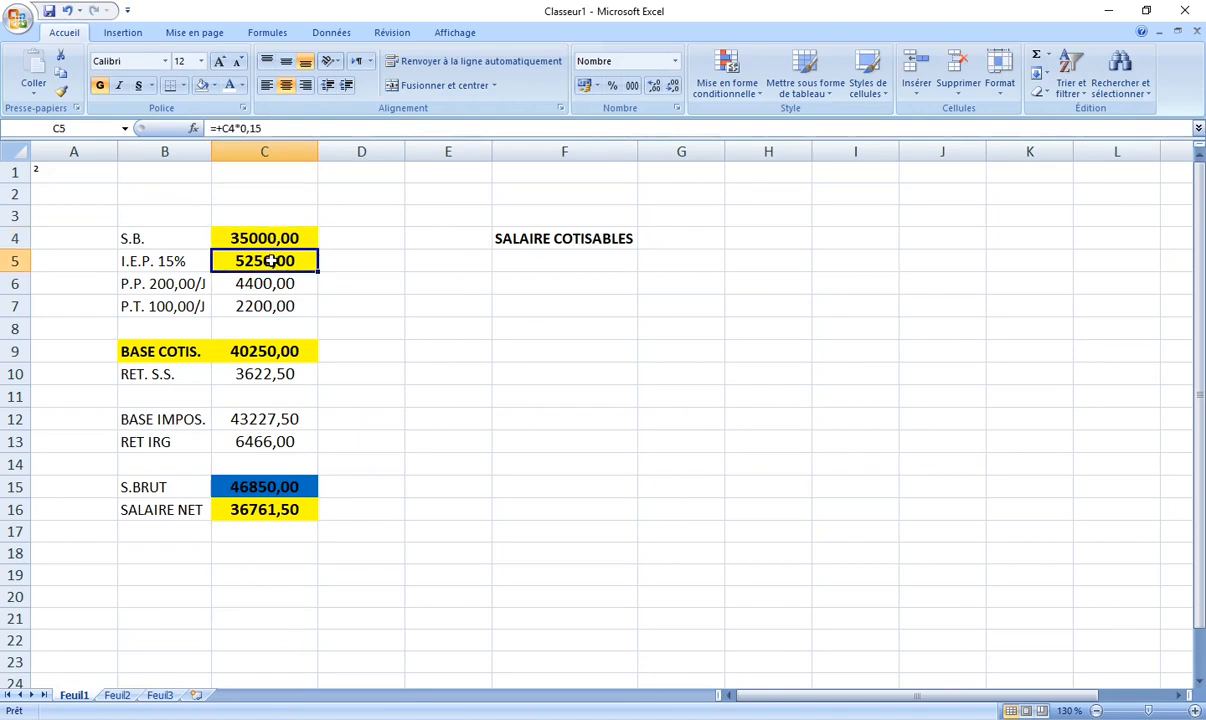
click(276, 348)
drag(258, 243, 262, 261)
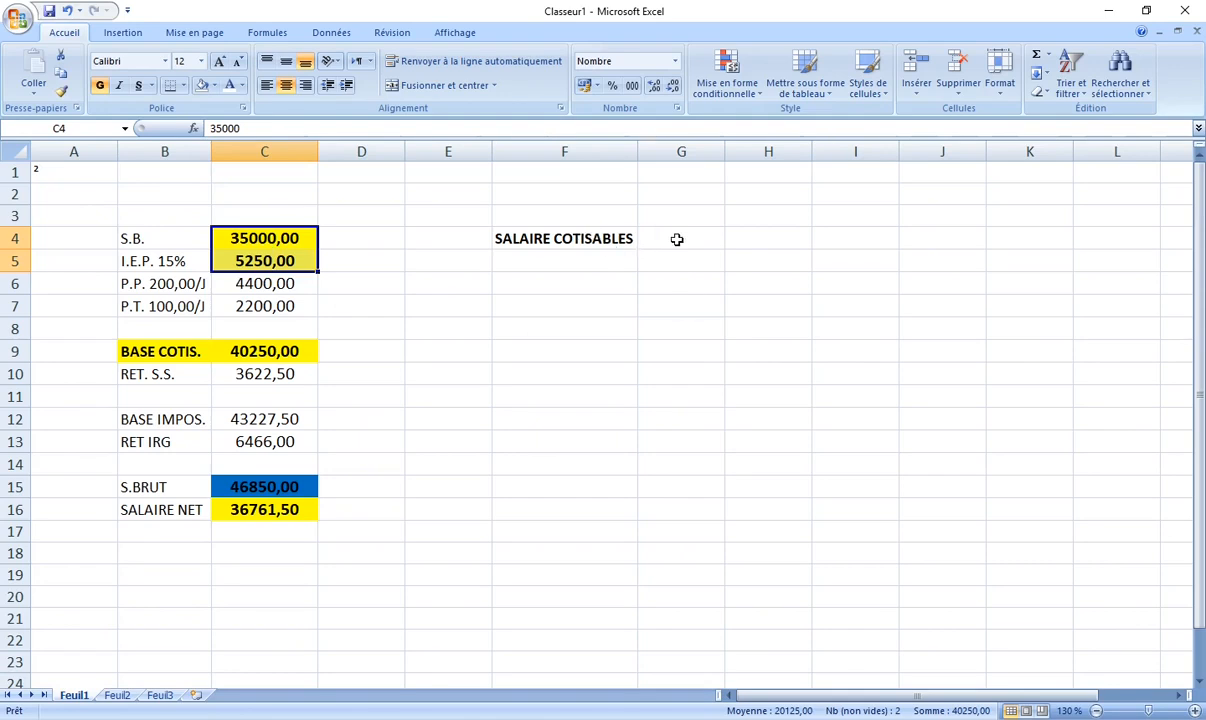
Enter 40250,00 in cell G4 as the SALAIRE COTISABLES amount
click(677, 239)
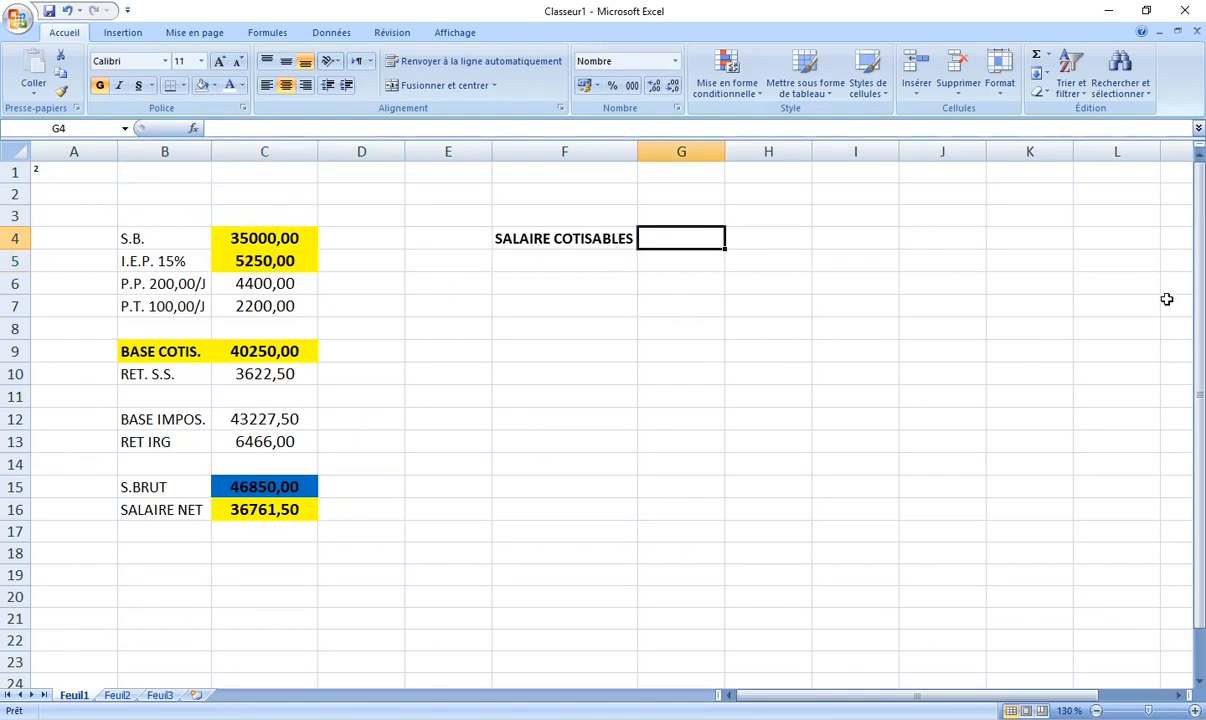
text(4025)
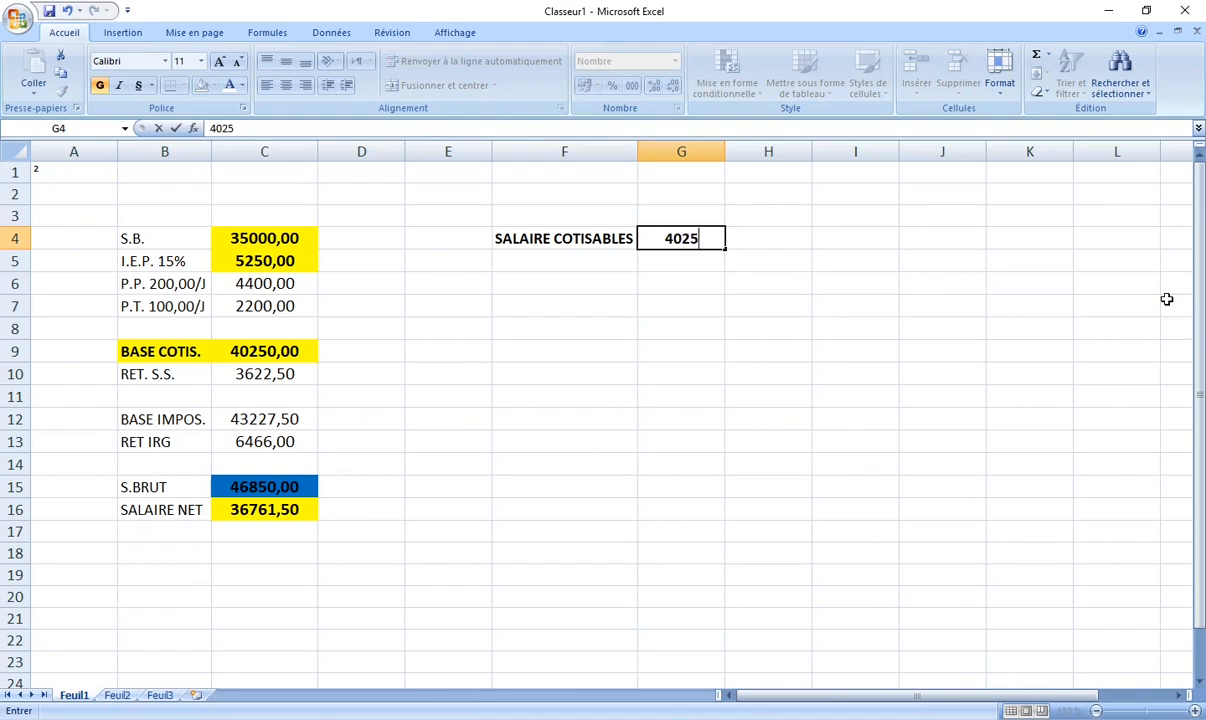
text(0,00)
click(962, 349)
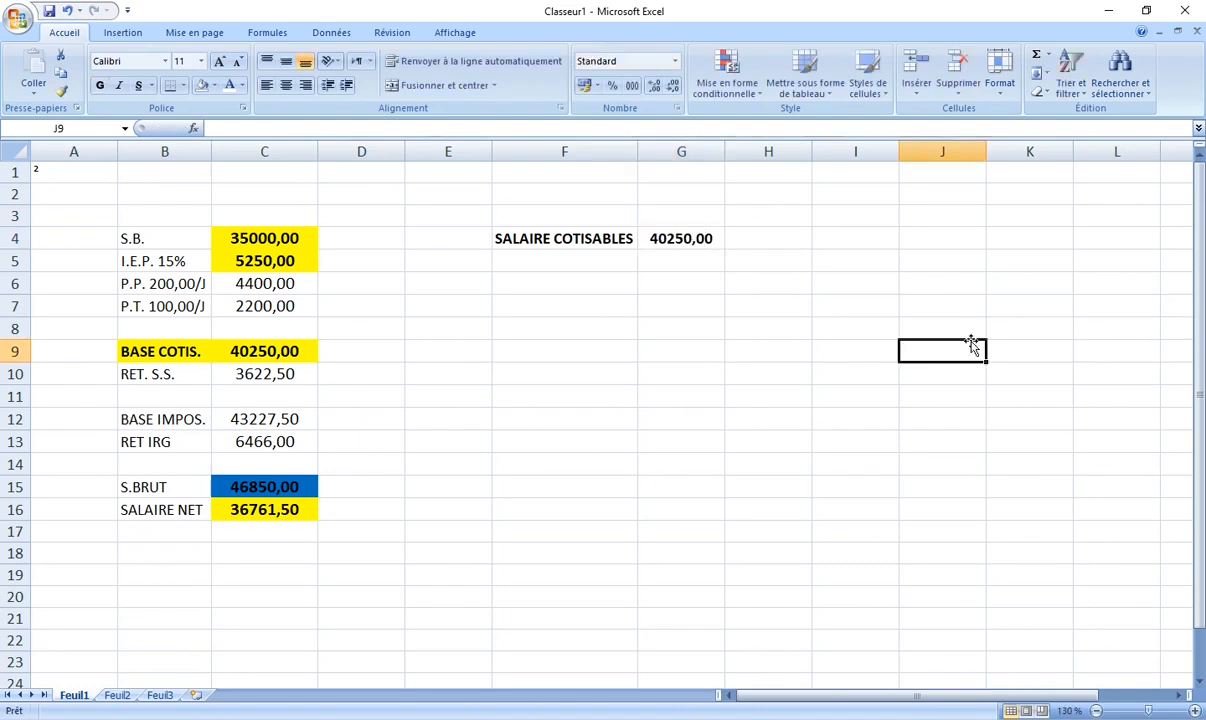
Fill cell G4 with the standard yellow colour
click(689, 239)
click(213, 85)
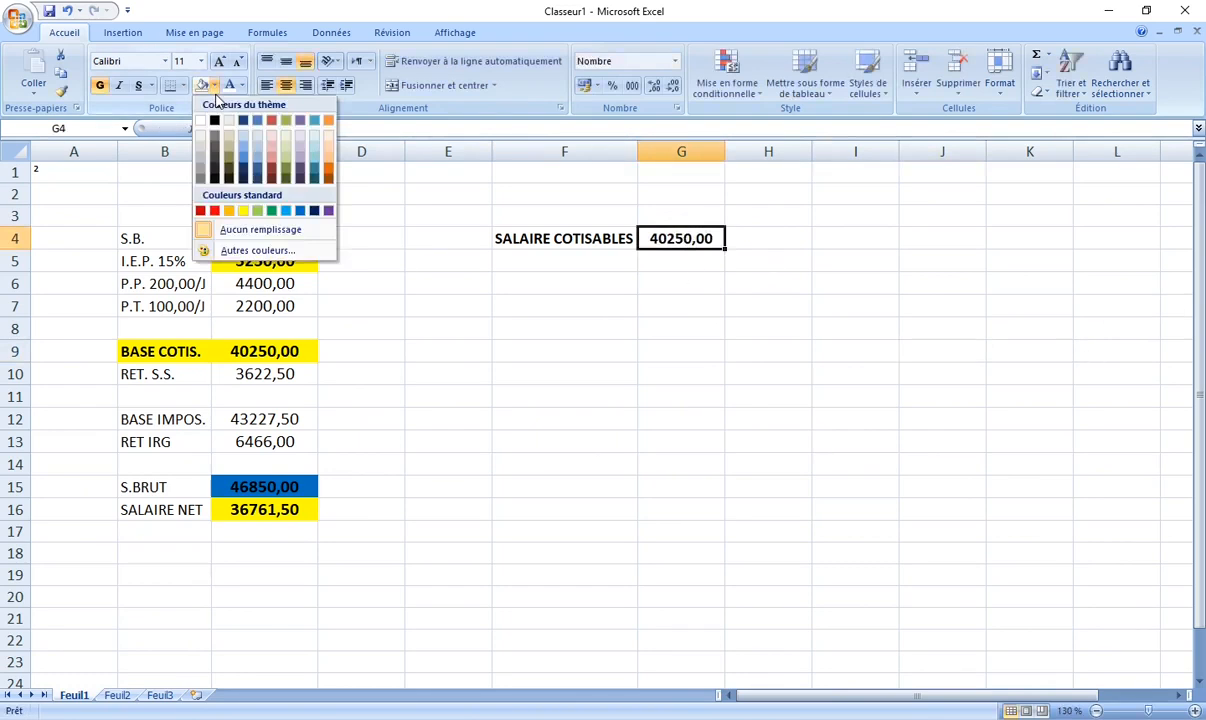
click(243, 210)
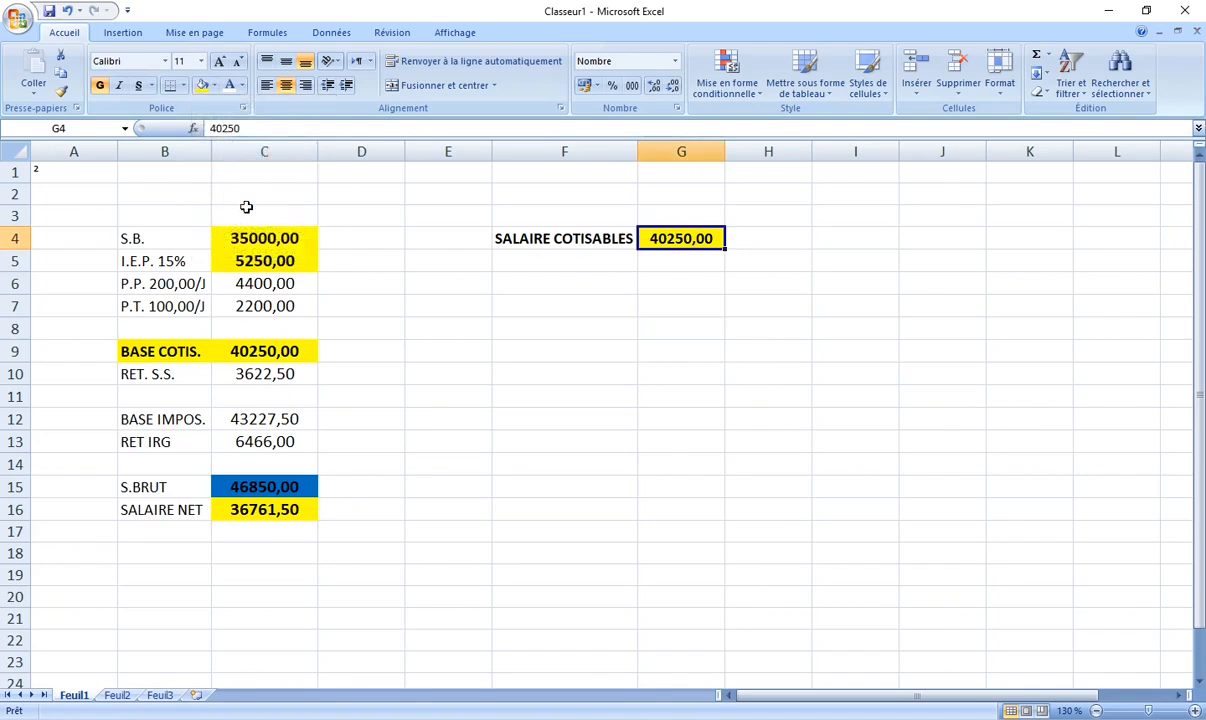
Enter the label "SALAIRE BRUT" in cell F5 and make it bold
click(531, 260)
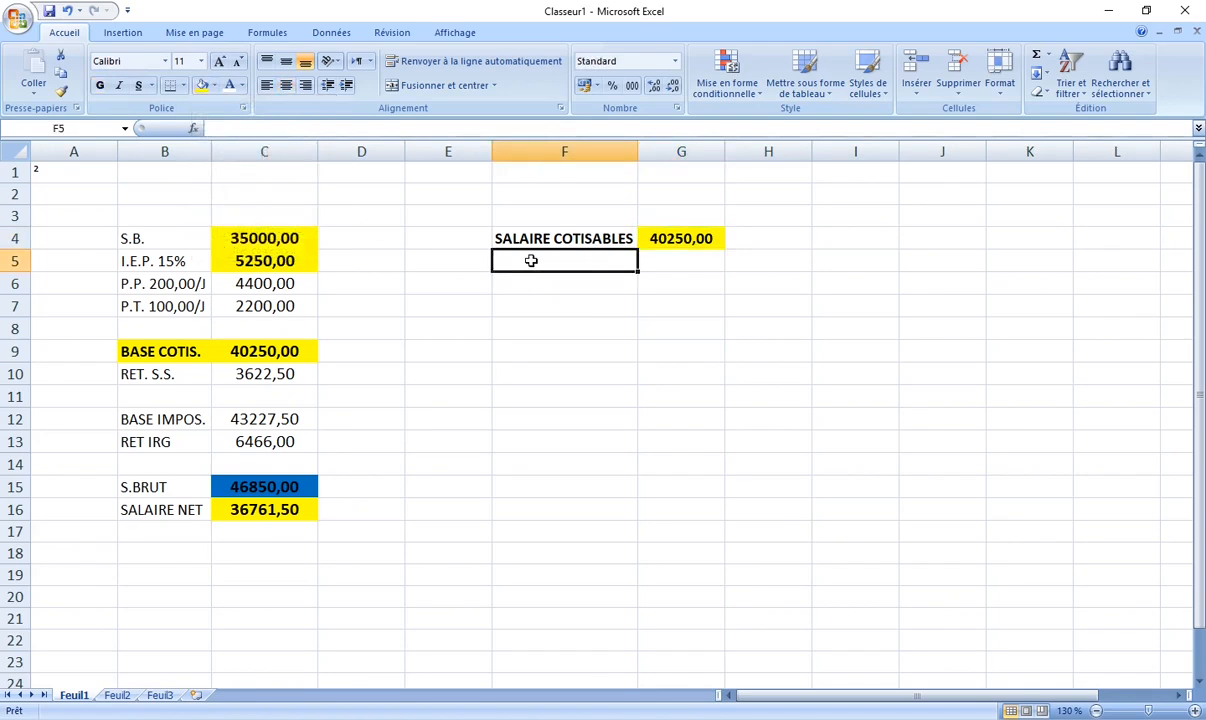
text(SALAIRE )
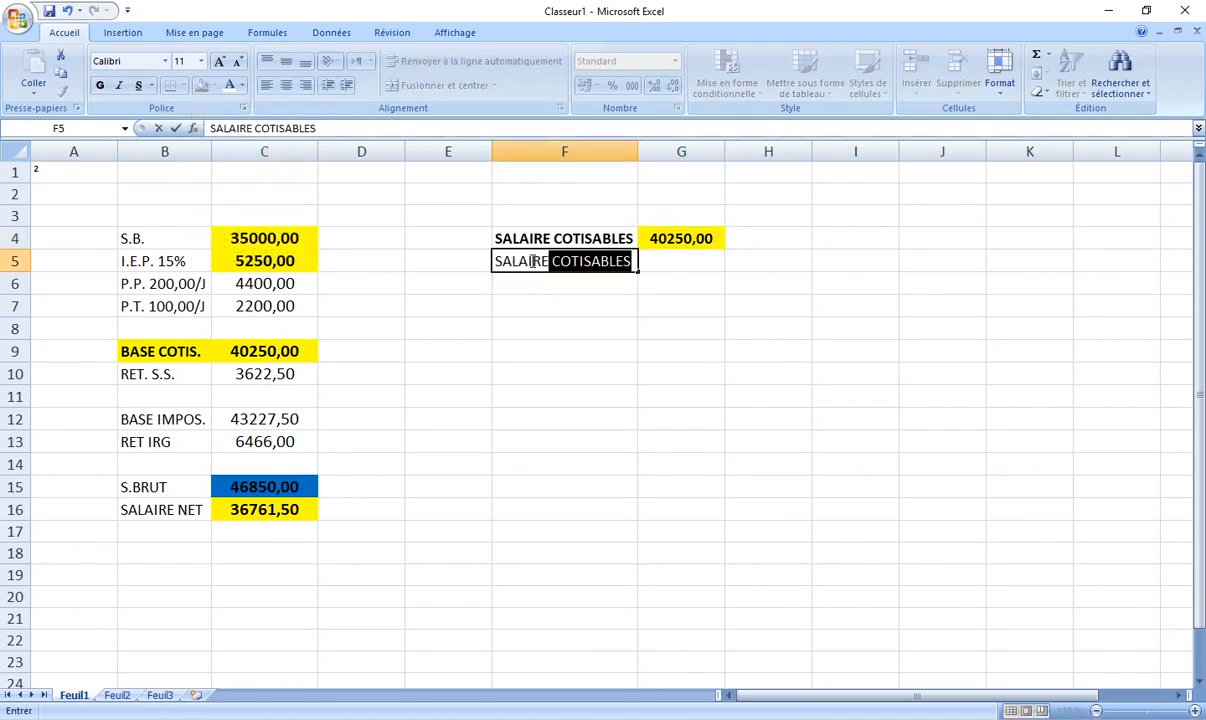
text(BRUT)
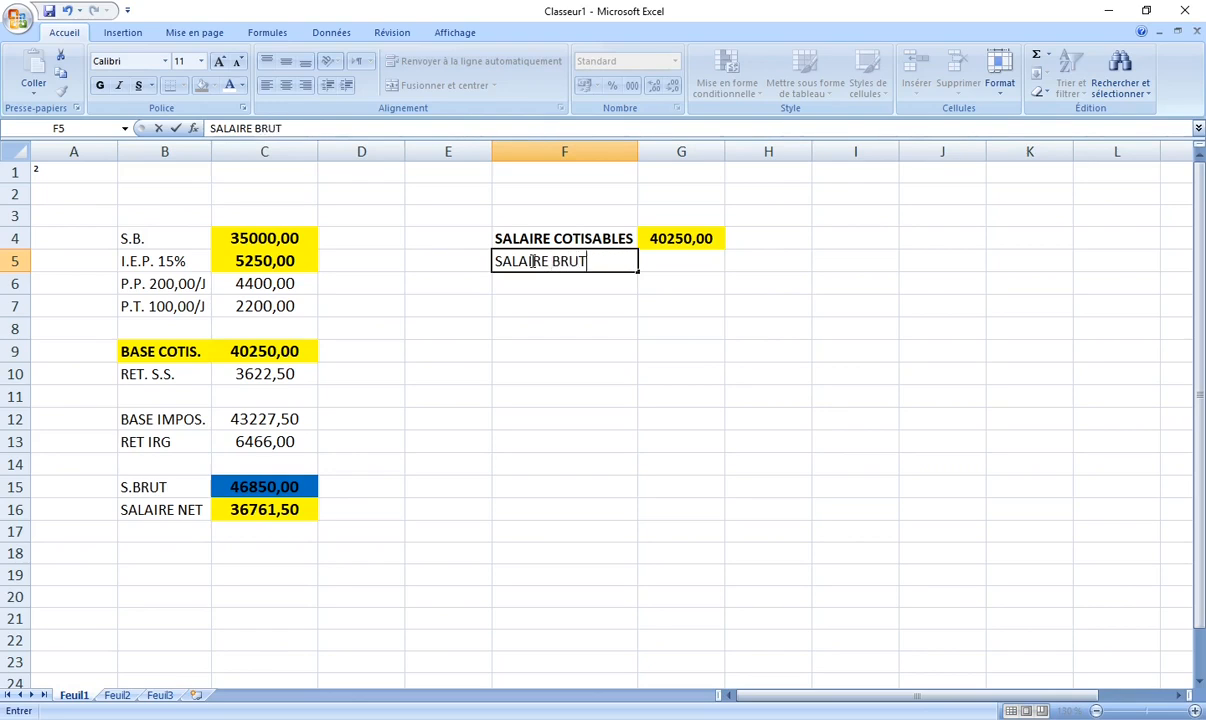
click(587, 335)
click(512, 259)
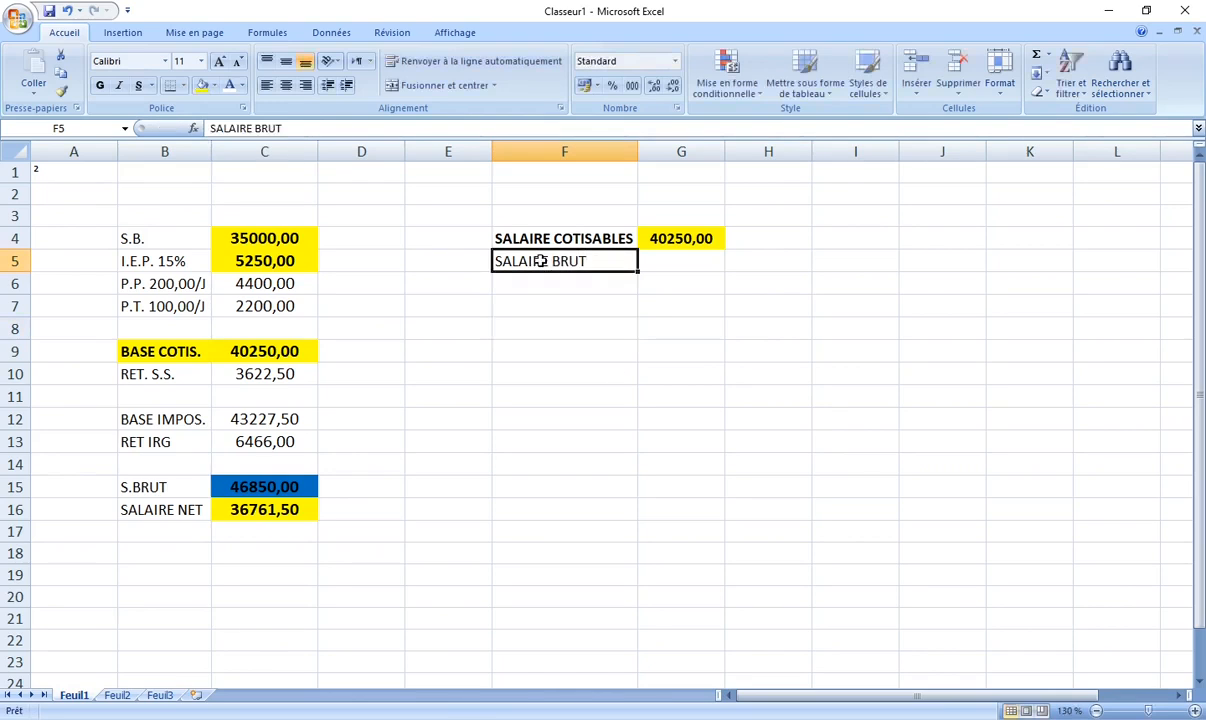
click(100, 85)
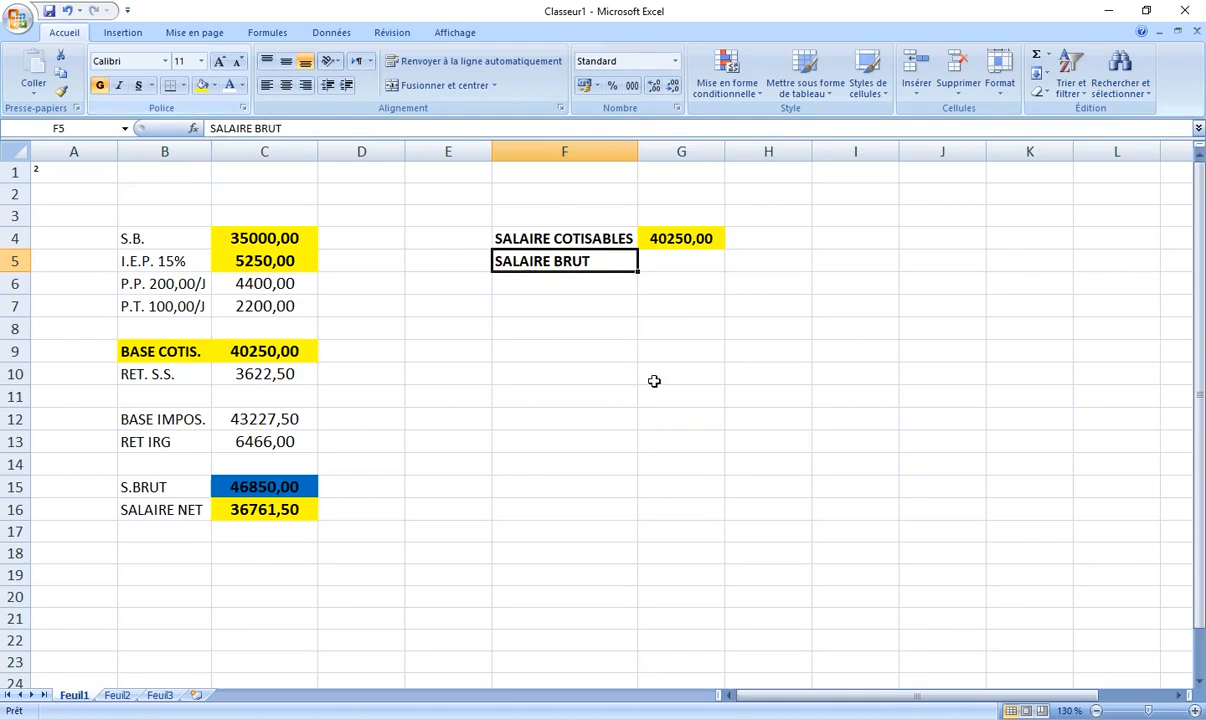
Check the pay items in C4:C7 against the S.BRUT formula in C15, and enter 46850,00 in G5 as the SALAIRE BRUT amount
drag(242, 230, 265, 306)
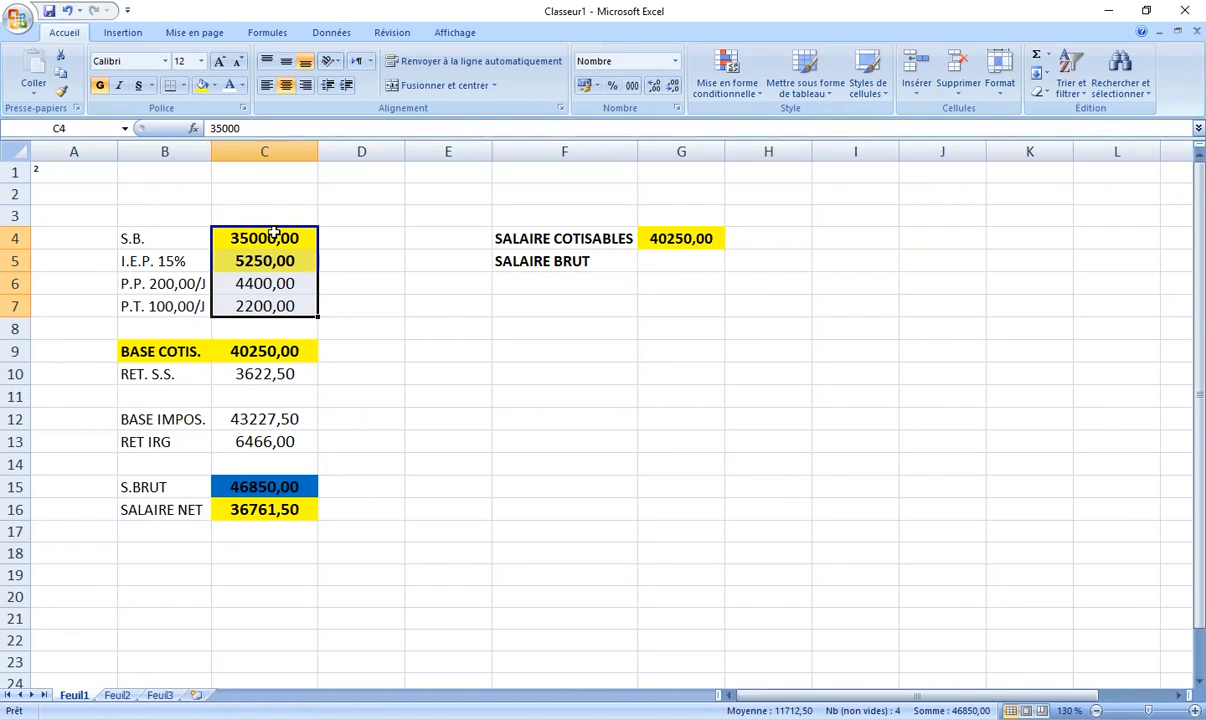
click(270, 236)
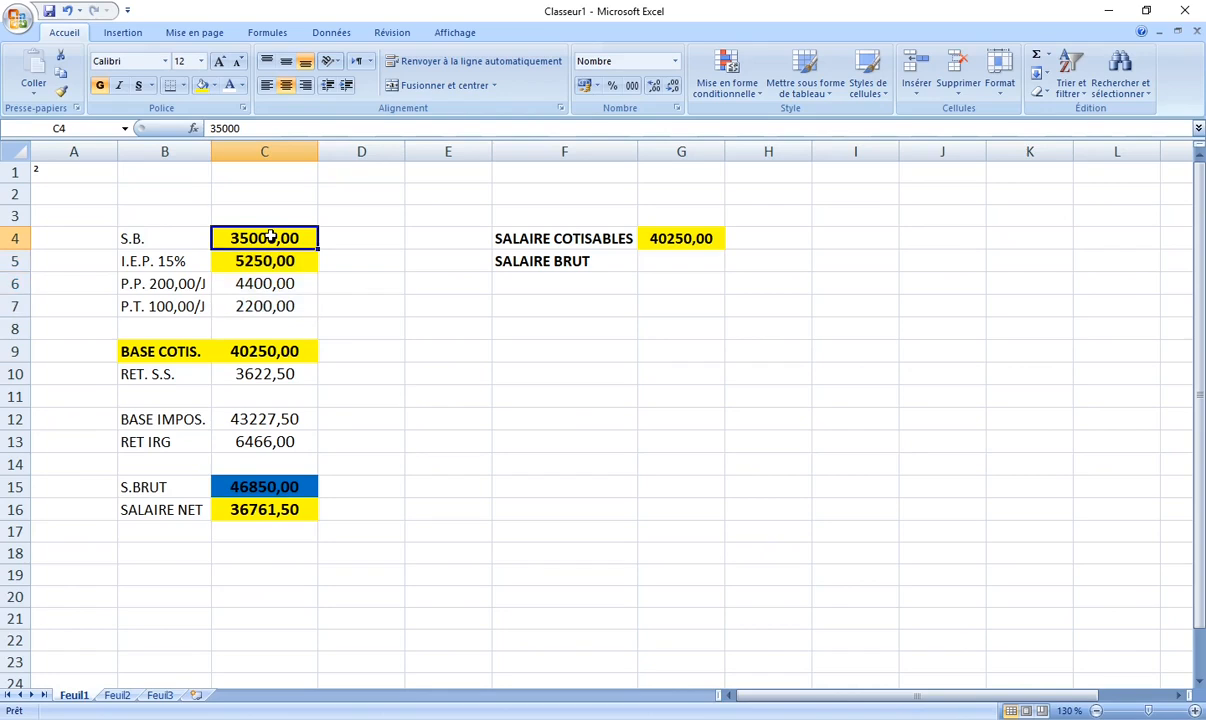
drag(270, 236, 281, 305)
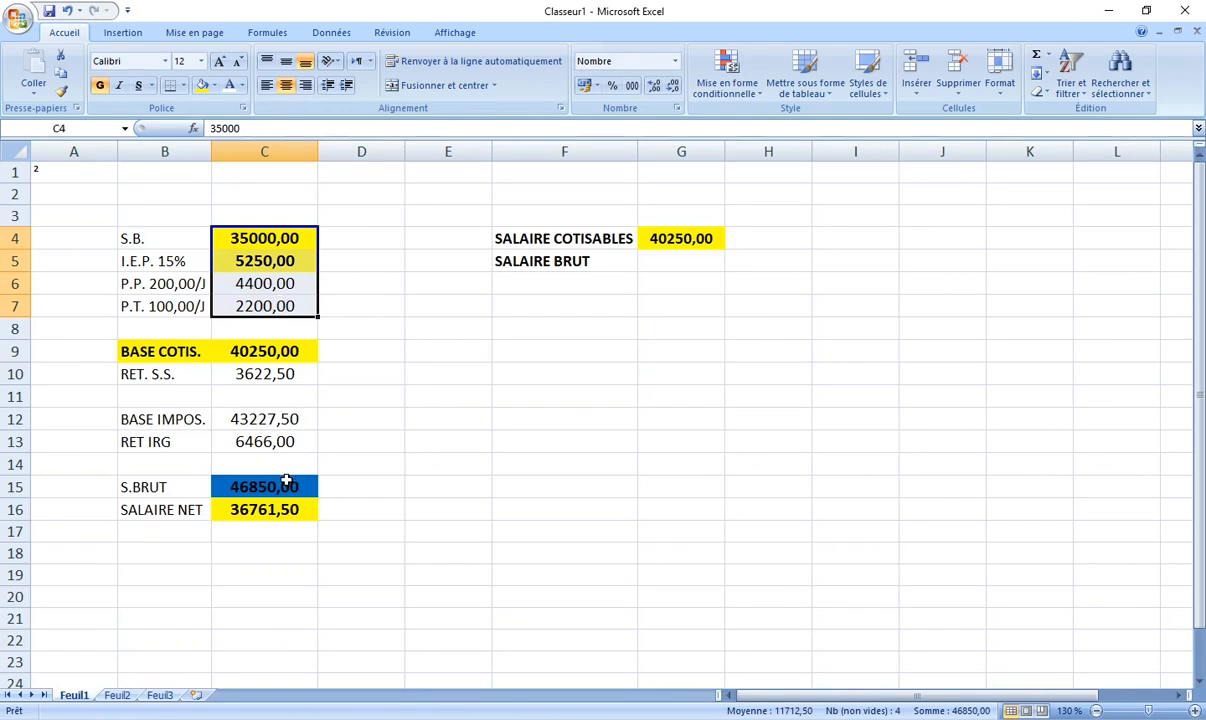
click(283, 485)
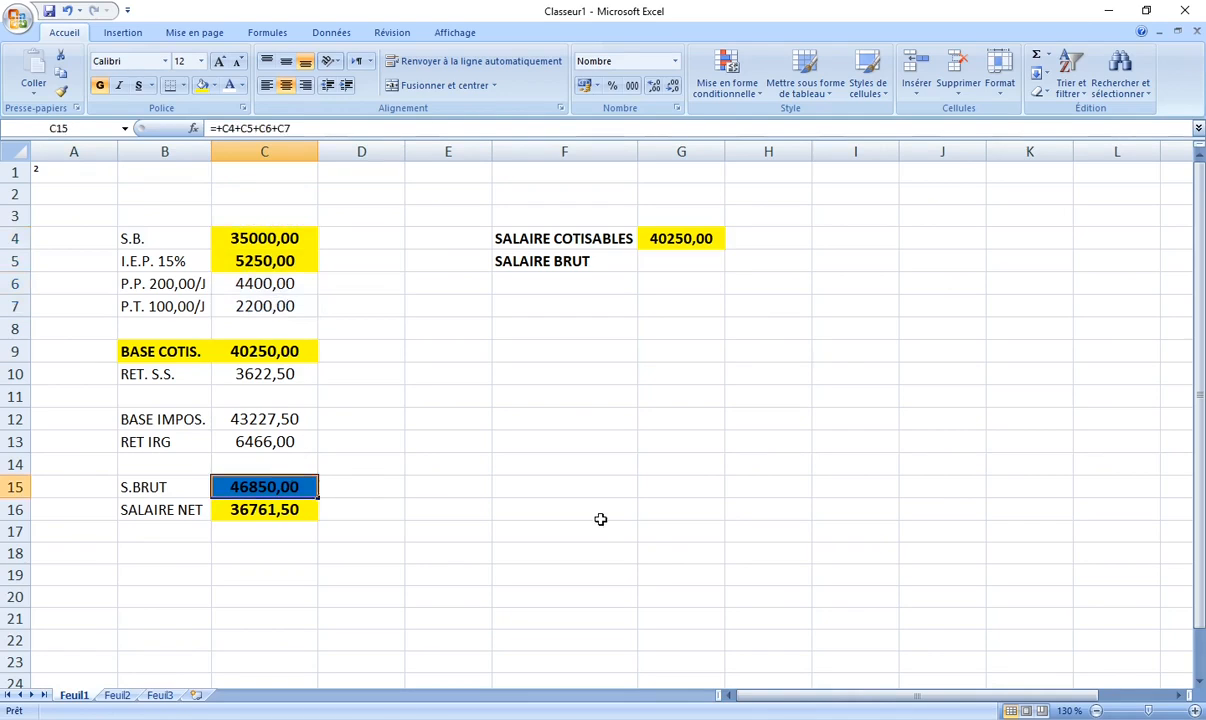
click(694, 259)
text(468)
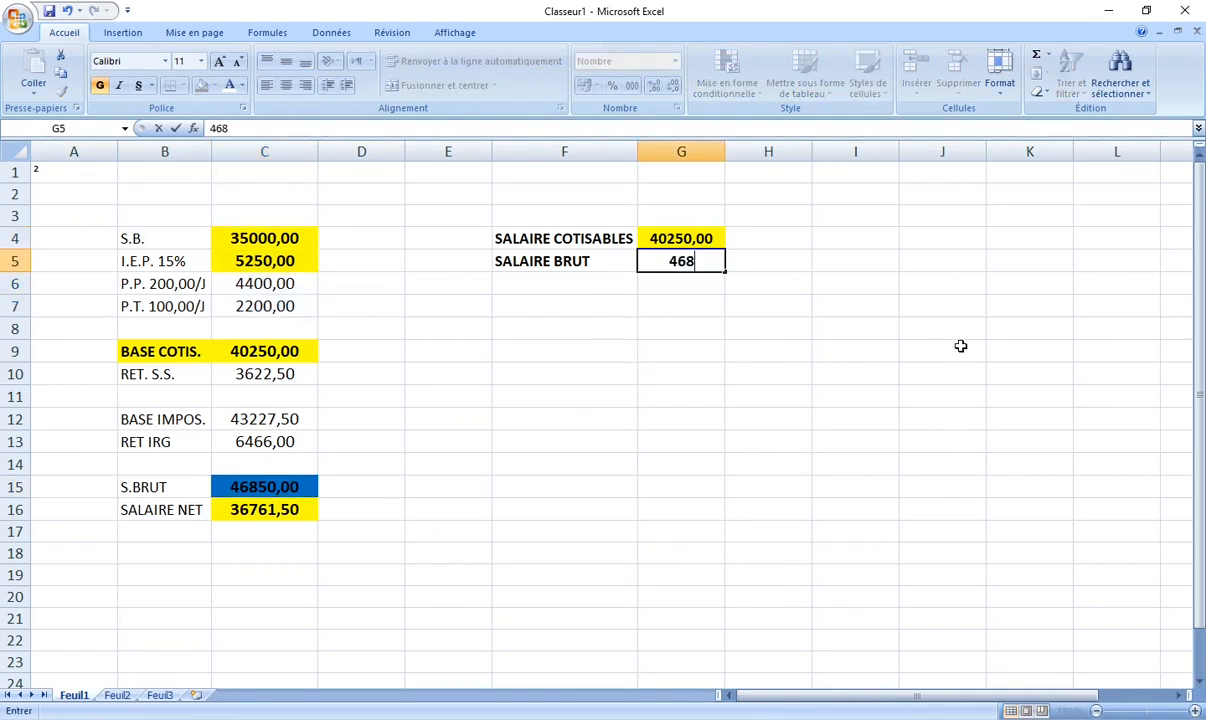
text(50,00)
click(960, 346)
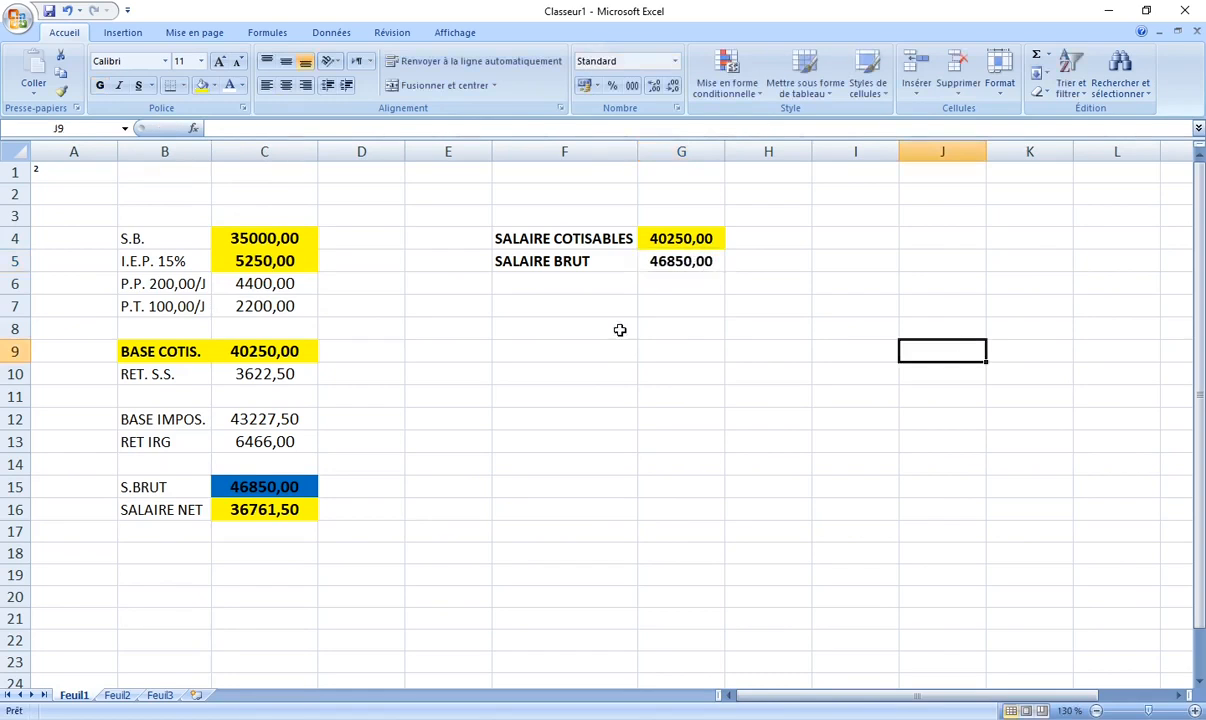
Fill cell G5 with the theme colour dark blue, Text 2, lighter 40 % (Bleu foncé, Texte 2, plus clair 40 %)
click(705, 260)
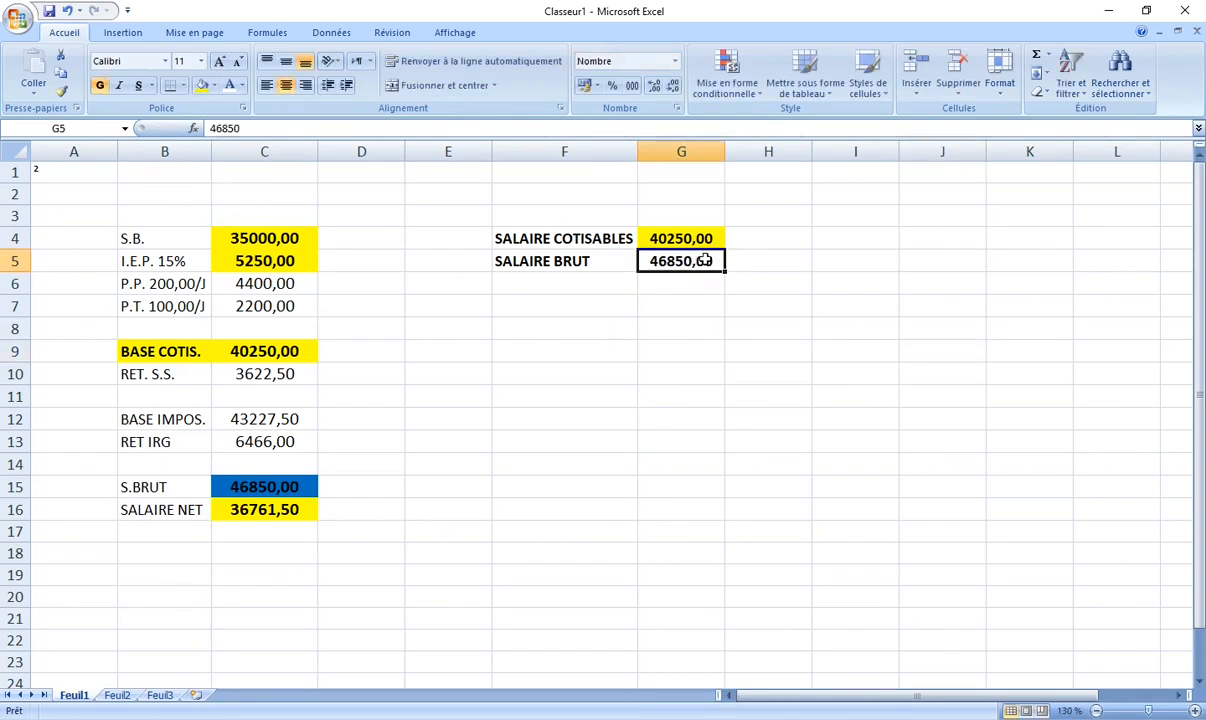
click(213, 85)
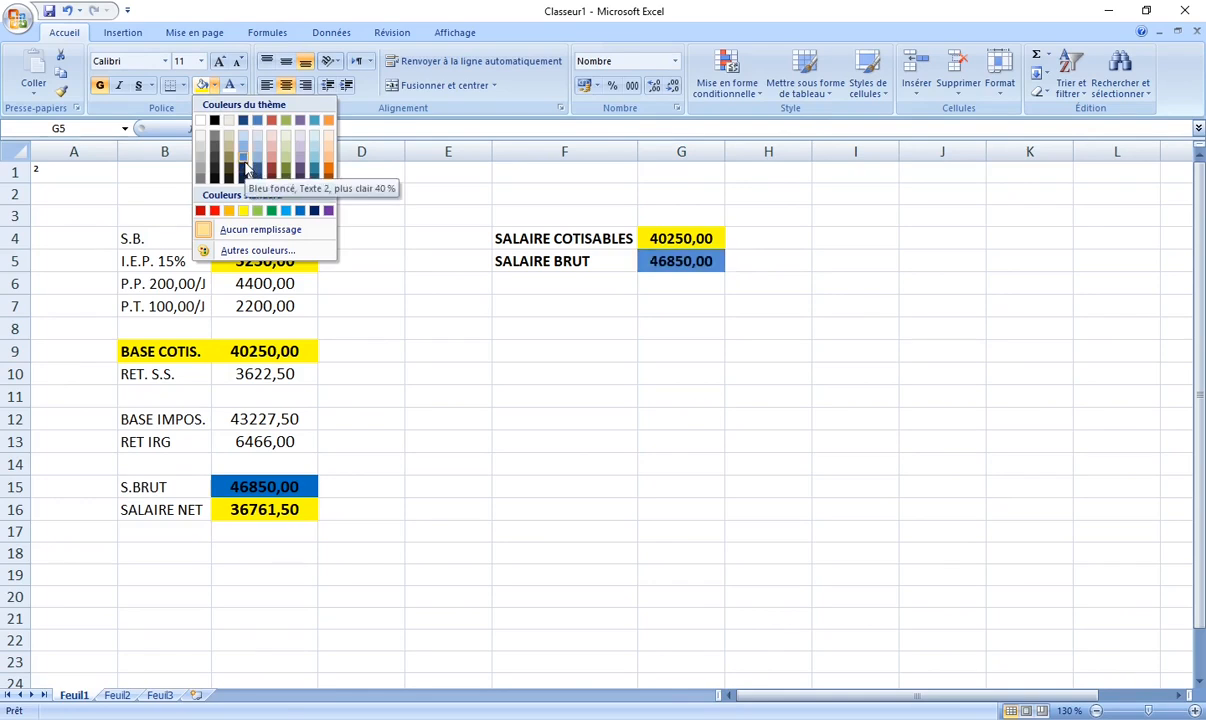
click(245, 163)
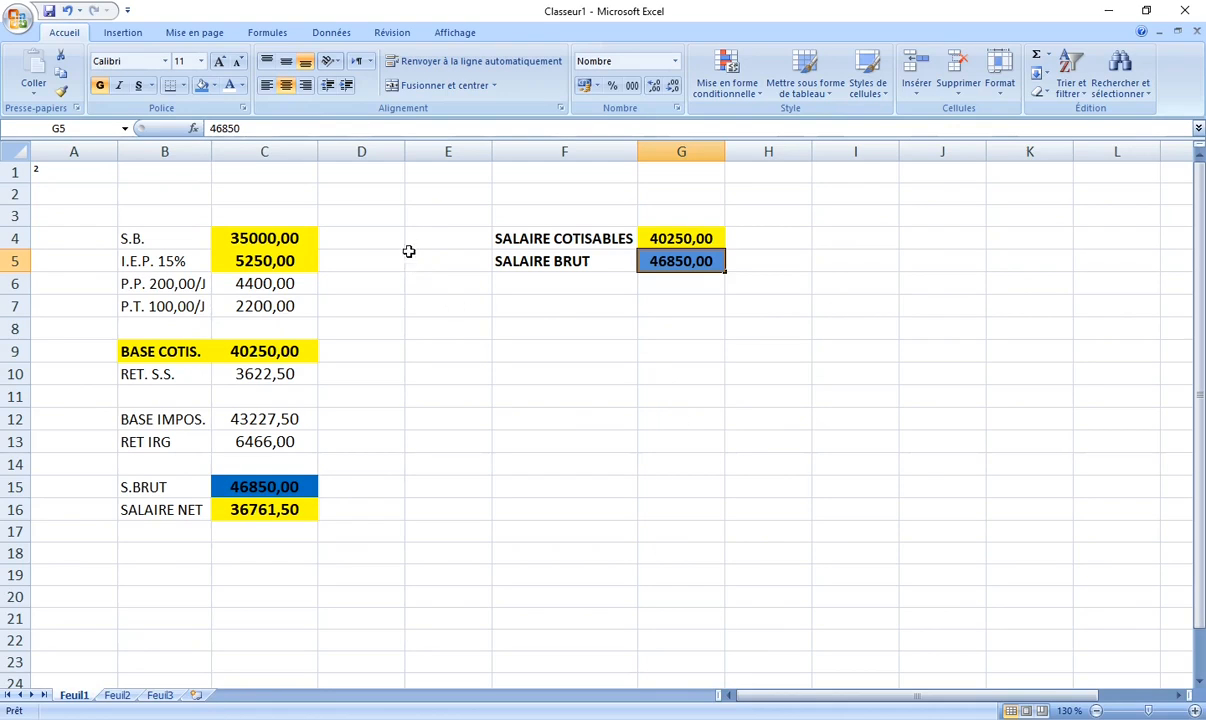
Enter the label "TAUX HORAIRE" in cell F6 and copy the bold formatting of the SALAIRE BRUT label onto it
click(573, 281)
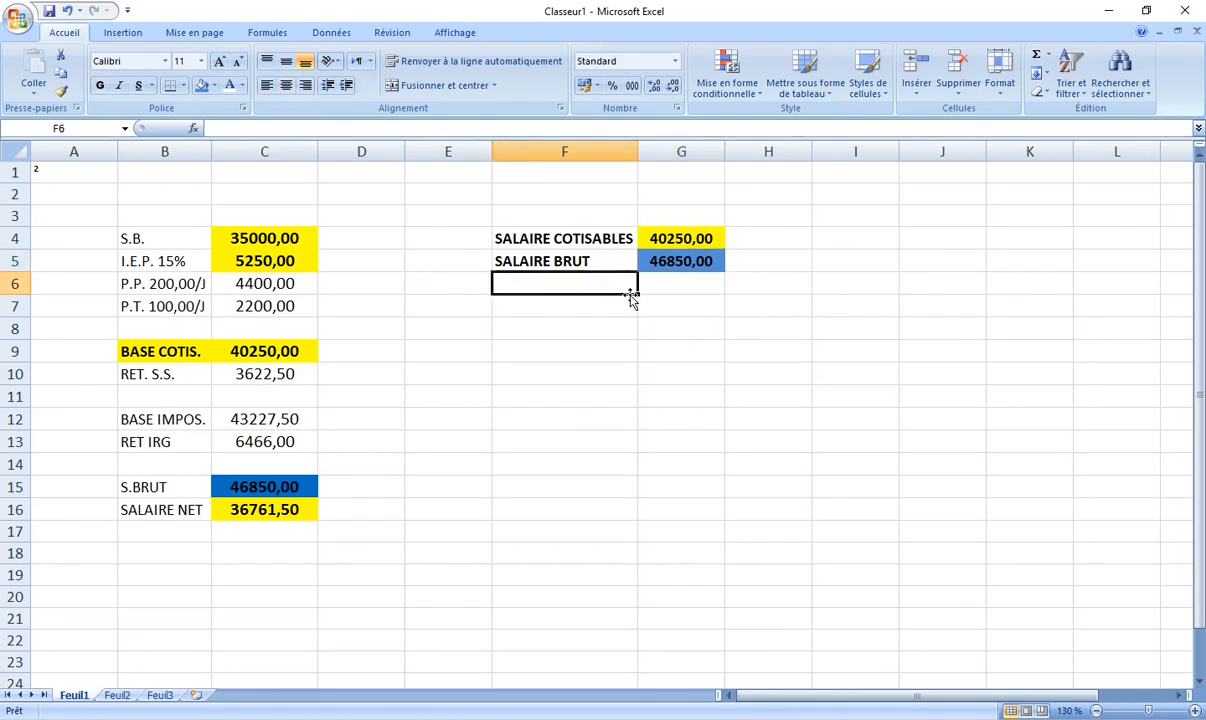
text(TAUX H)
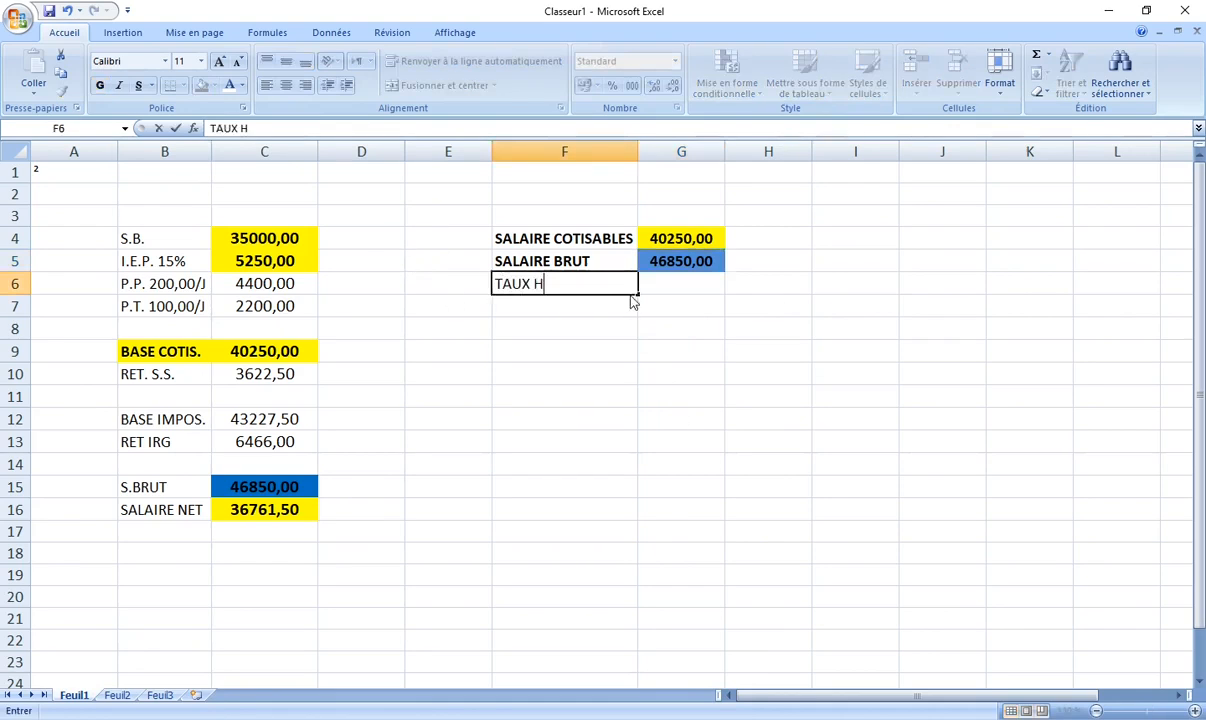
text(ORAIRE)
click(582, 260)
click(66, 95)
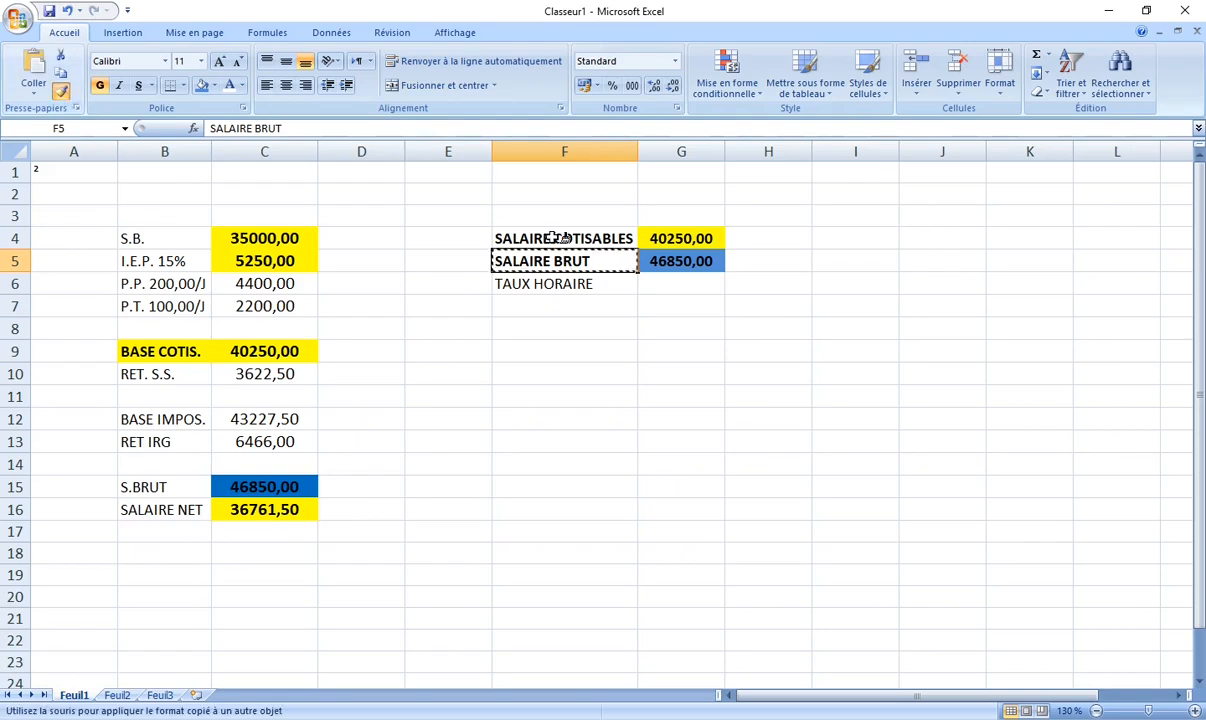
click(563, 283)
click(350, 238)
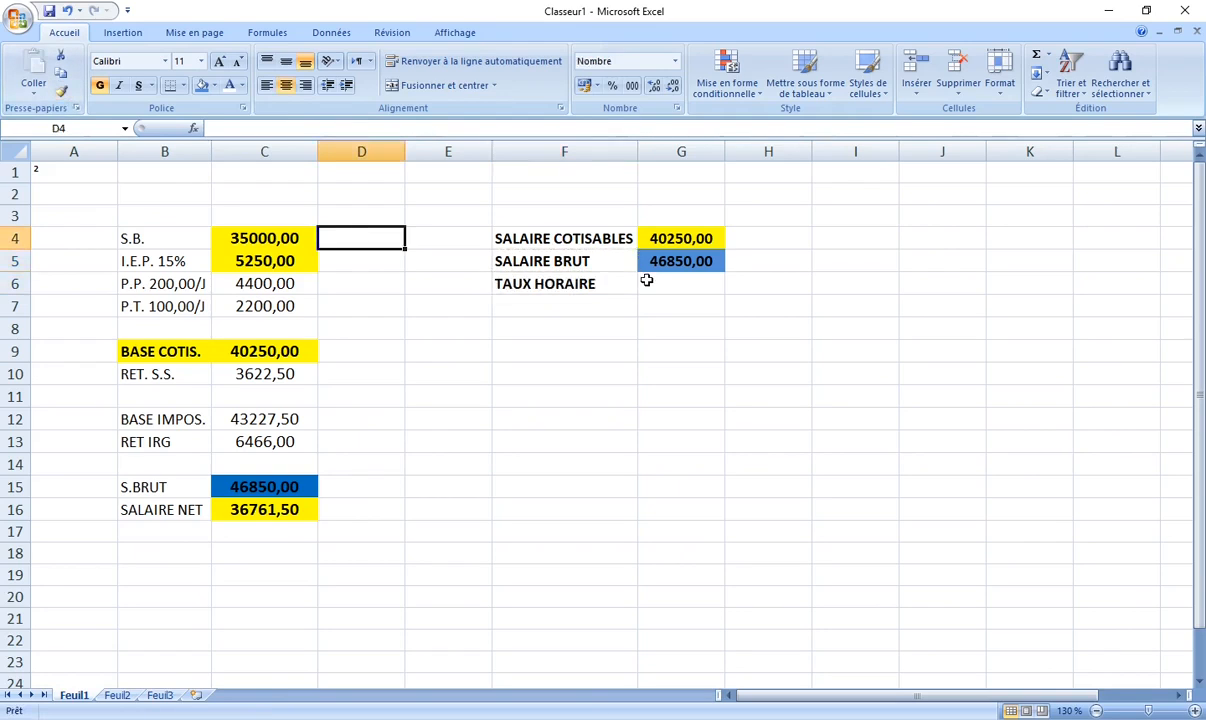
text(+350)
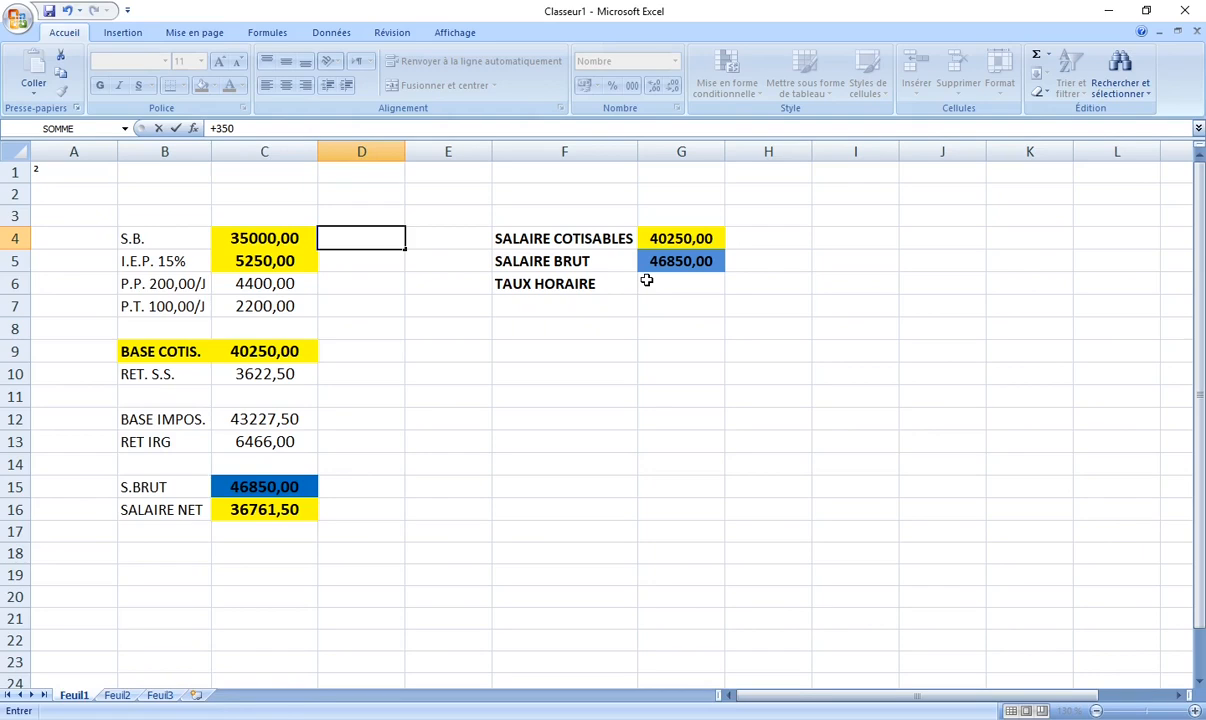
click(352, 226)
text(35)
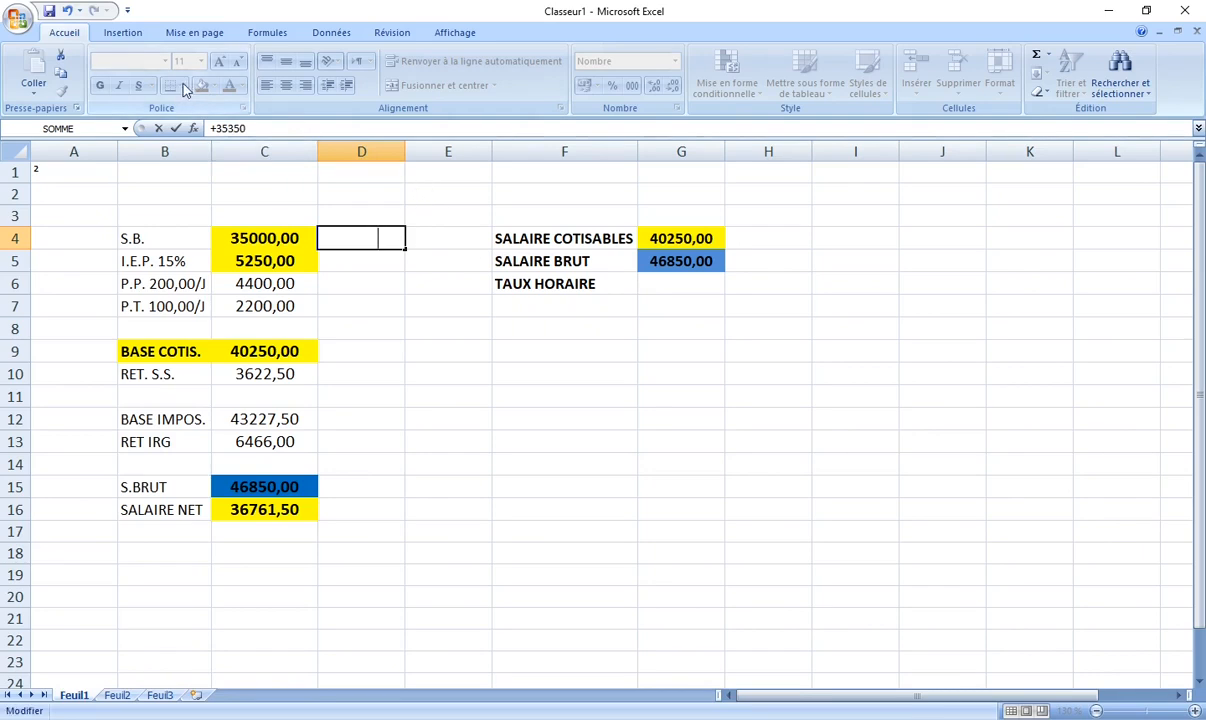
click(358, 197)
Set the font colour of cell D4 to automatic
click(363, 235)
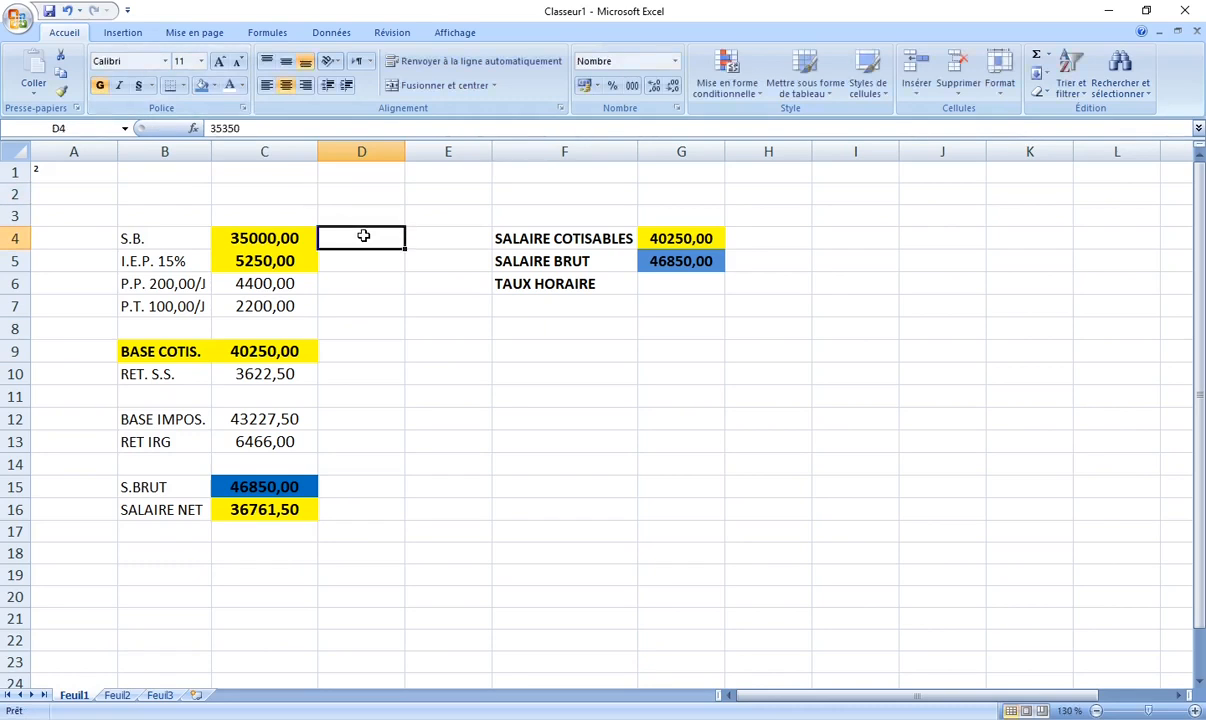
click(241, 85)
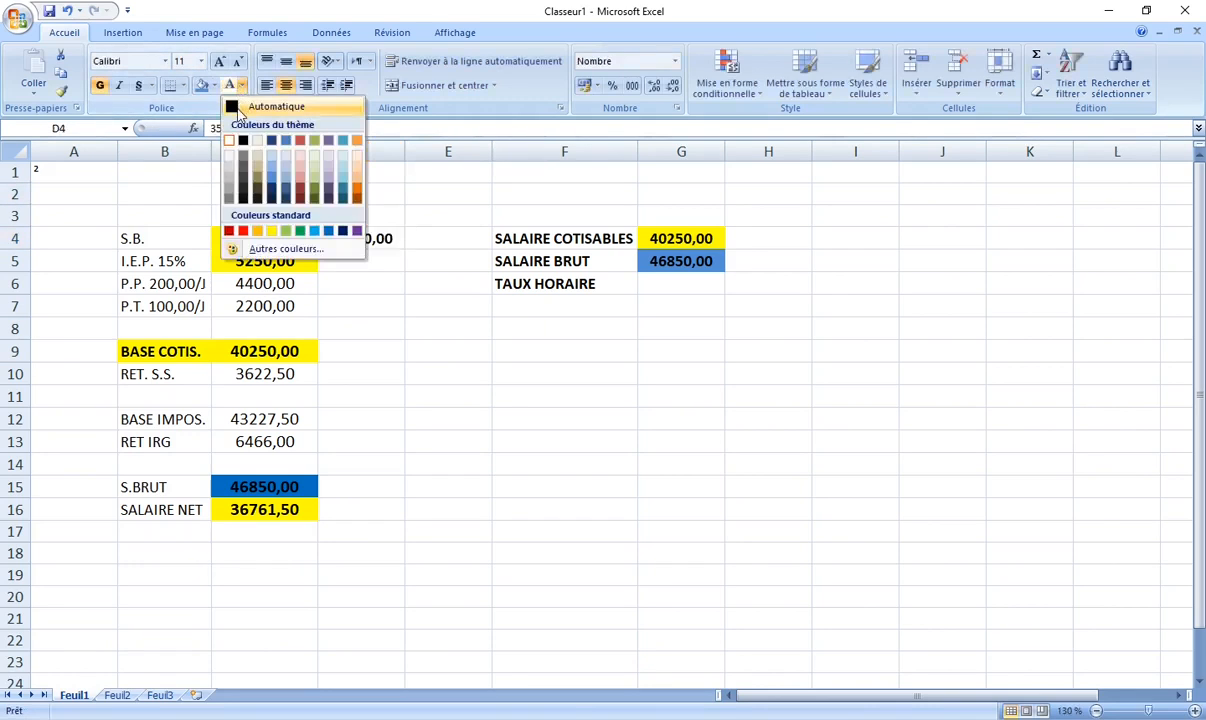
click(239, 108)
click(350, 225)
click(370, 240)
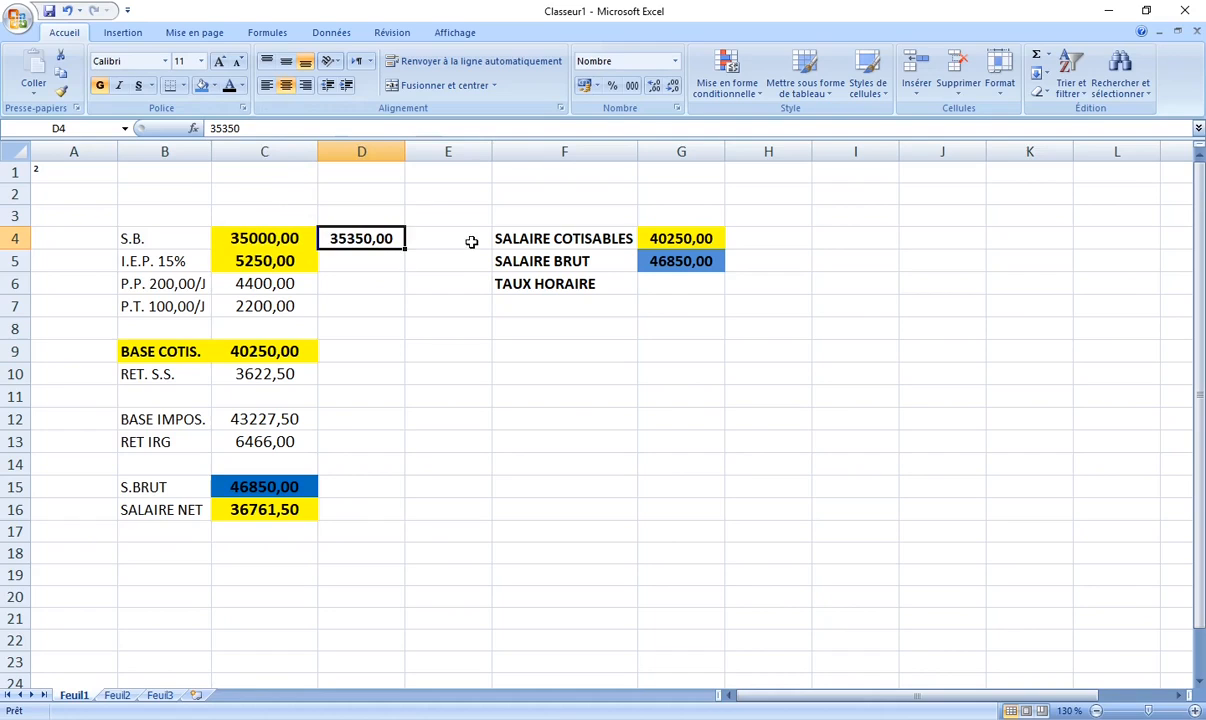
Replace the content of D4 with the hourly rate calculation +35000,00/173,33
key(Delete)
text(+35000,)
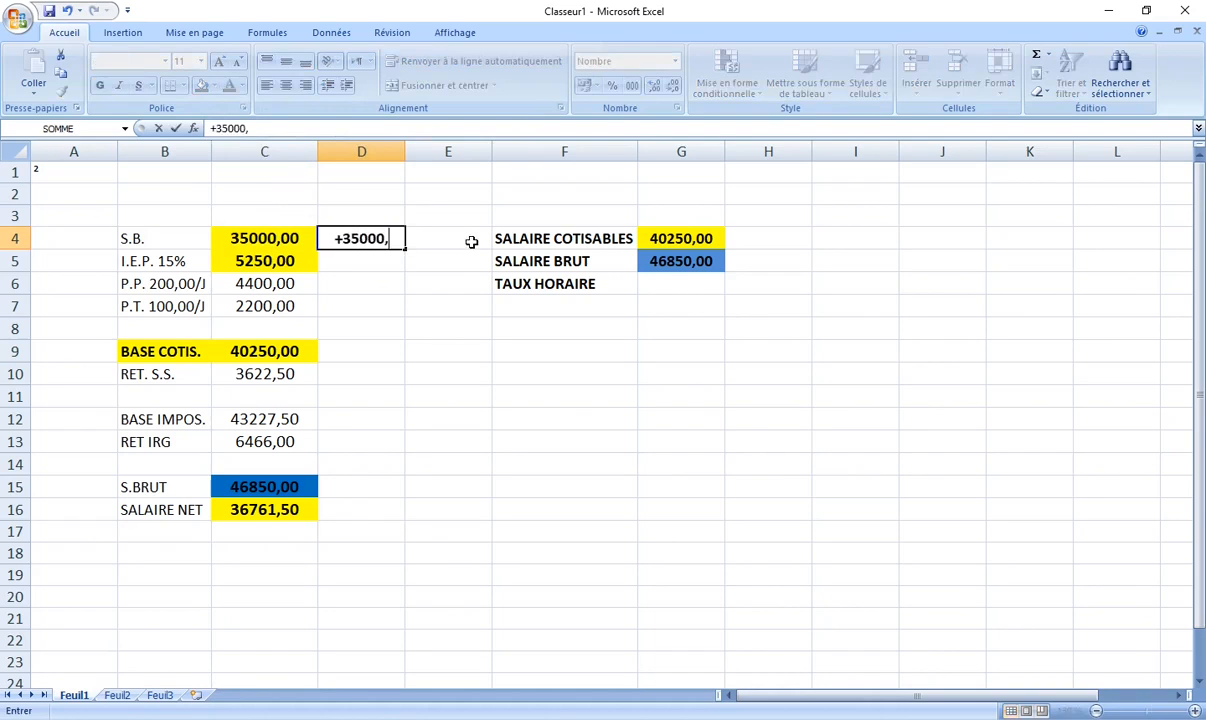
text(00/173,3)
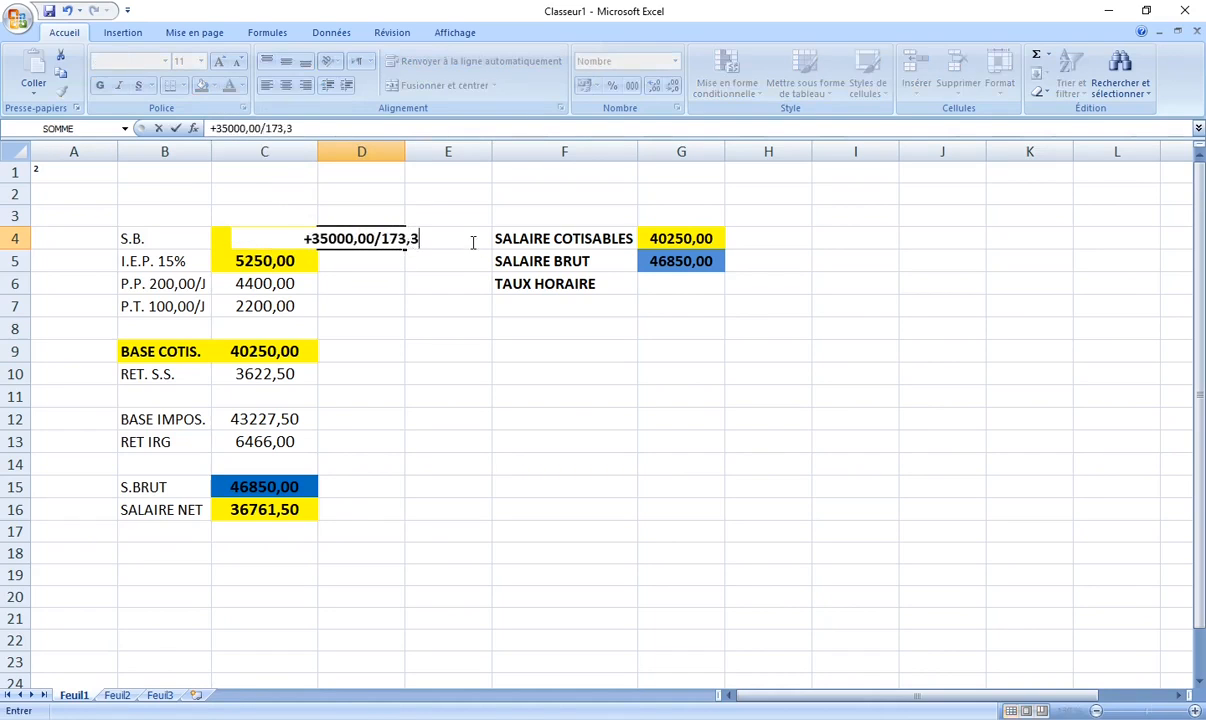
text(3)
key(Return)
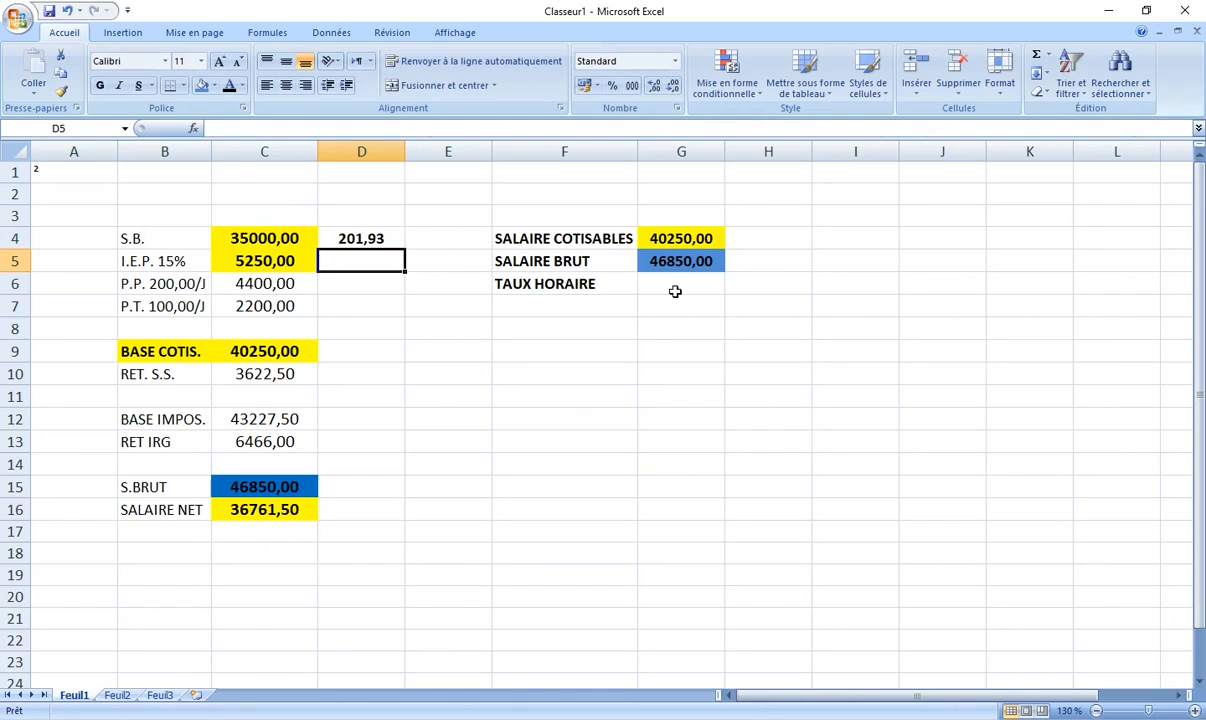
click(349, 238)
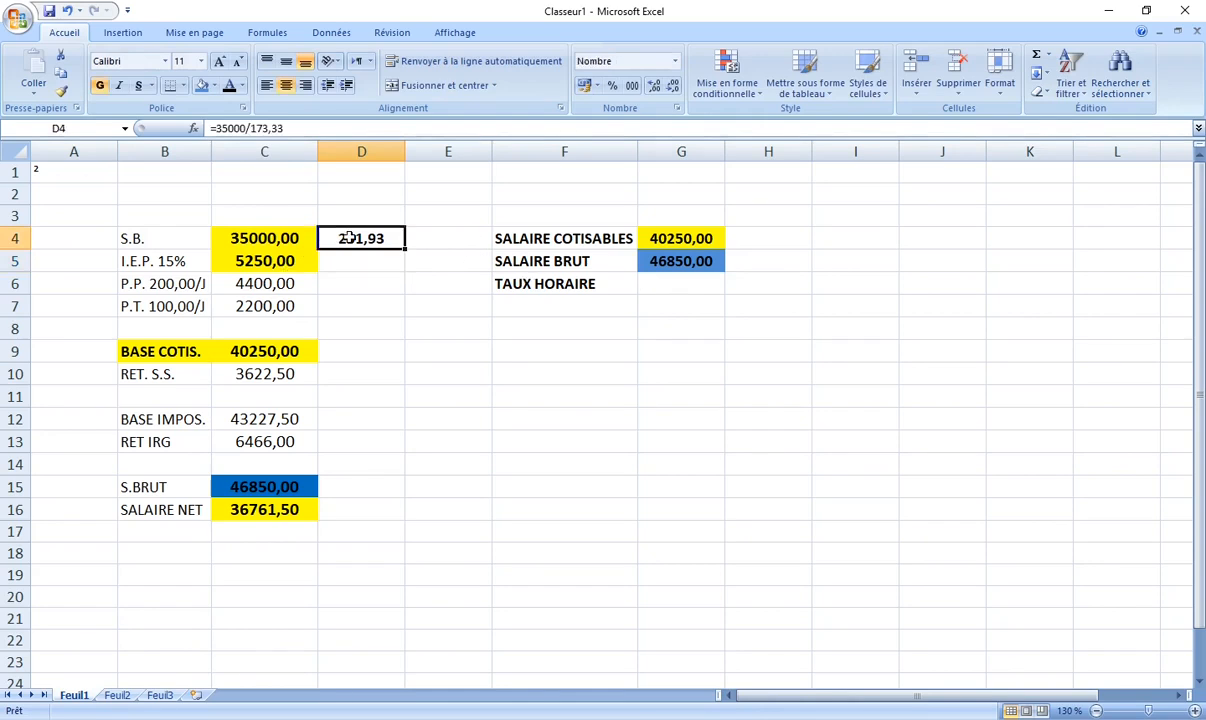
Enter 201,93 in cell G6 as the TAUX HORAIRE amount
click(645, 281)
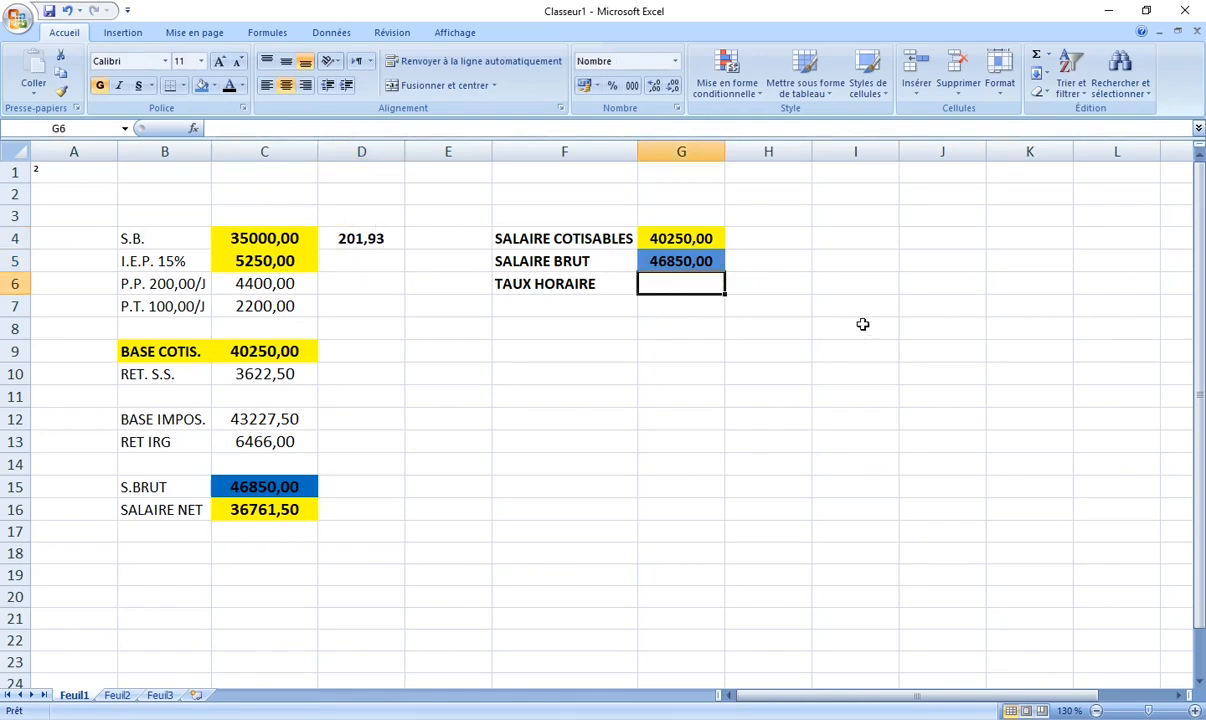
text(201,93)
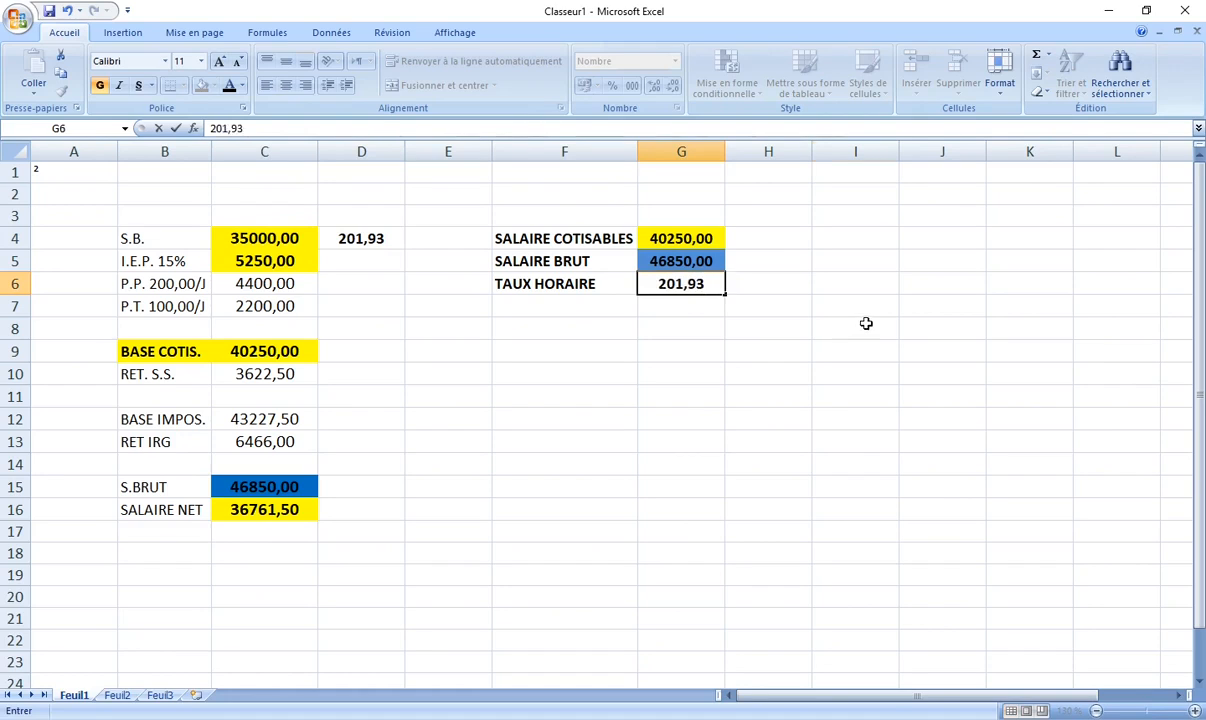
click(863, 325)
Fill cell G6 with the standard orange colour
click(689, 290)
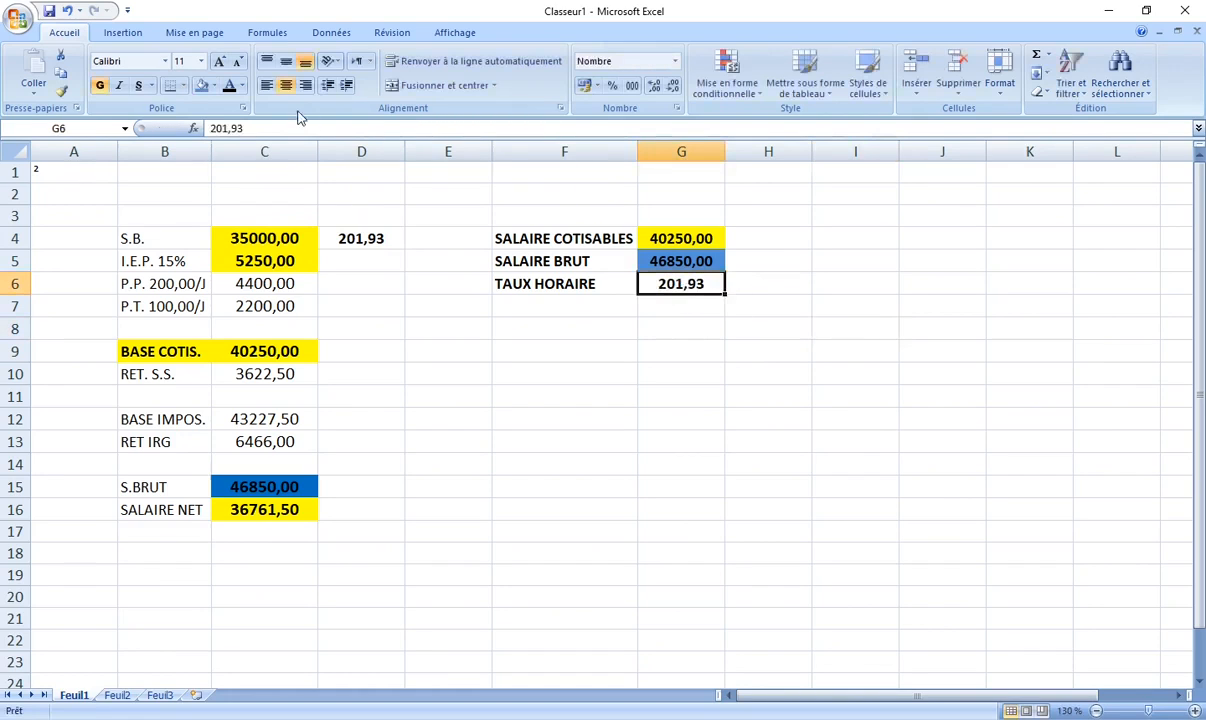
click(213, 86)
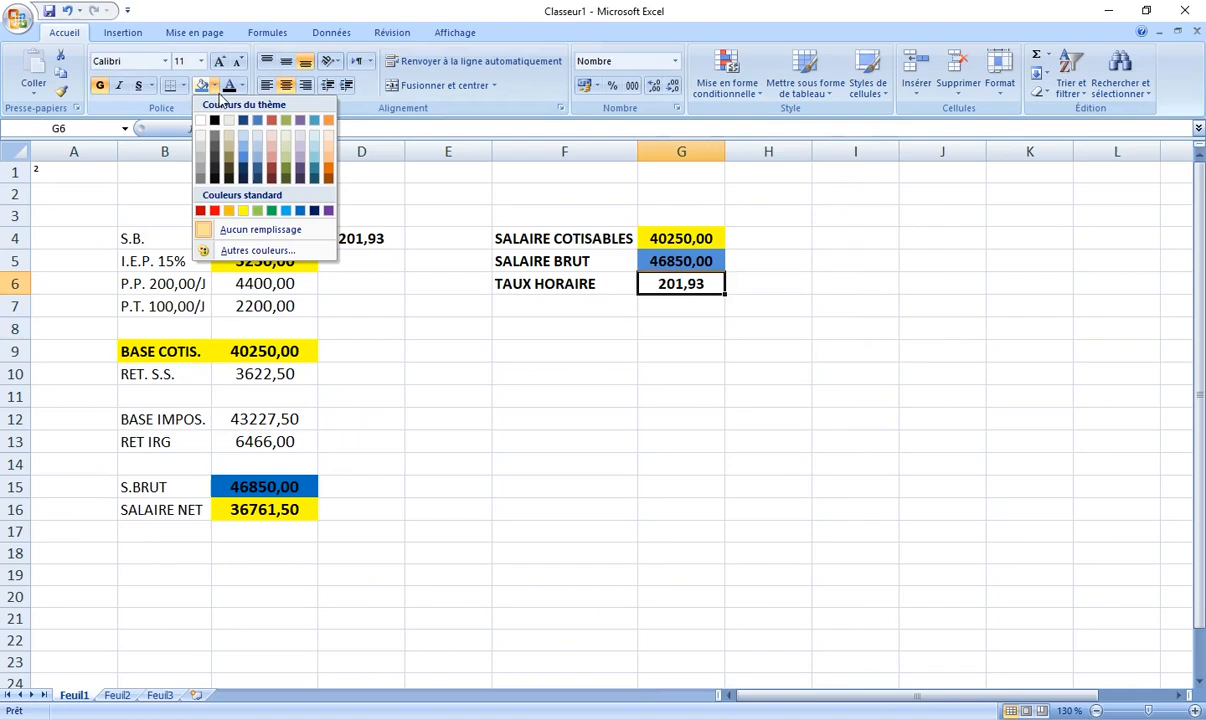
click(230, 211)
click(481, 327)
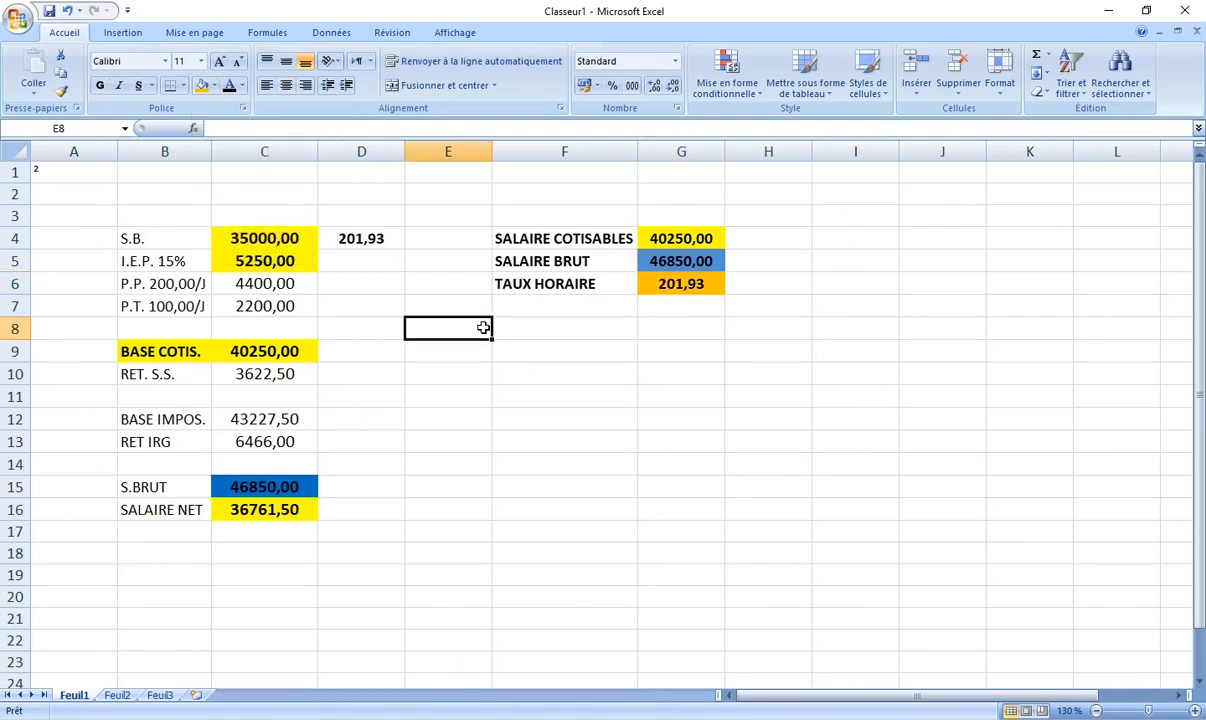
Enter the label "MASSE SALARIALE" in cell F7
click(538, 307)
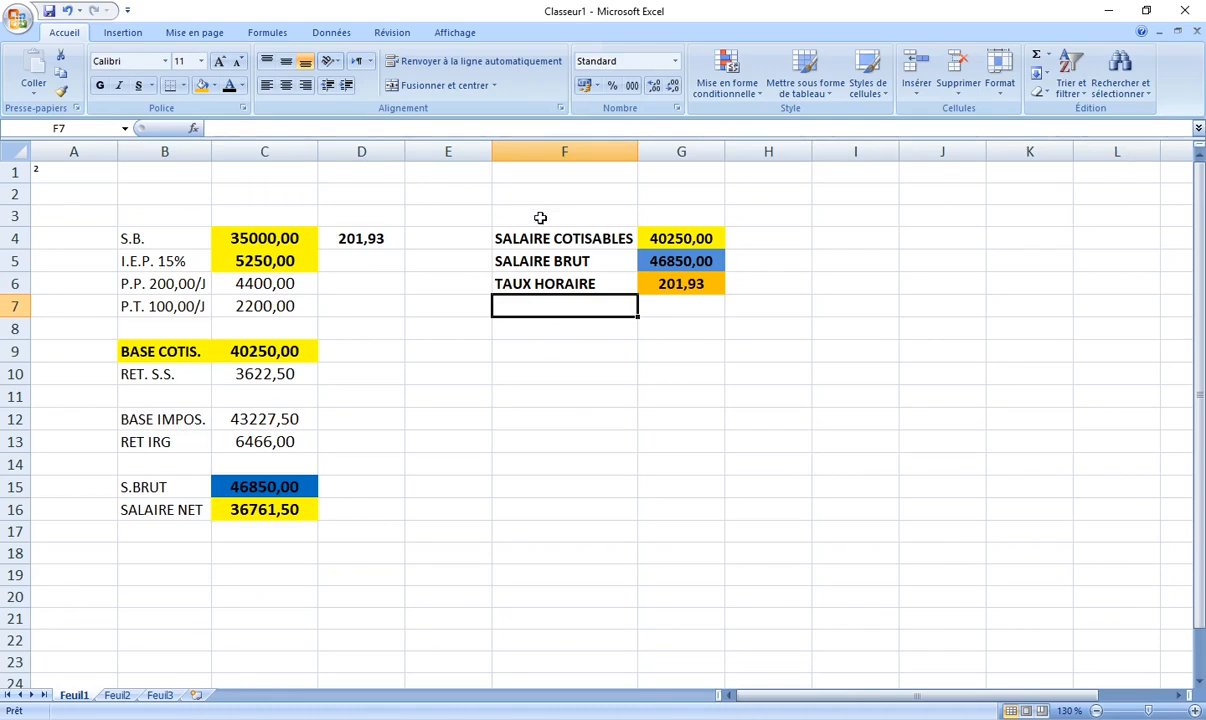
text(MASSE )
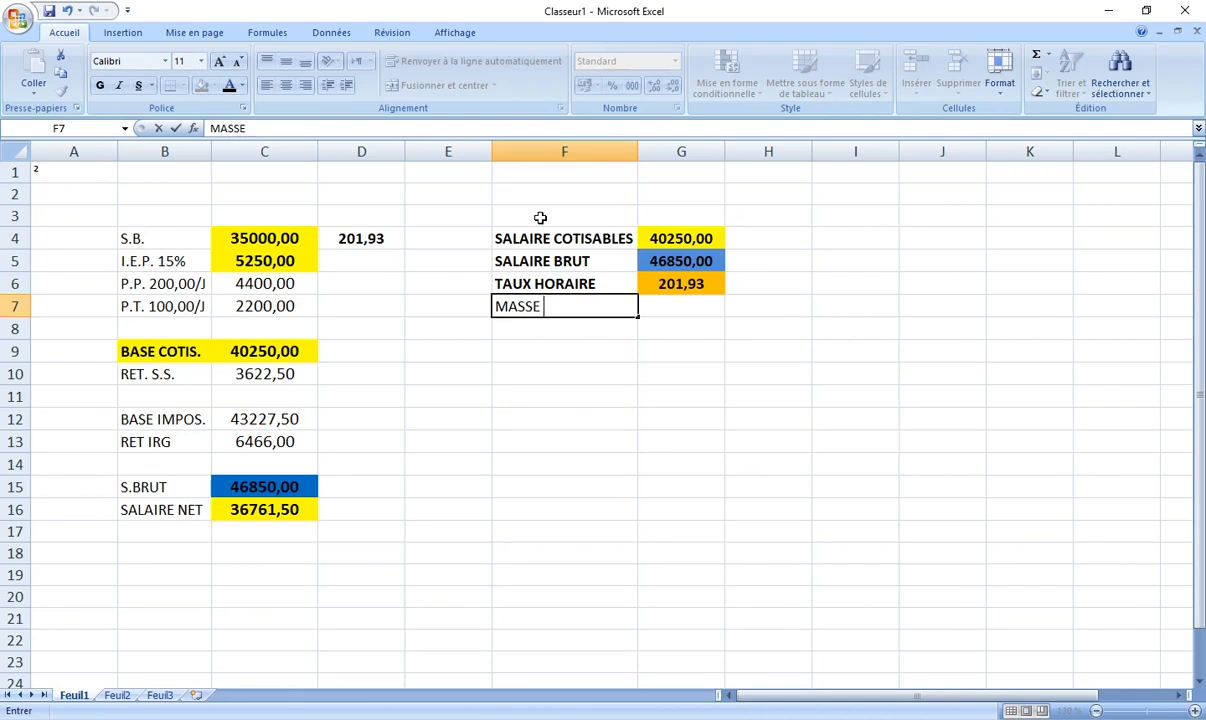
text(SALARIALE)
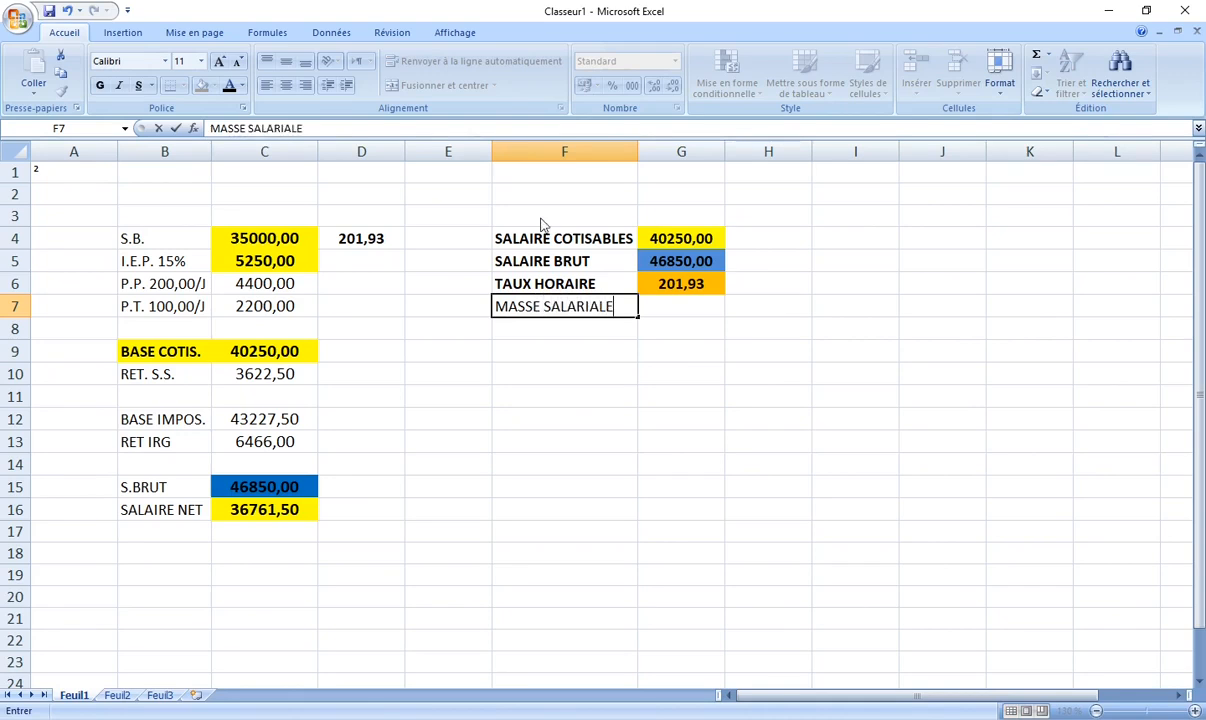
click(608, 393)
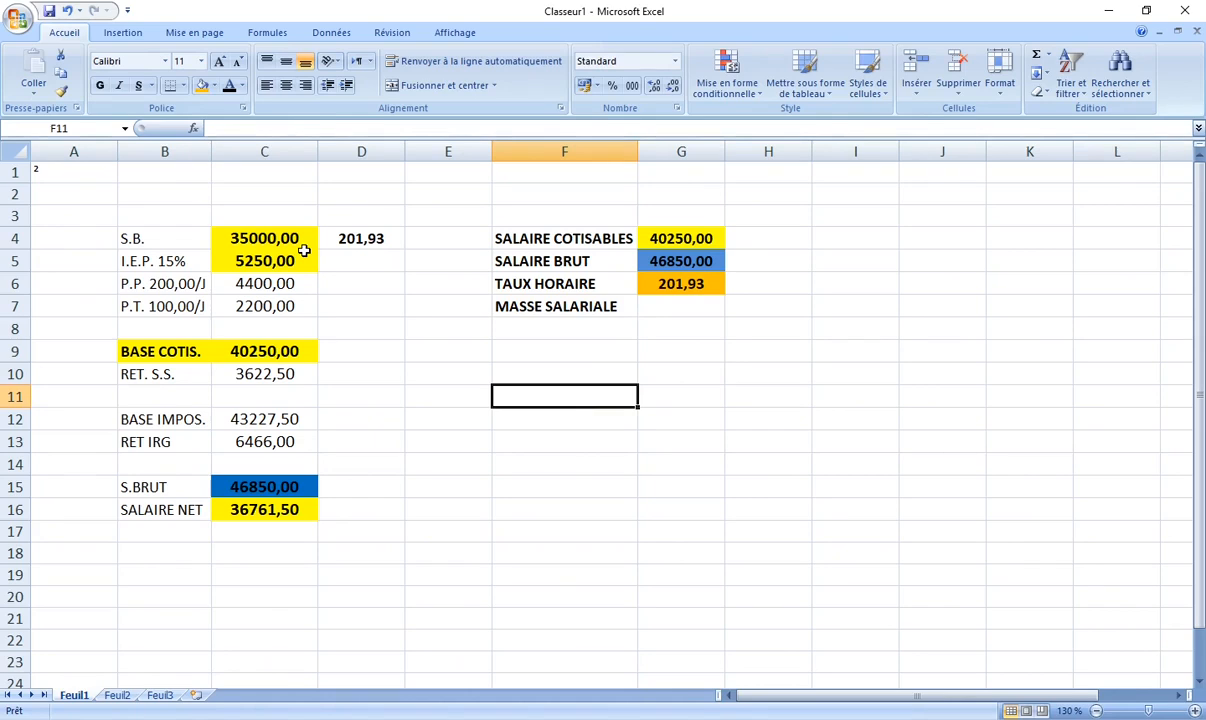
Review the pay components in C4:C7, the S.BRUT formula in C15 and the RET. S.S. formula in C10
click(254, 236)
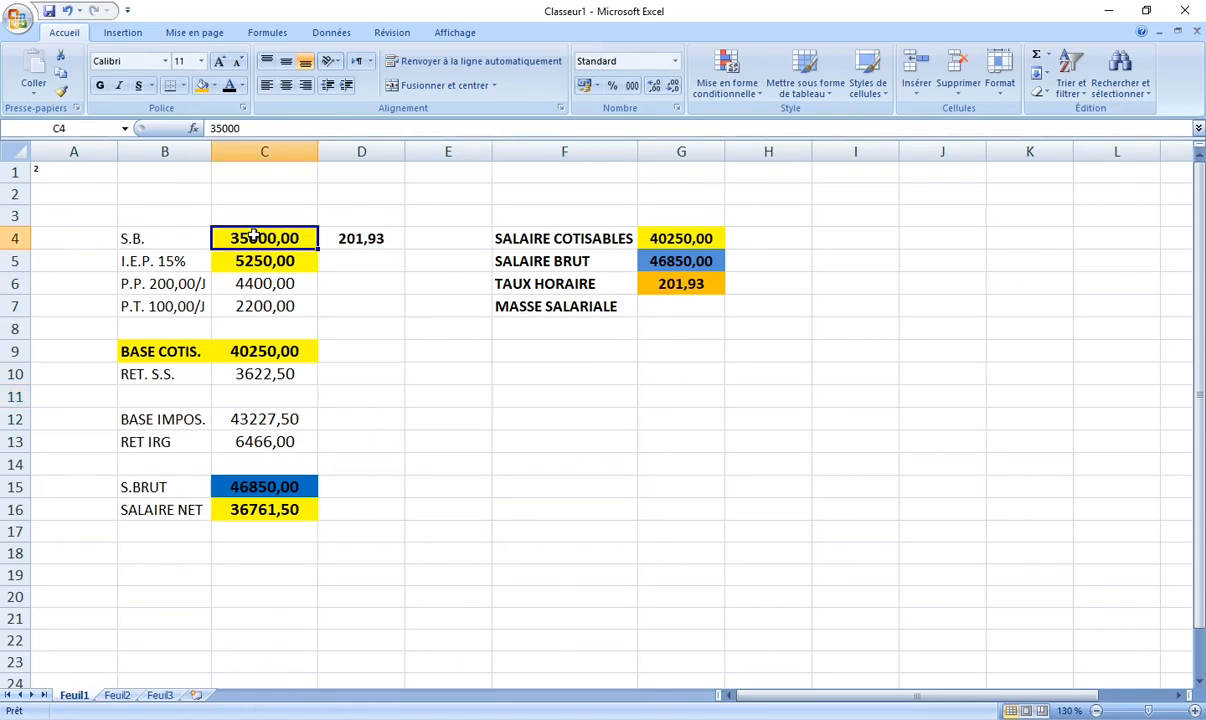
drag(262, 236, 257, 295)
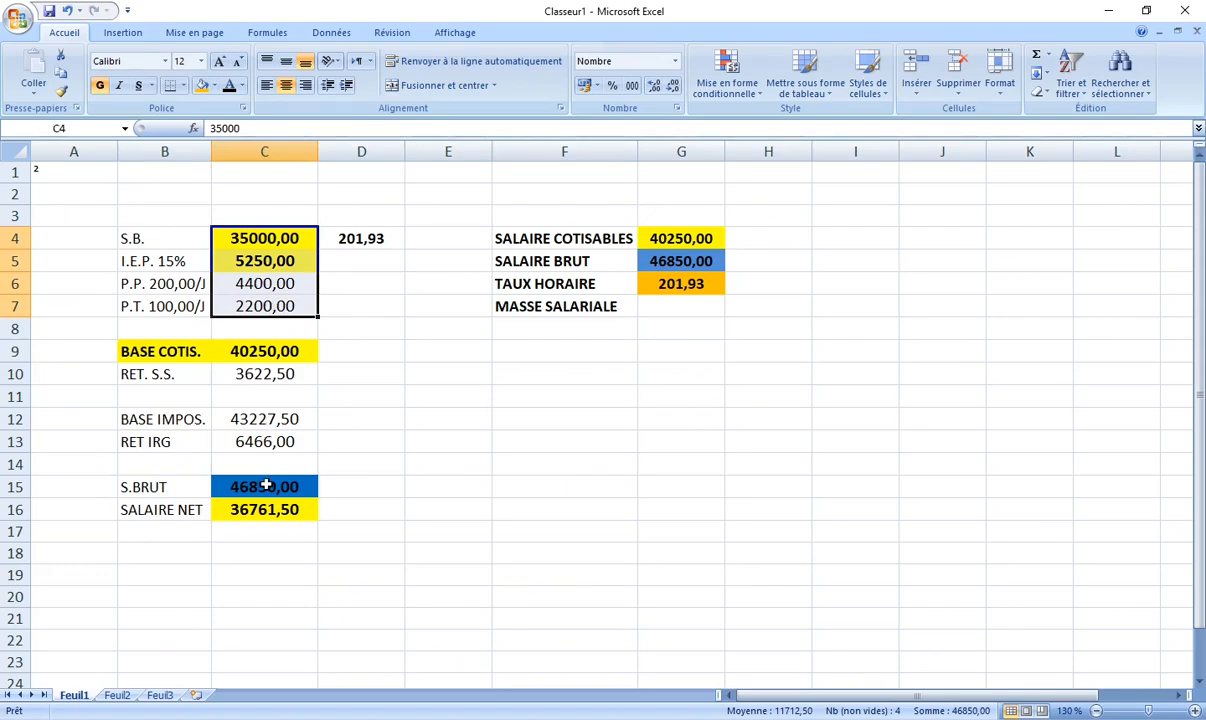
click(266, 485)
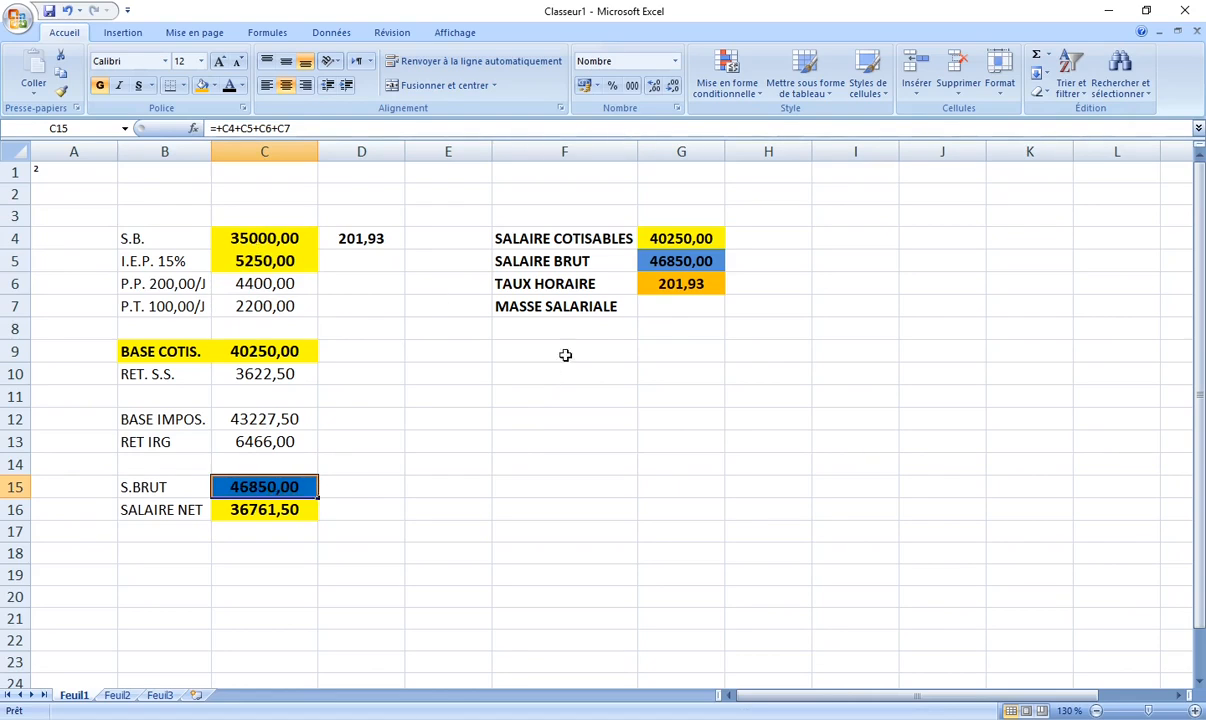
click(669, 301)
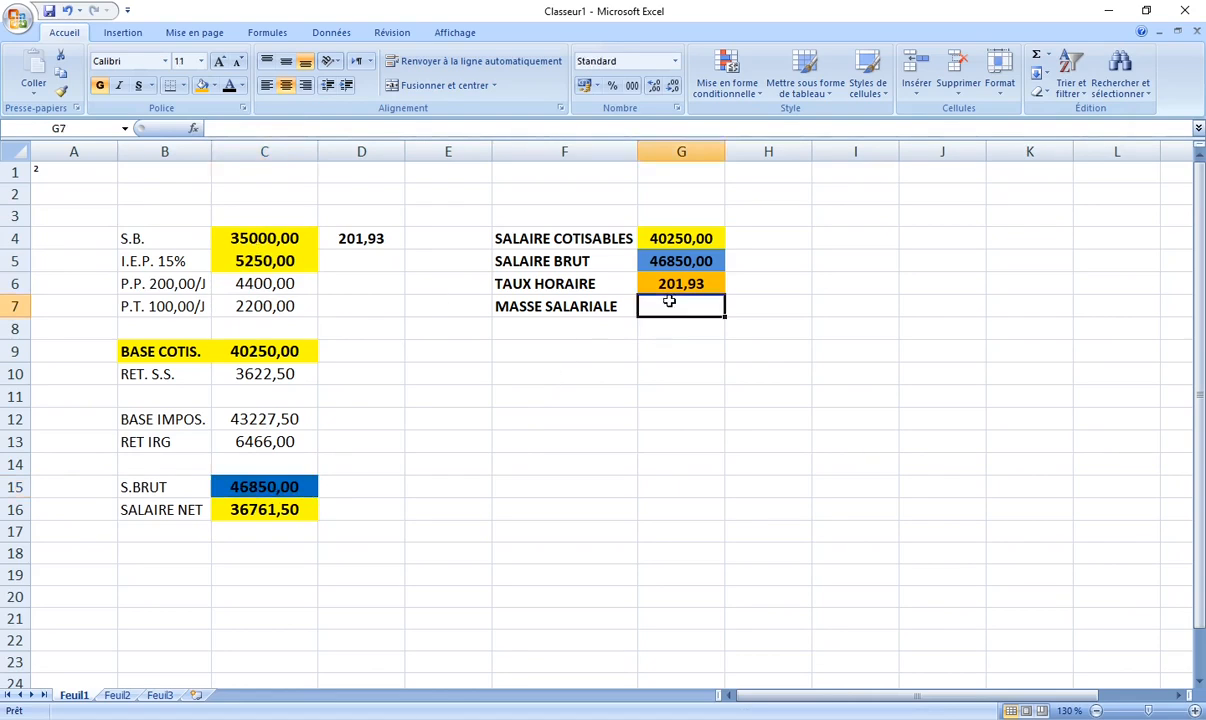
click(357, 352)
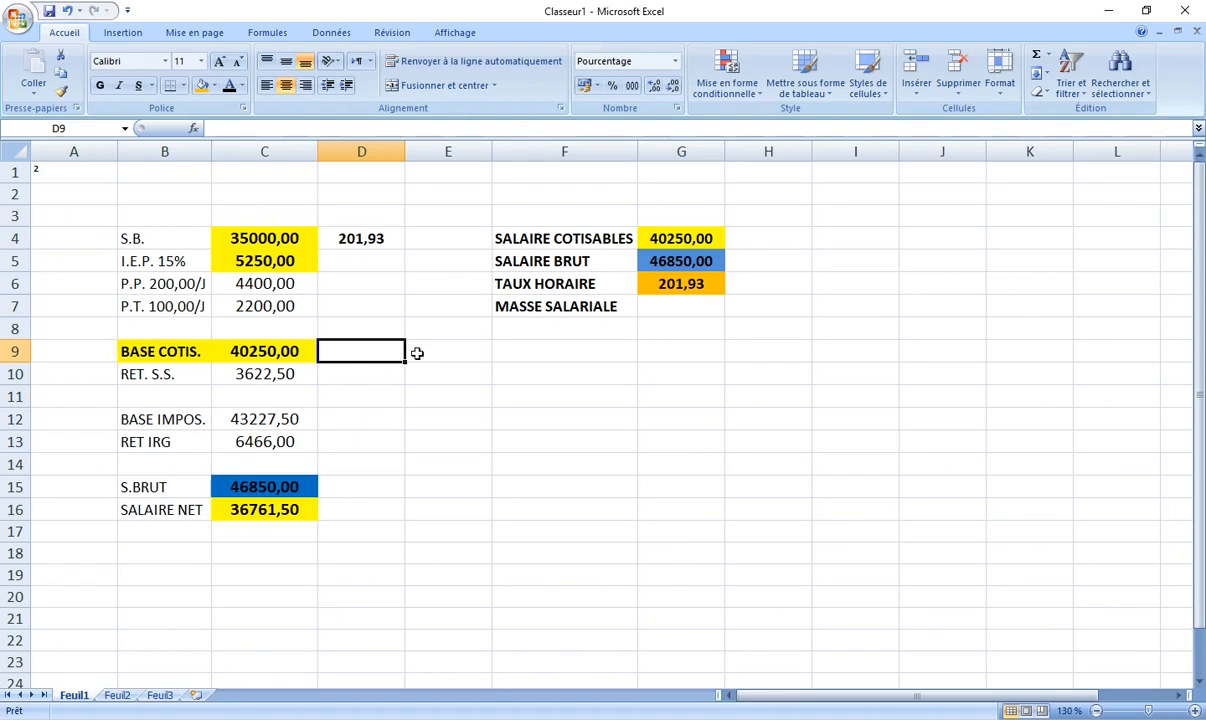
click(444, 348)
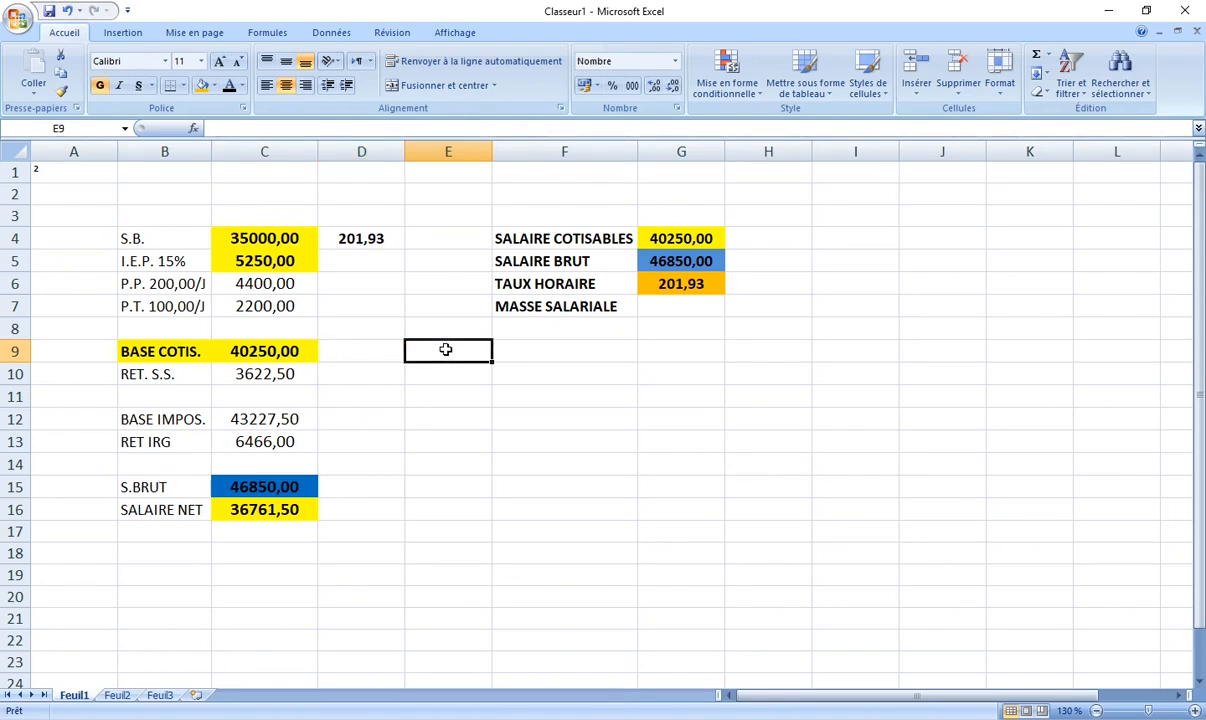
click(375, 352)
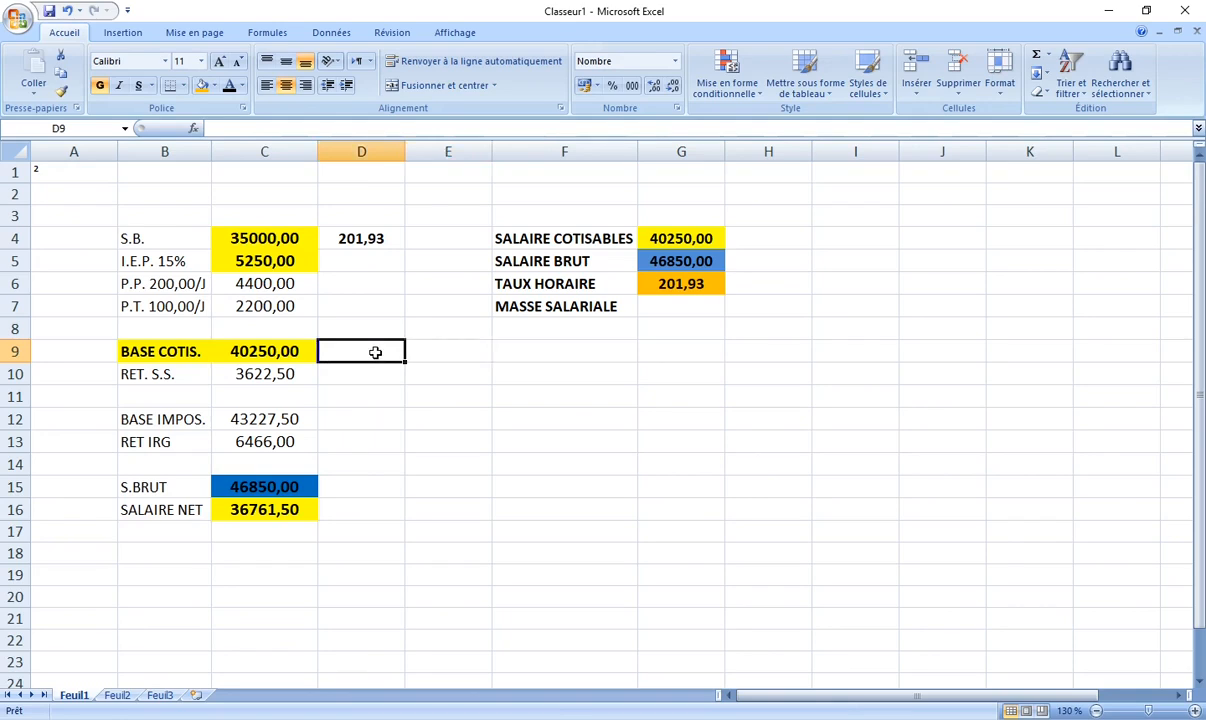
click(275, 375)
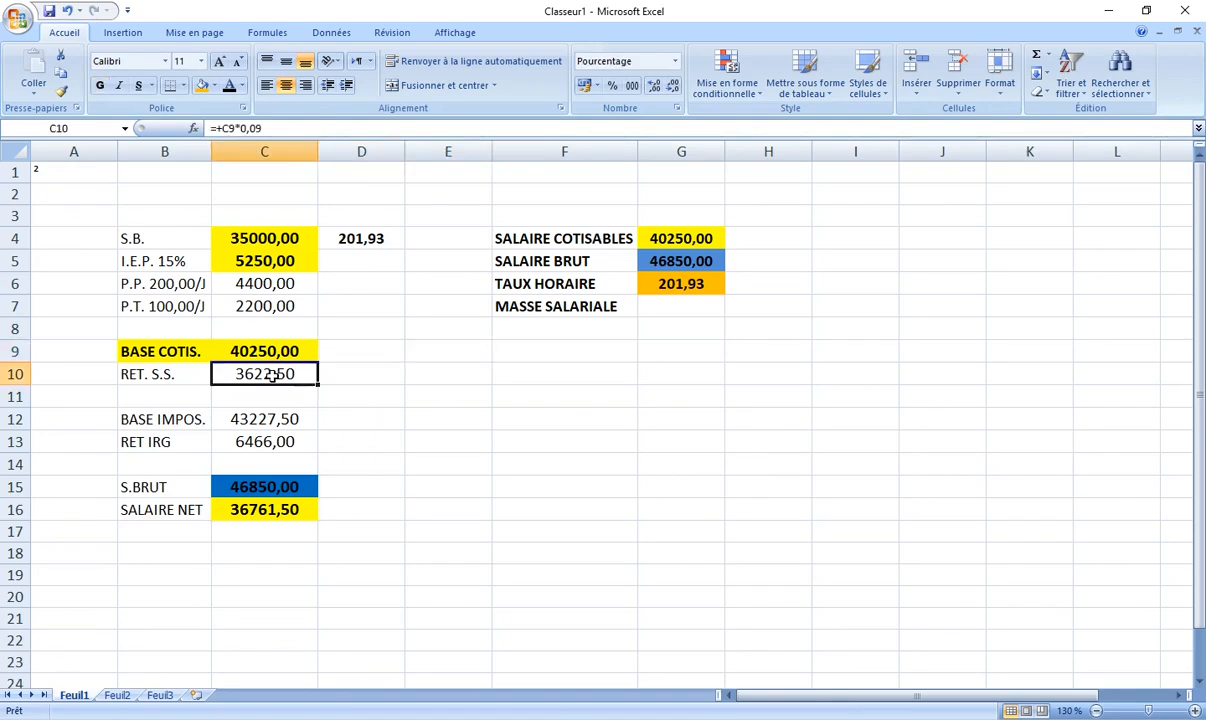
click(372, 351)
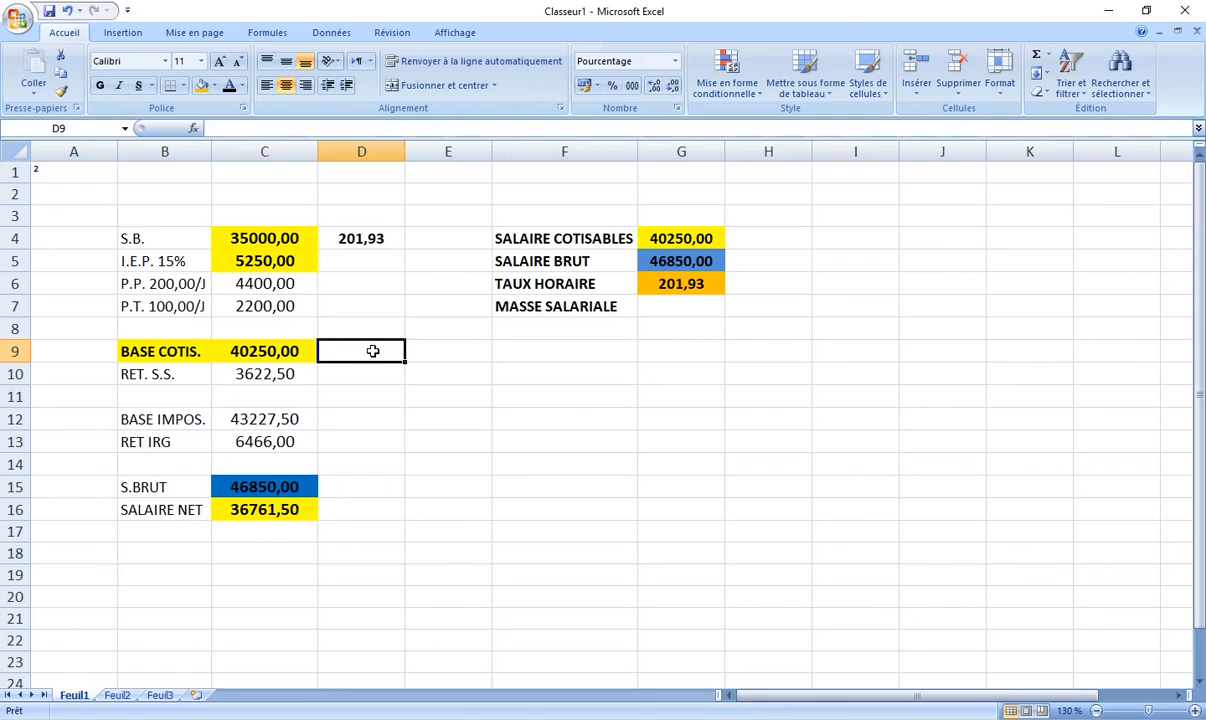
key(Return)
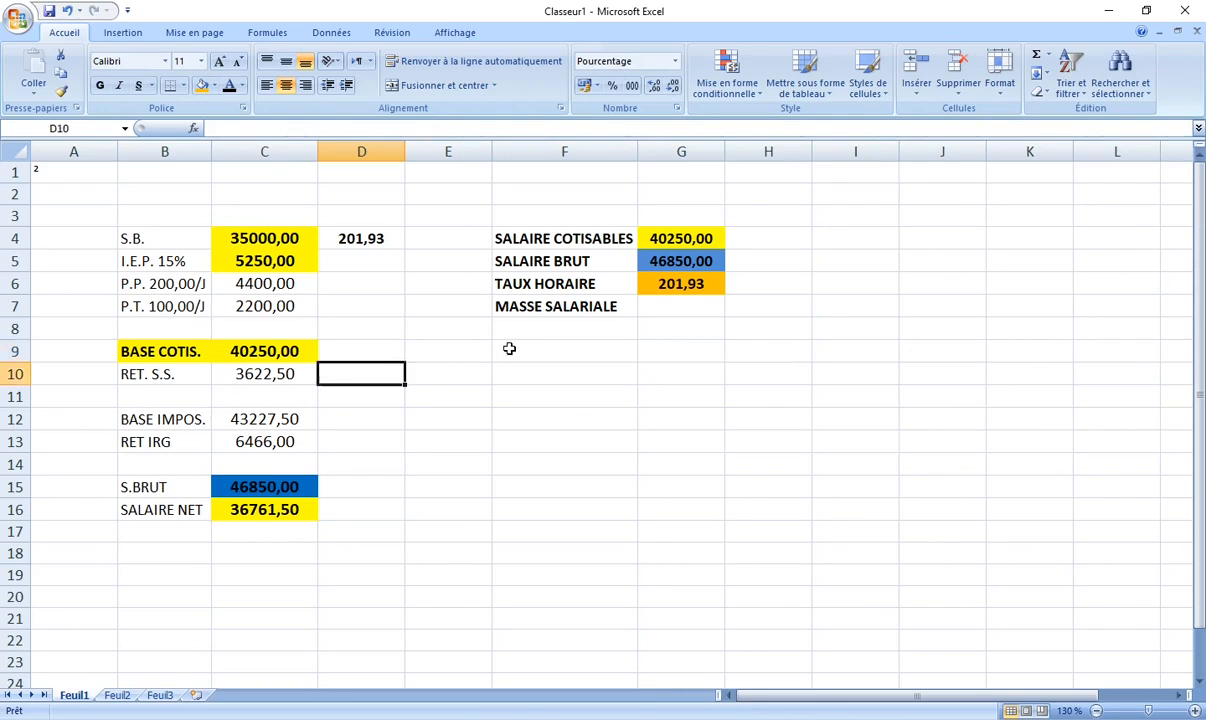
text(+)
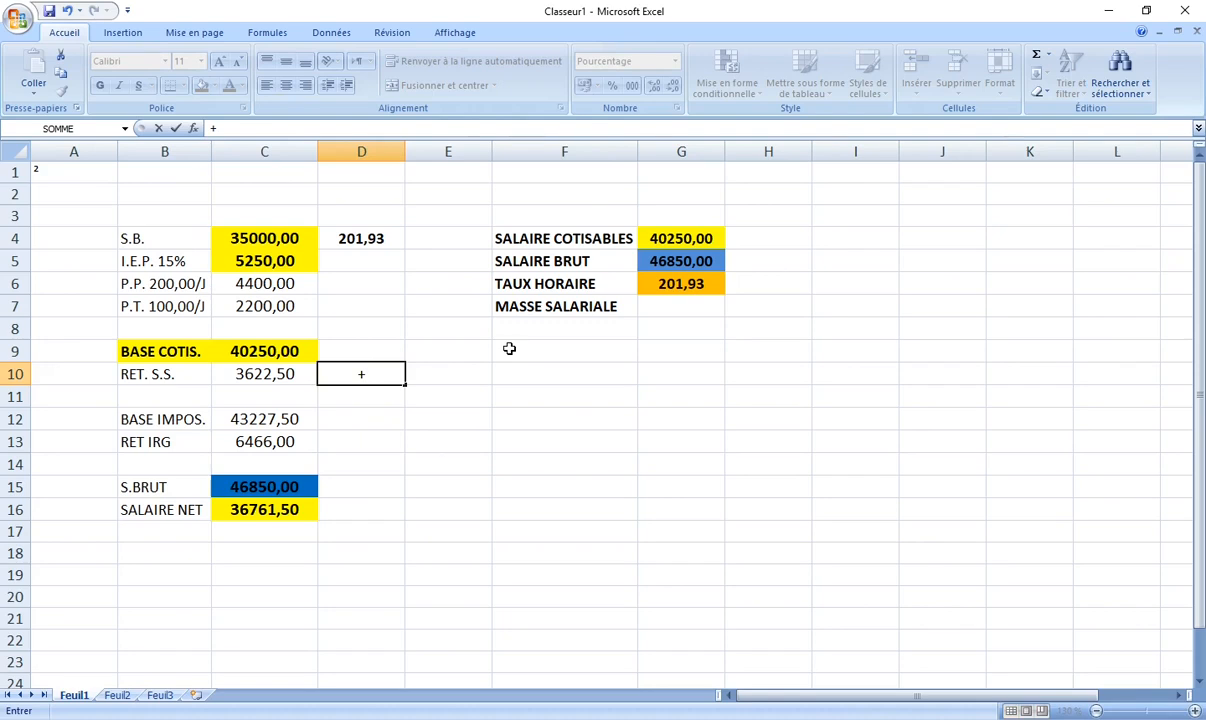
text(C)
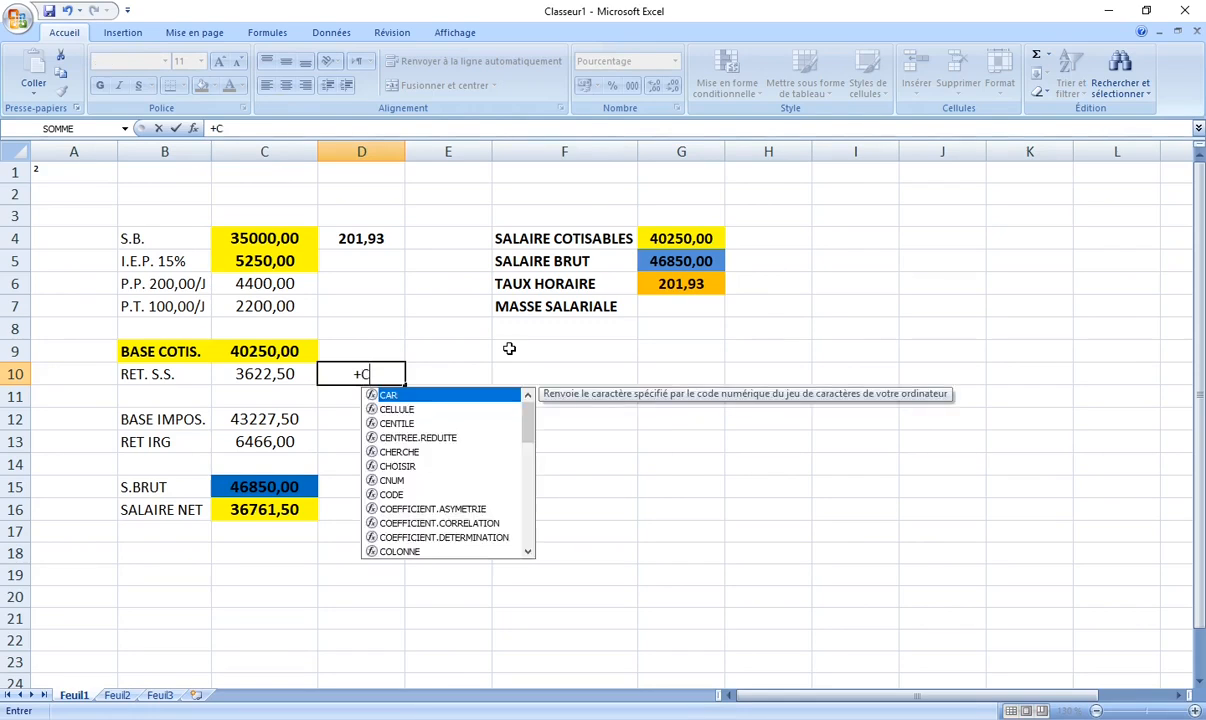
text(9*)
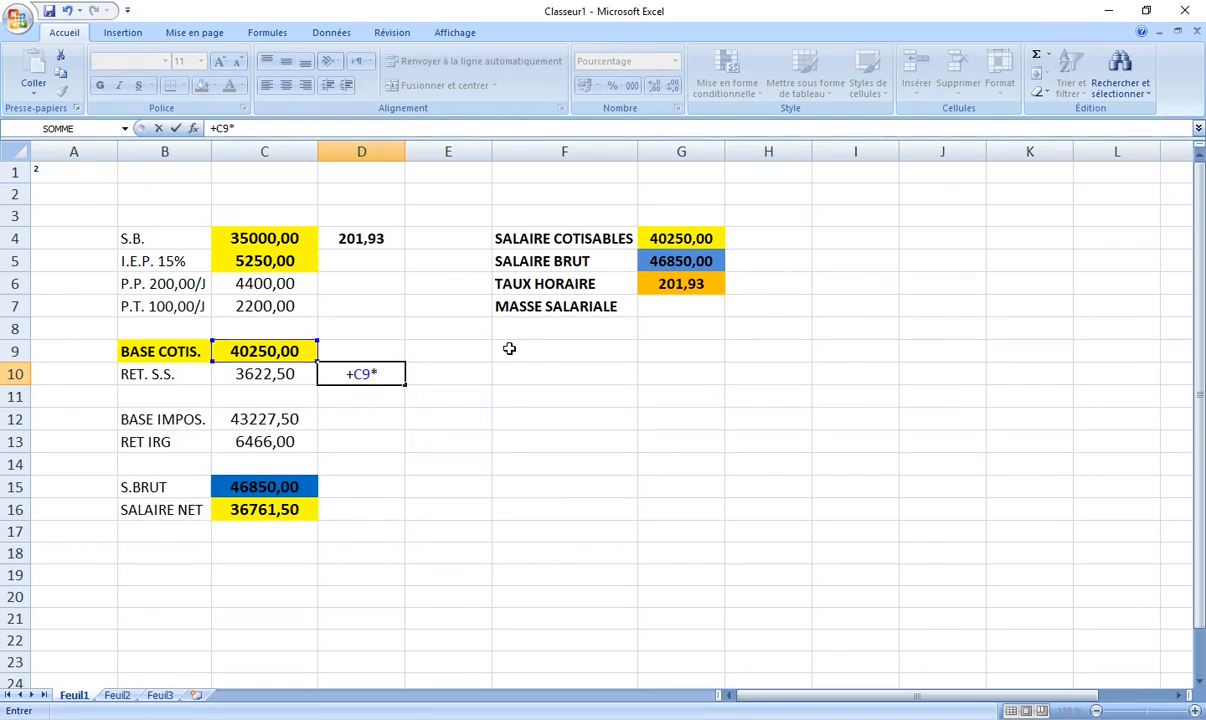
text(25,50)
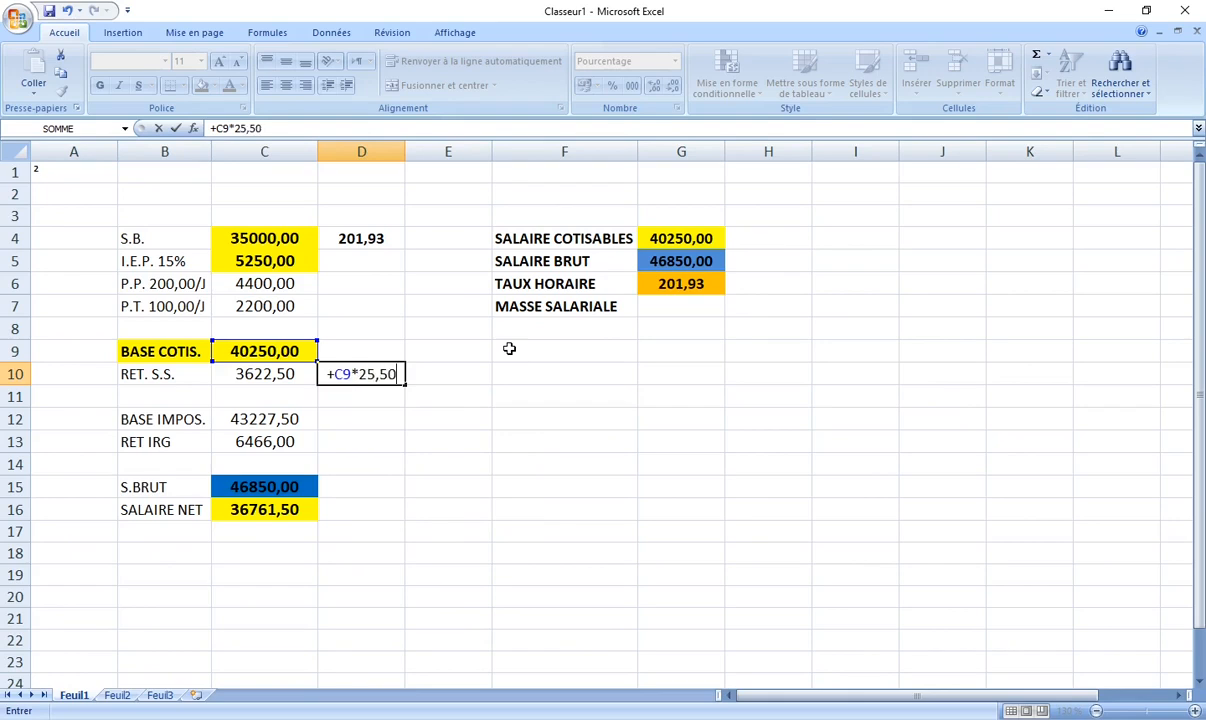
text(/100)
key(Return)
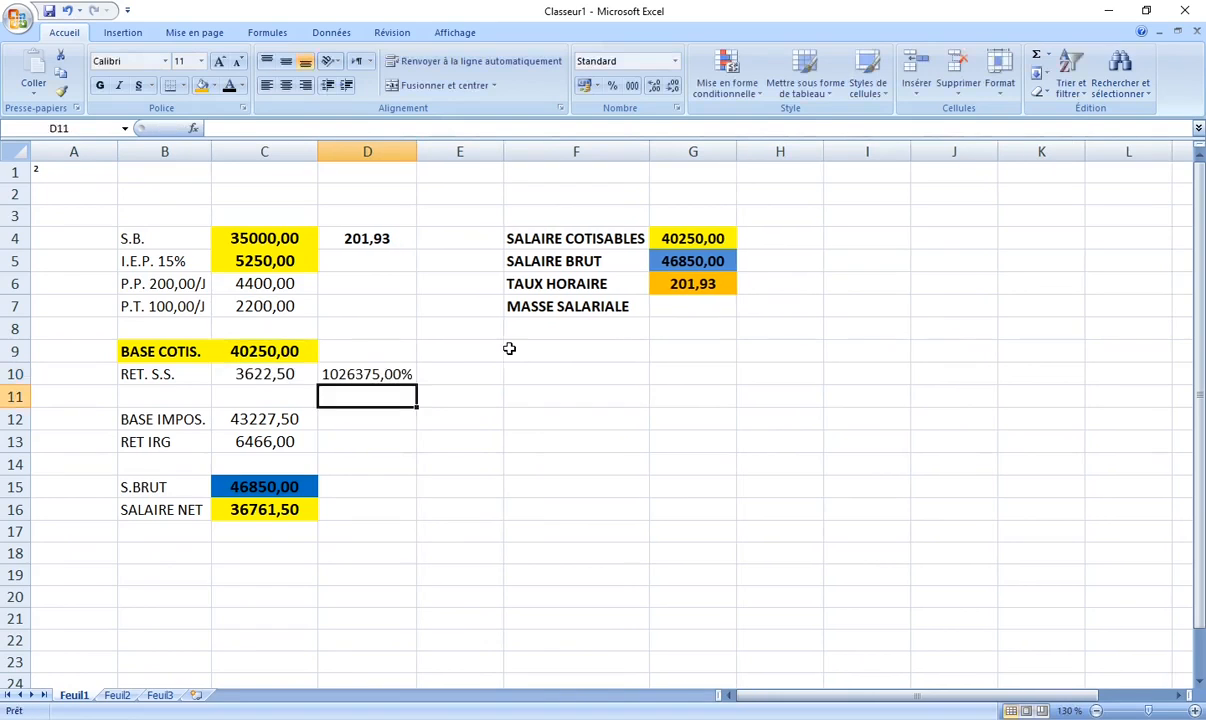
key(Up)
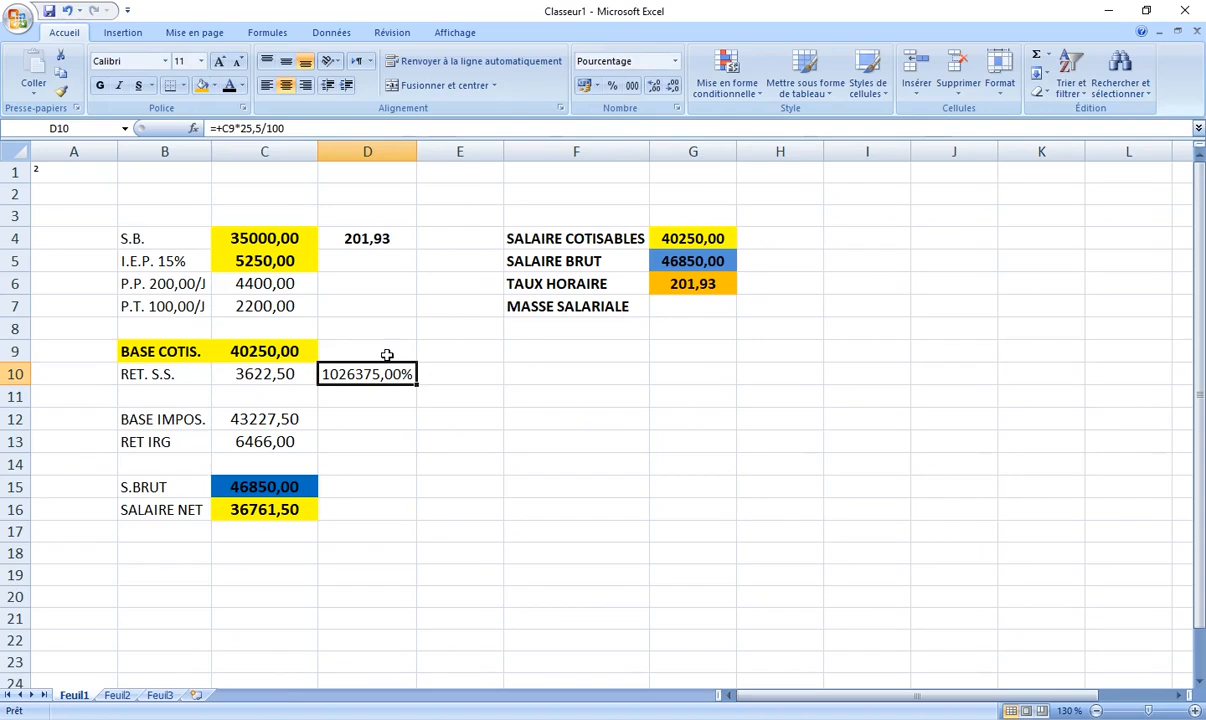
key(Delete)
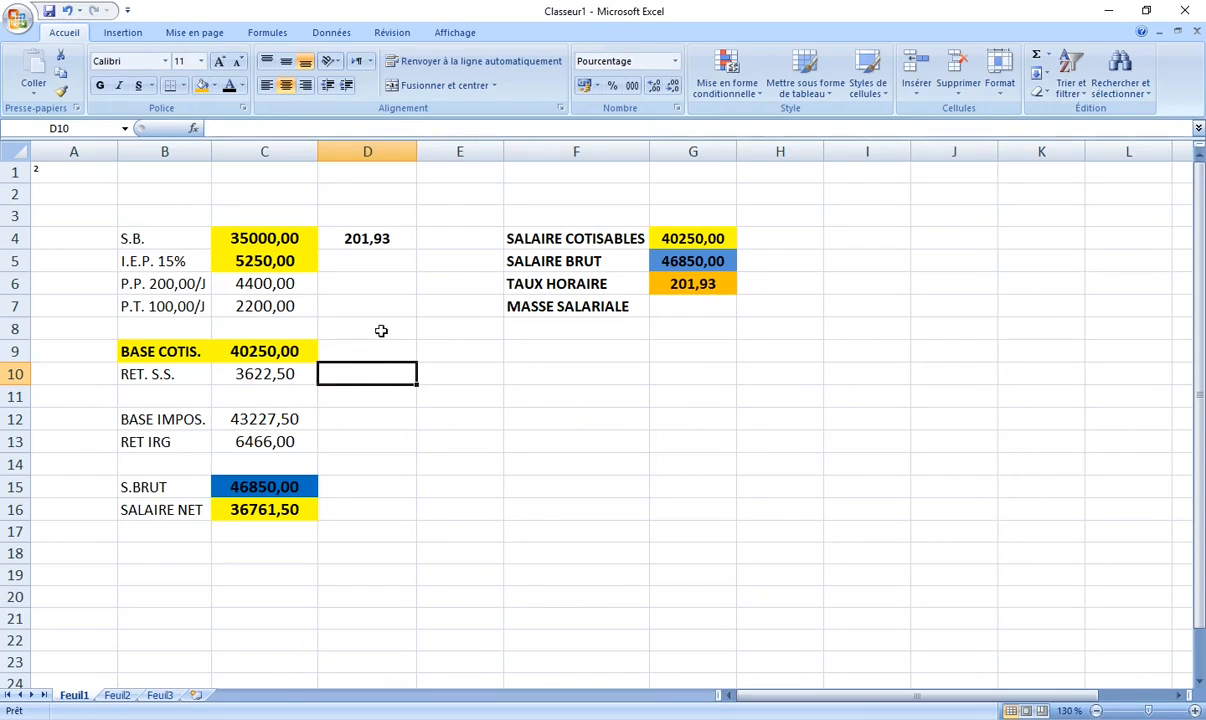
Copy the formatting of the blank cell D8 onto cell D10
click(379, 328)
click(61, 91)
click(358, 363)
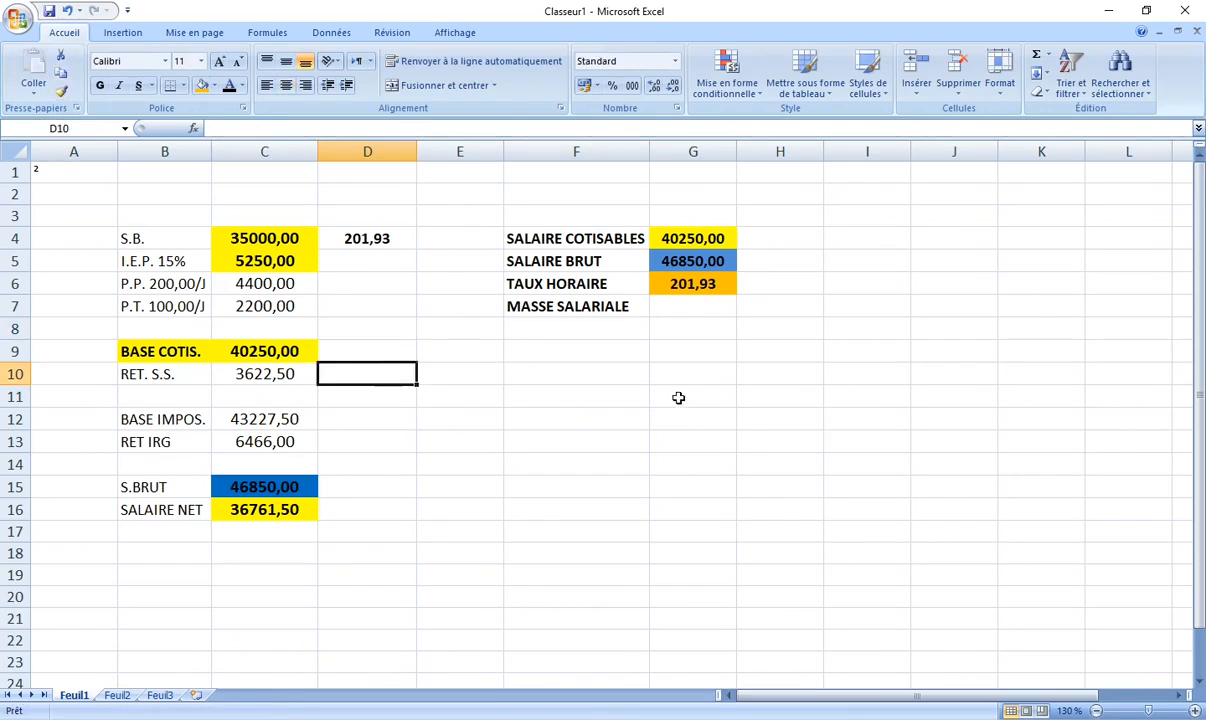
Enter the formula +C9*25,50/100 in cell D10 to calculate 25,50% of the contributory base
text(+)
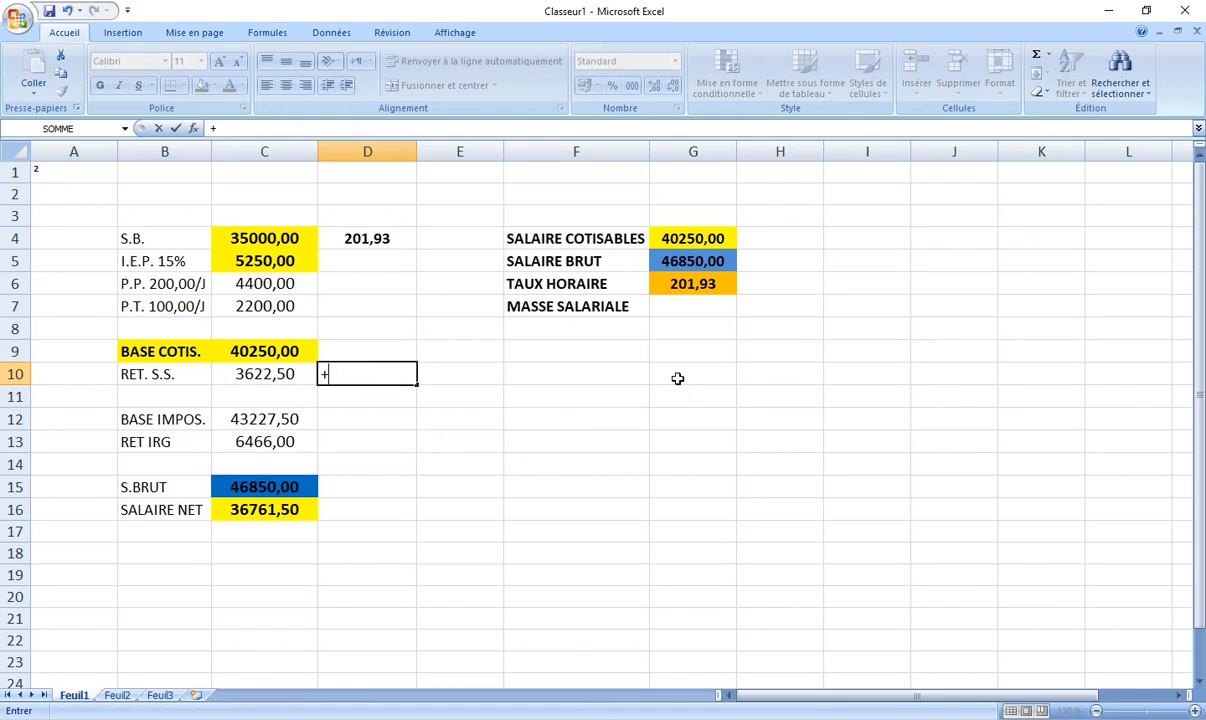
text(C)
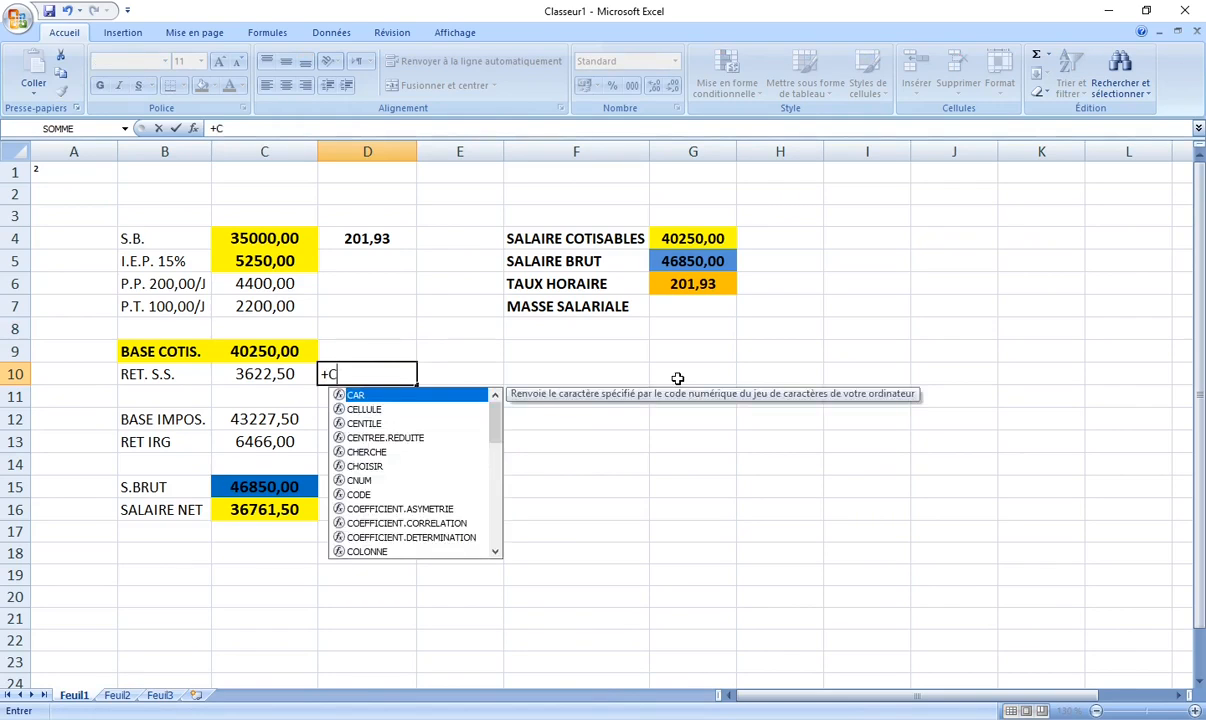
text(9)
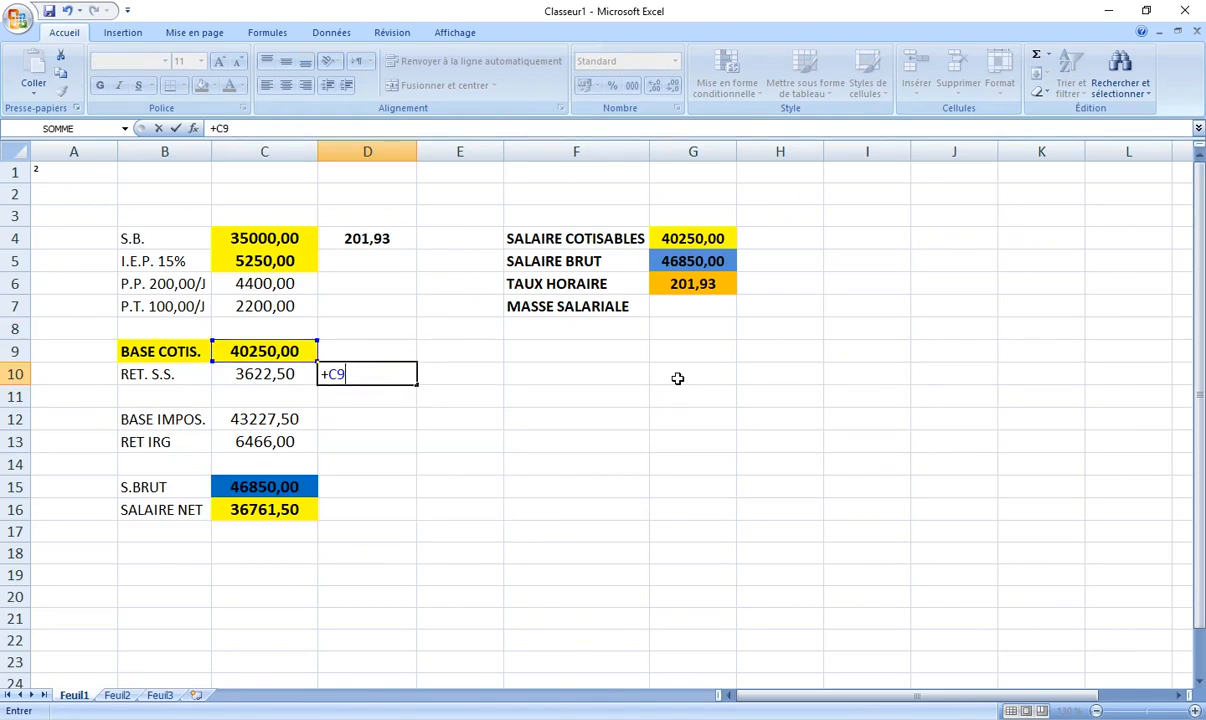
text(*25,50/100)
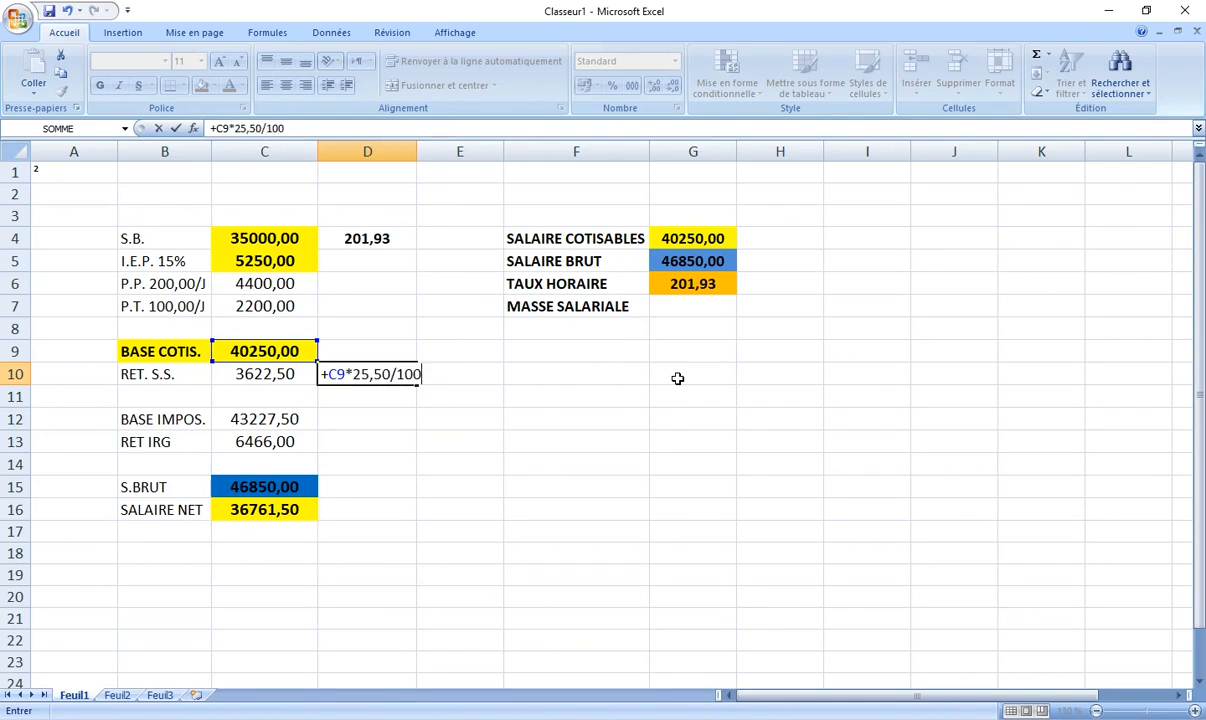
key(Return)
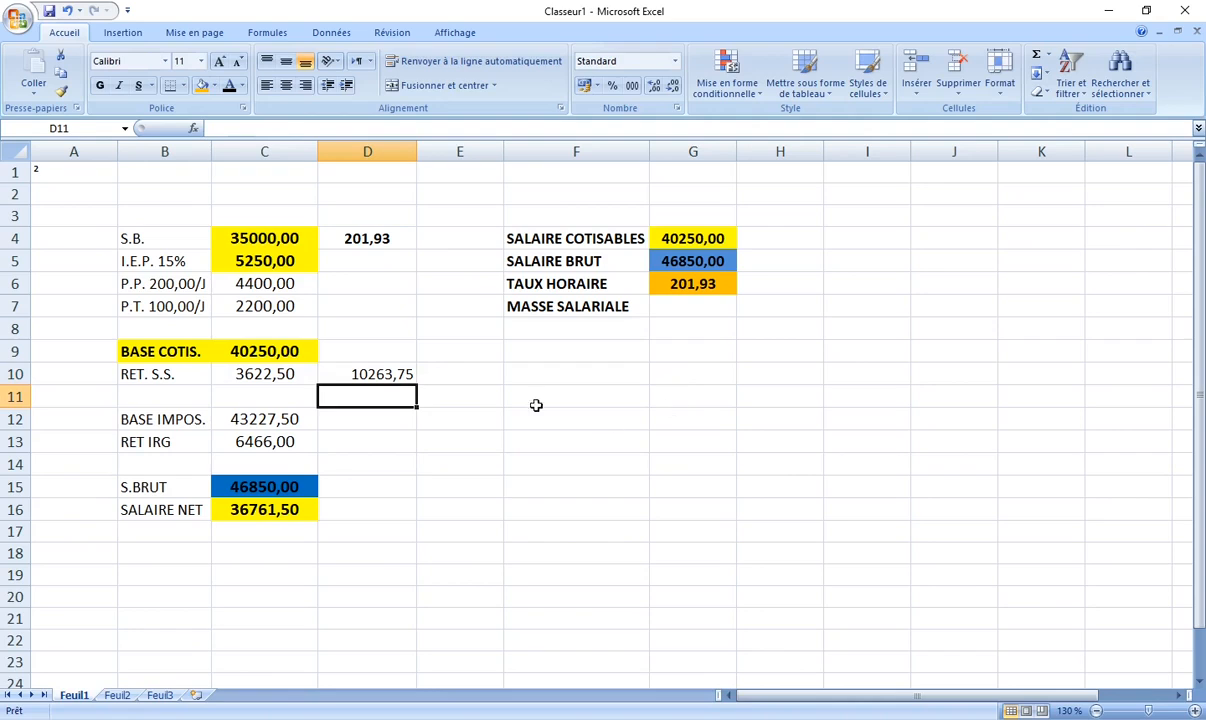
Centre the amount in cell D10 and make it bold
click(386, 375)
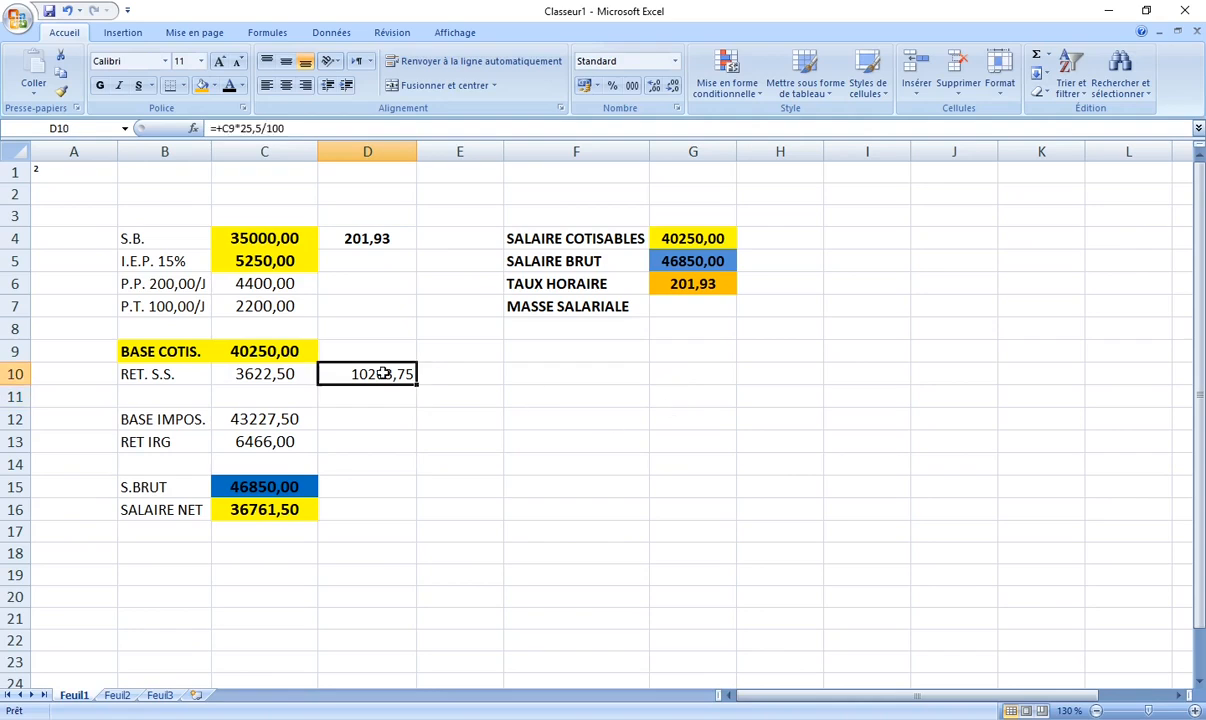
click(286, 85)
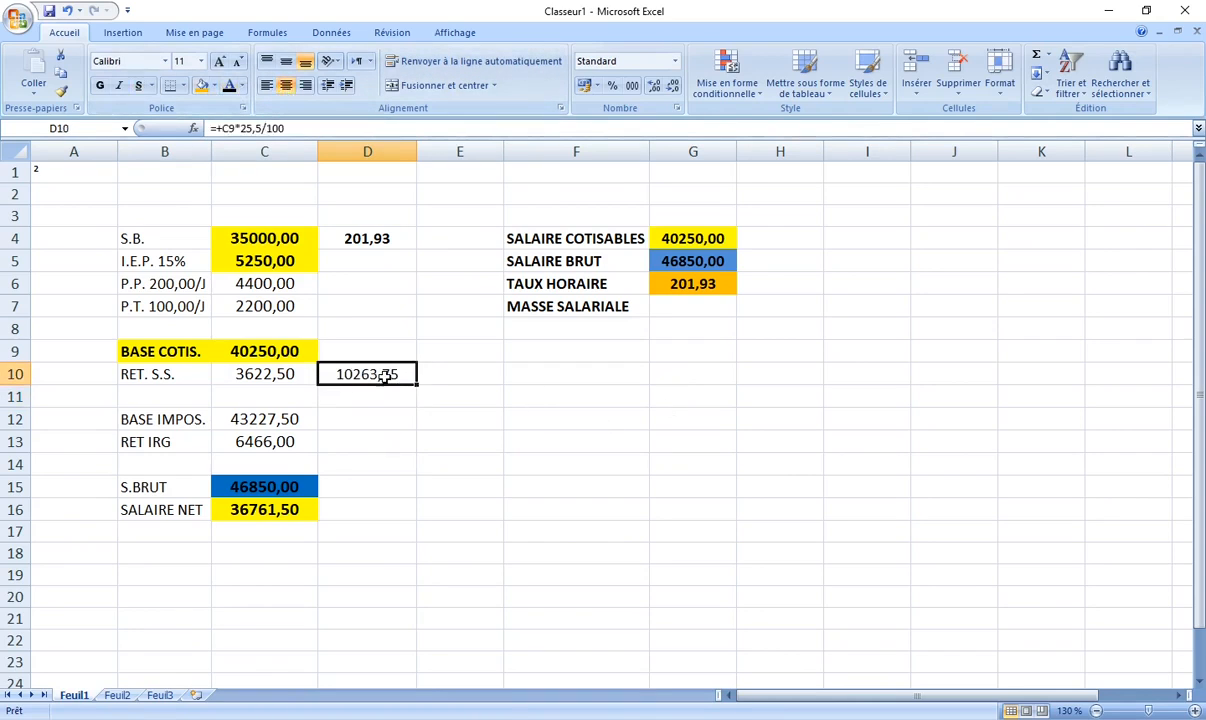
click(101, 86)
Enter the MASSE SALARIALE calculation +46850,00+10263,75 in cell G7
click(585, 306)
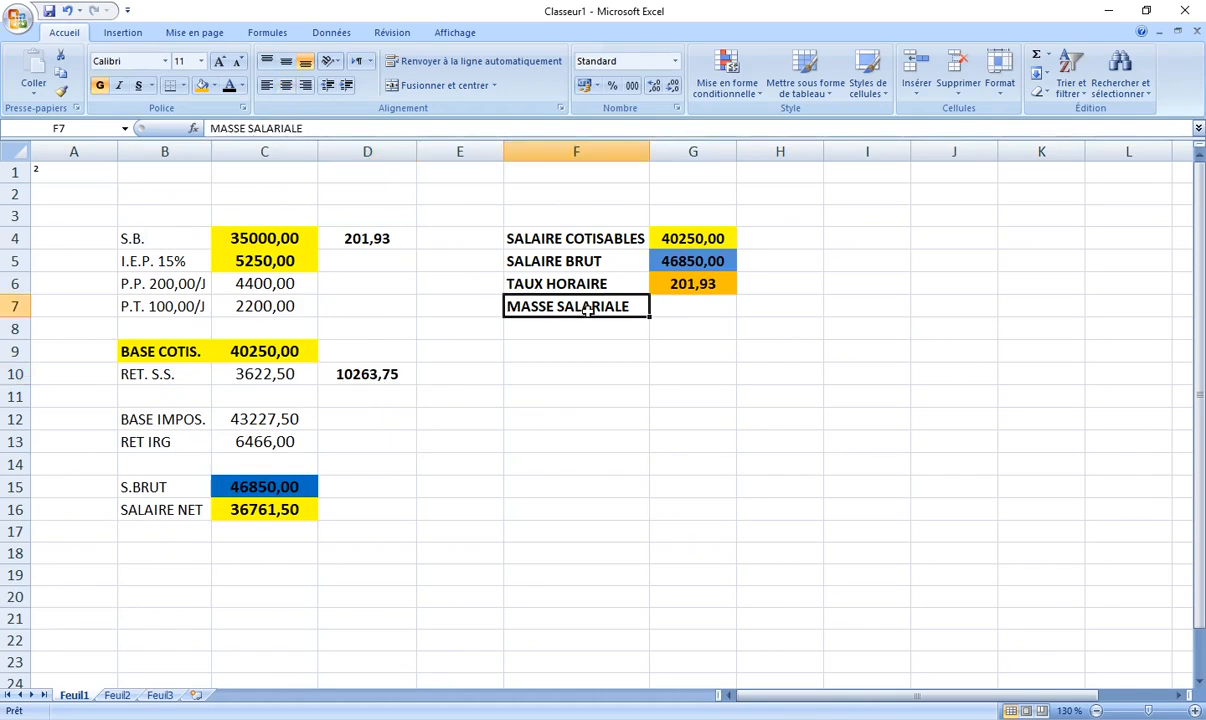
click(676, 302)
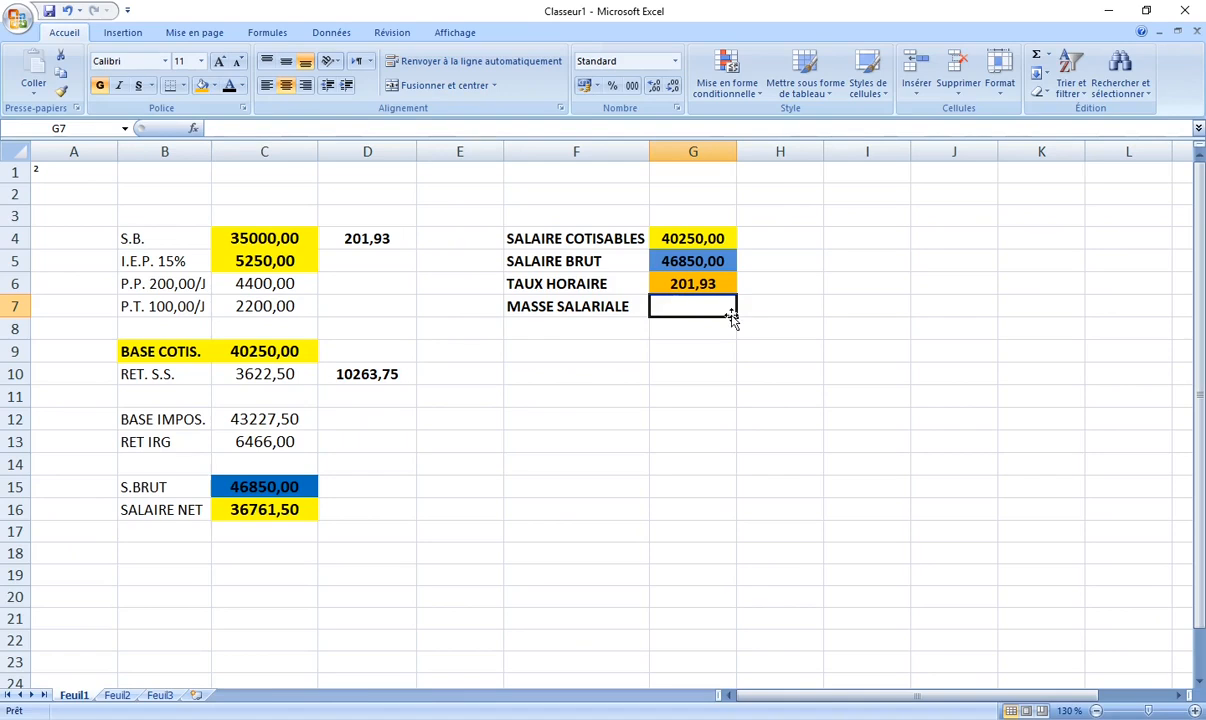
text(+)
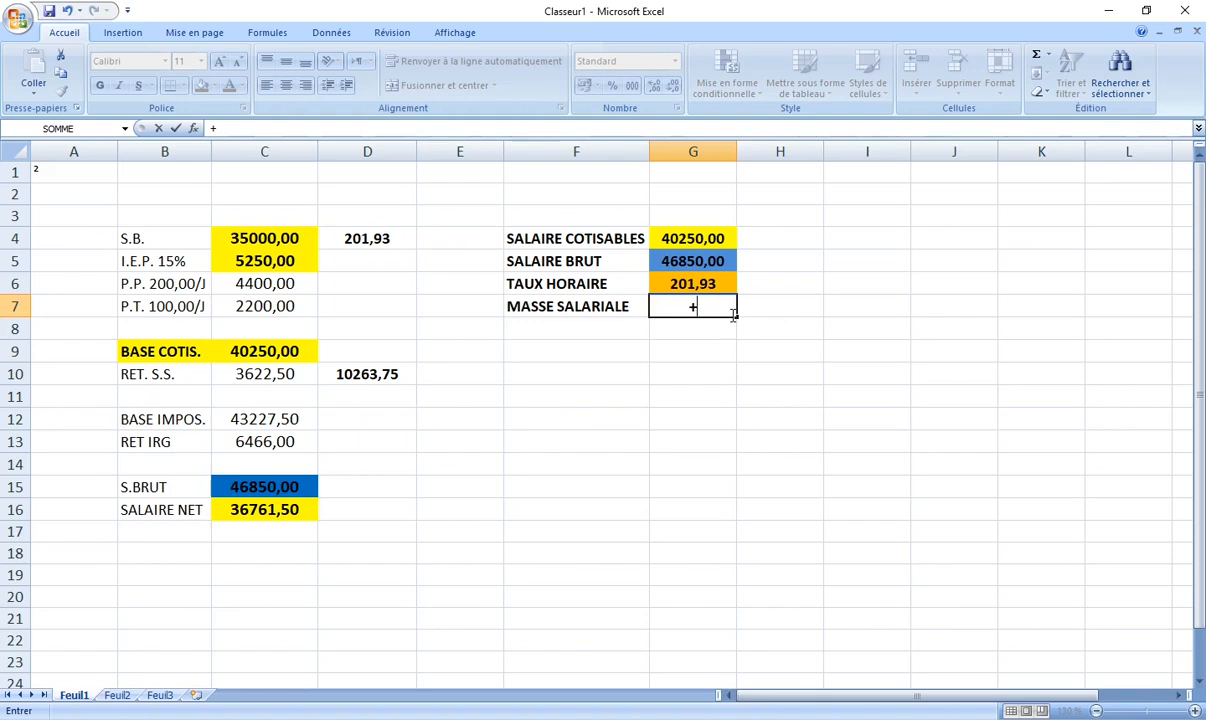
text(46850,0)
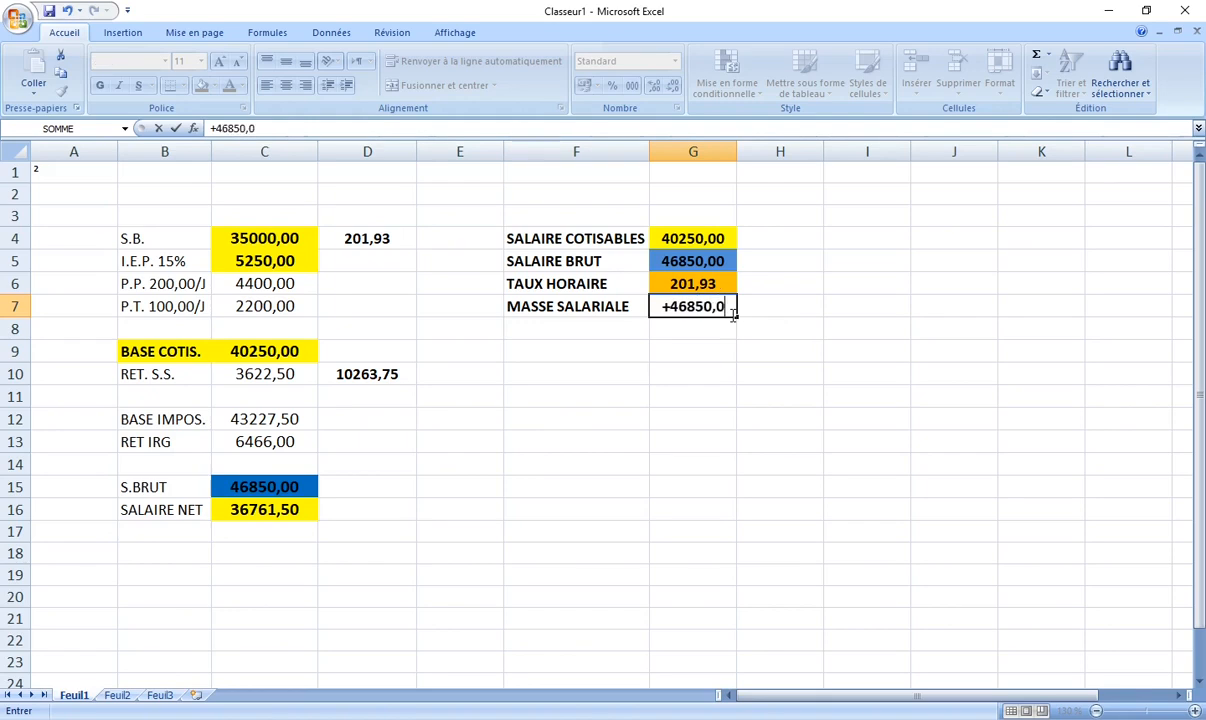
text(0+)
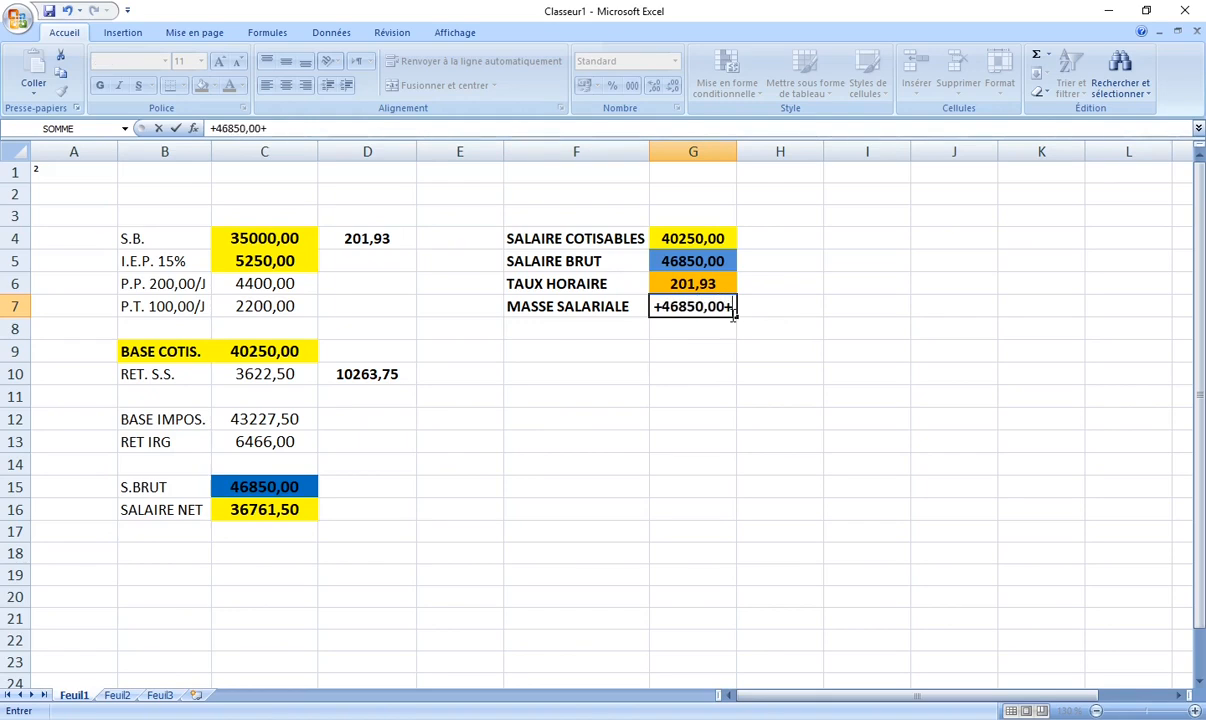
text(10263,)
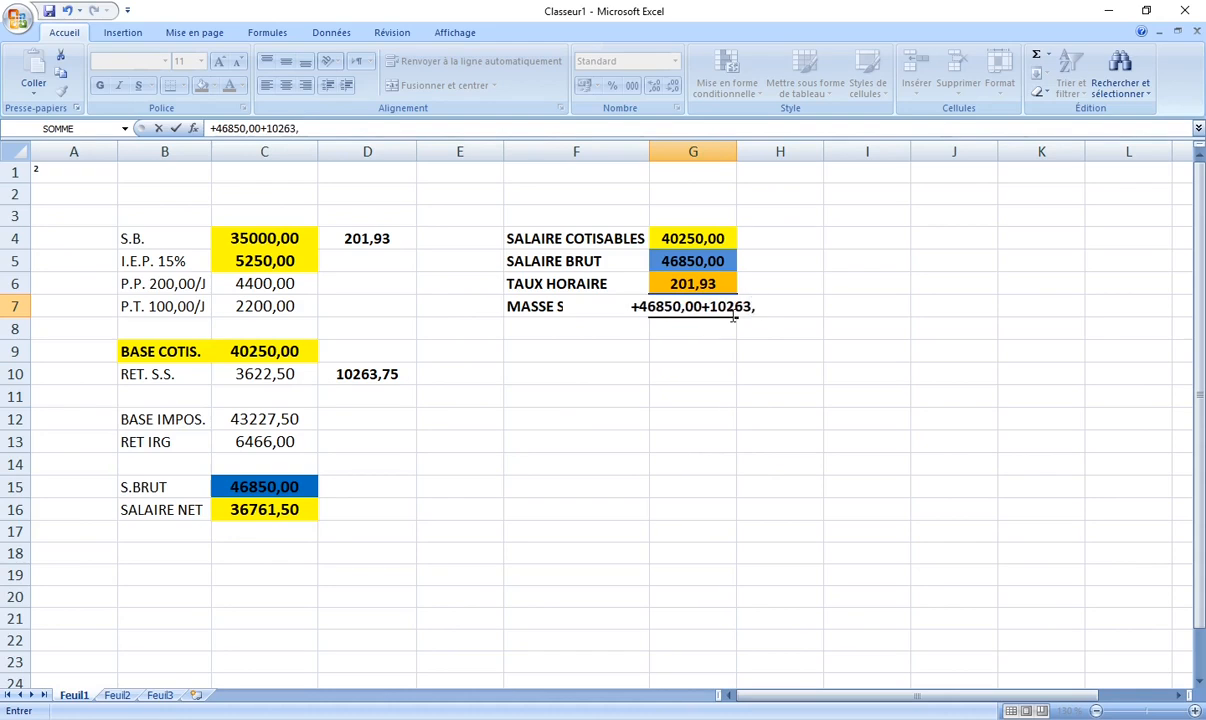
text(75)
key(Return)
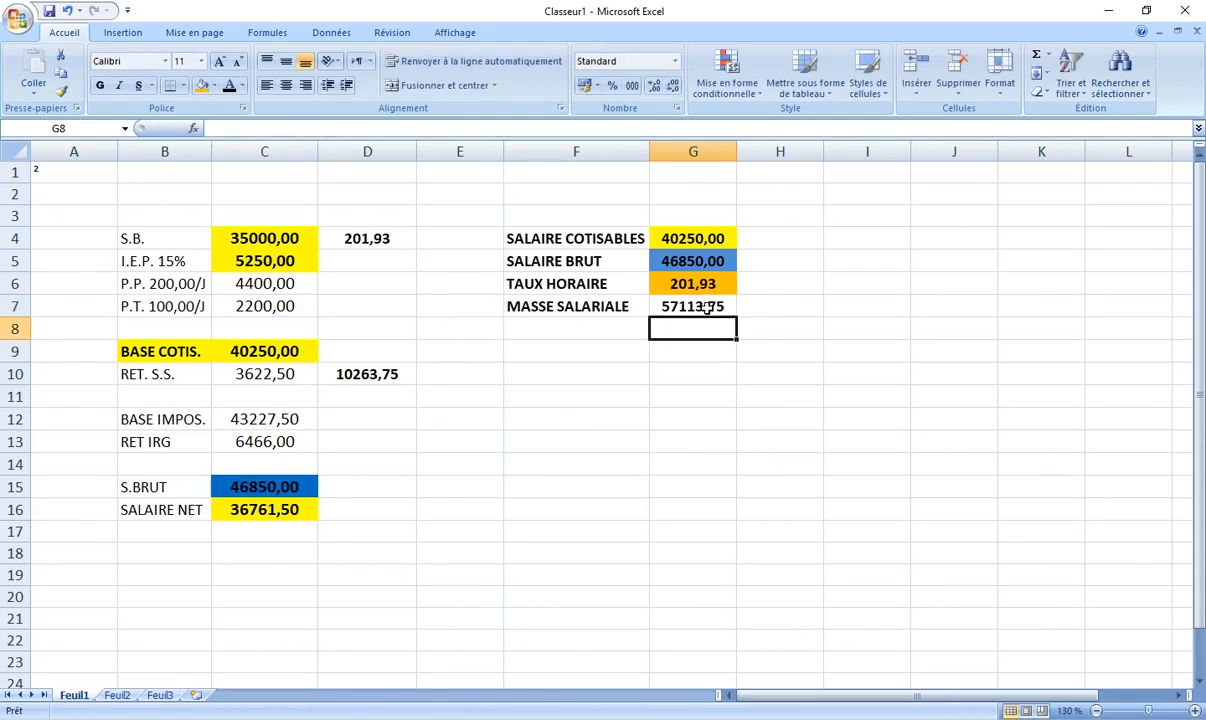
Fill the MASSE SALARIALE amount in cell G7 with the standard green colour
click(706, 309)
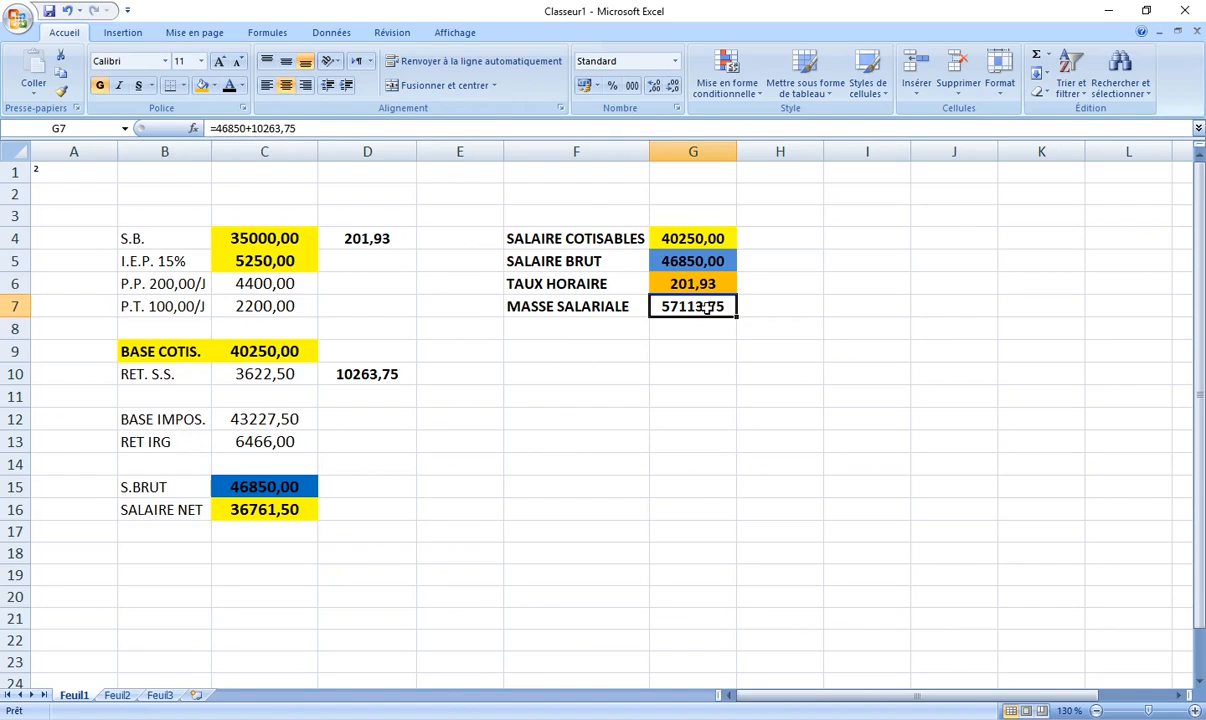
click(213, 88)
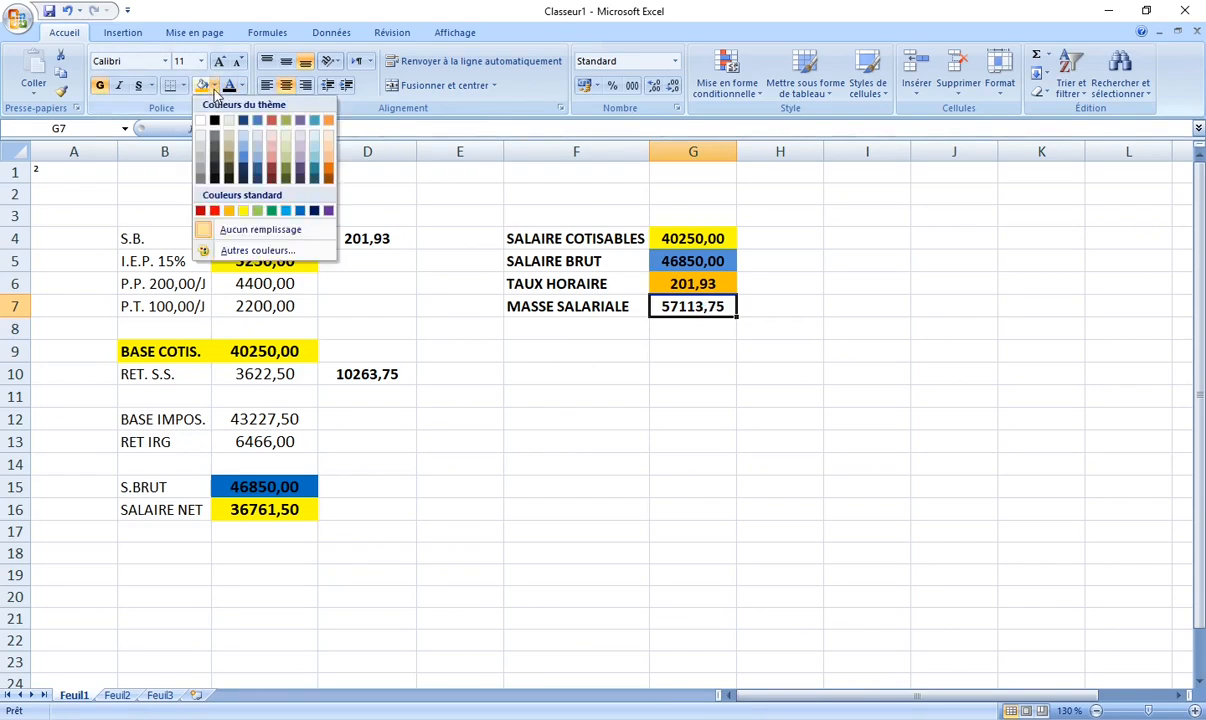
click(273, 211)
click(694, 331)
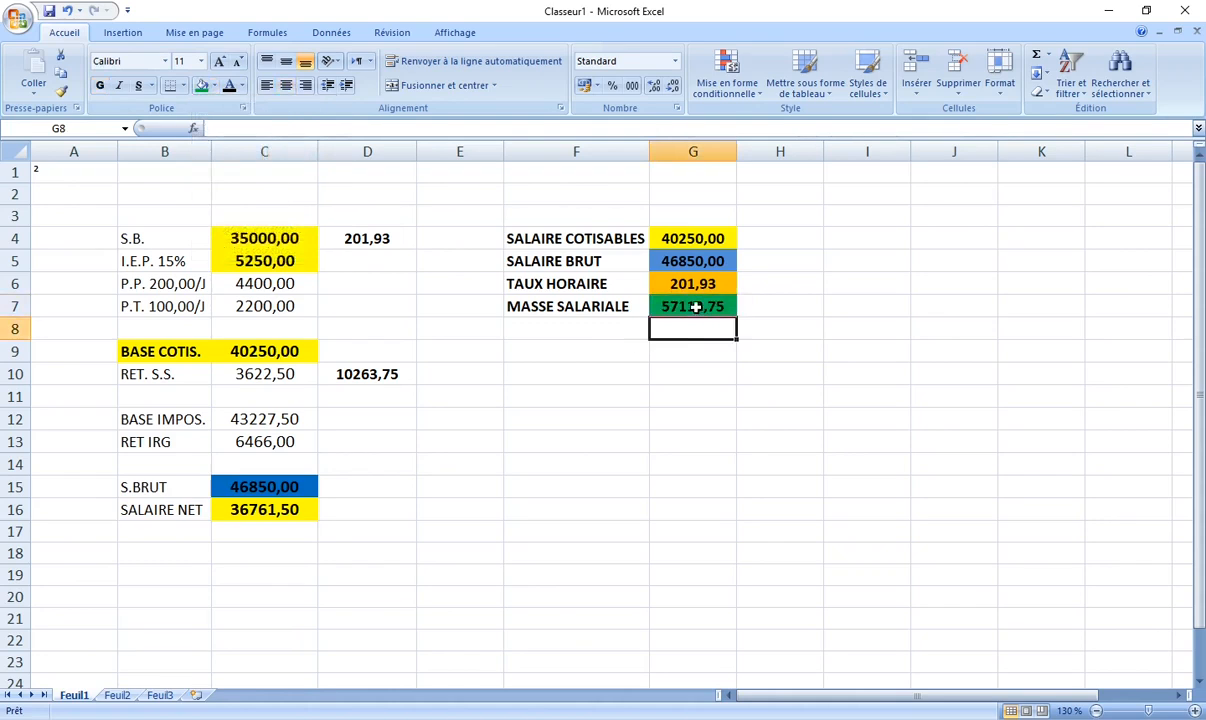
Review the MASSE SALARIALE formula in G7 against the social security amounts in C10 and D10
click(694, 306)
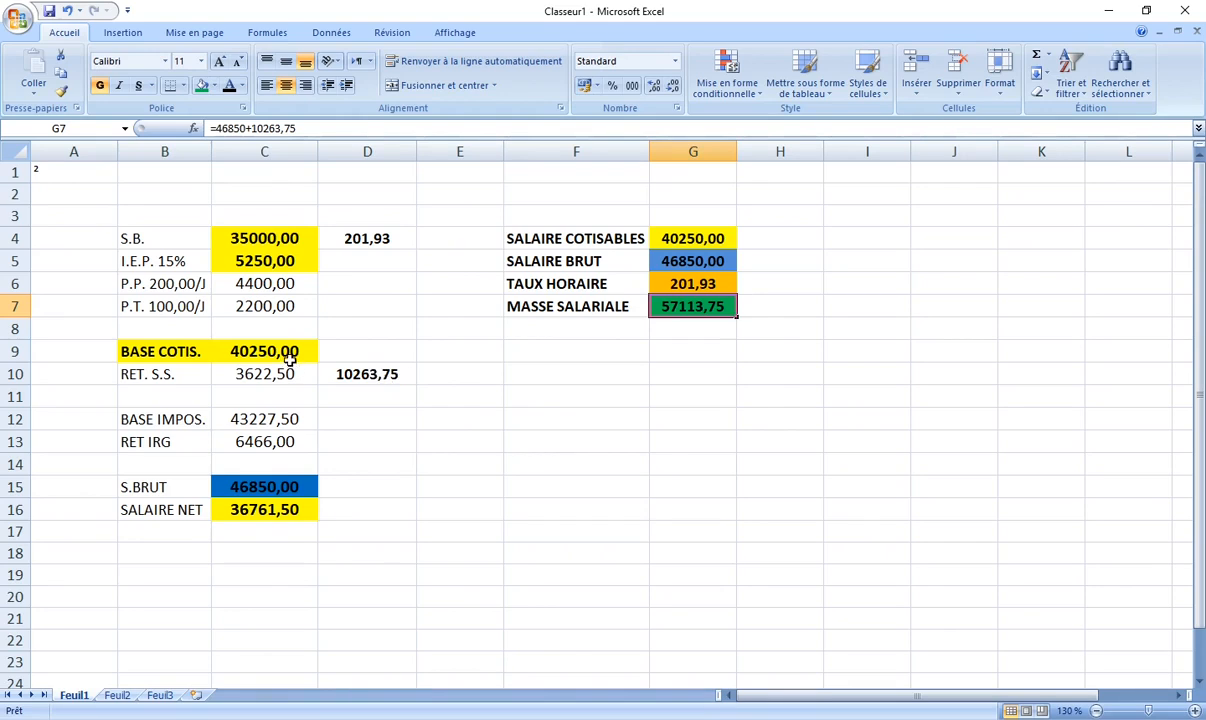
click(356, 375)
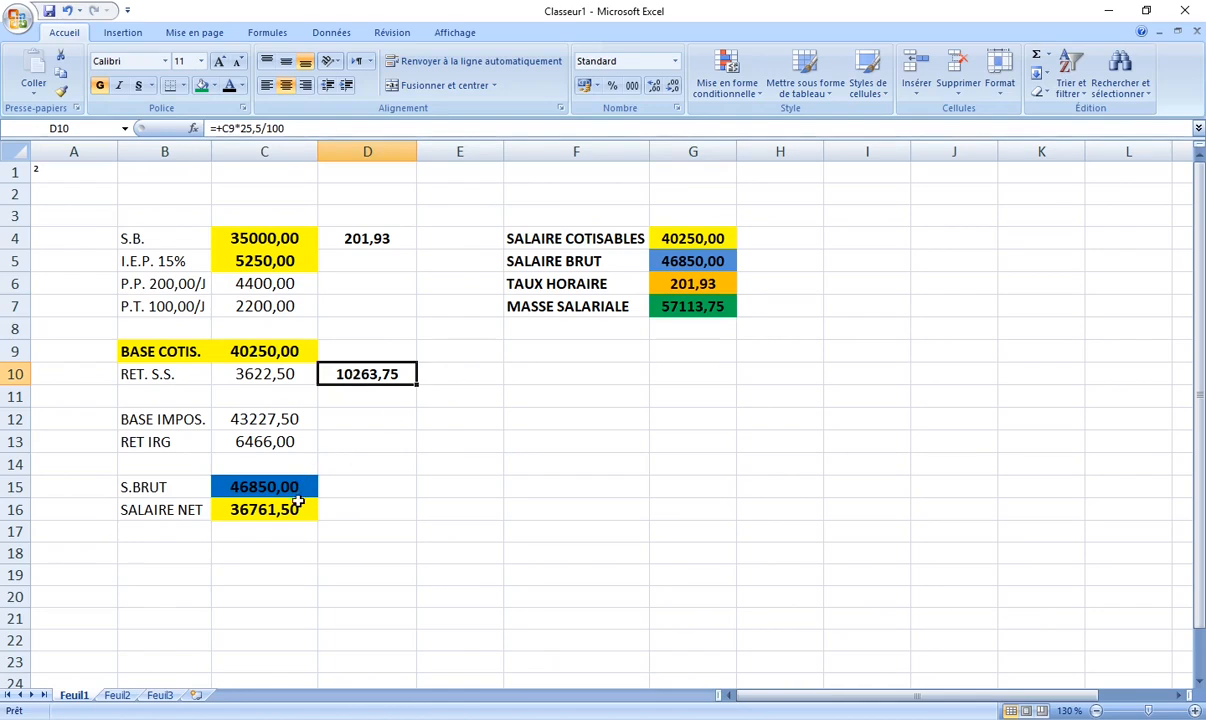
click(723, 307)
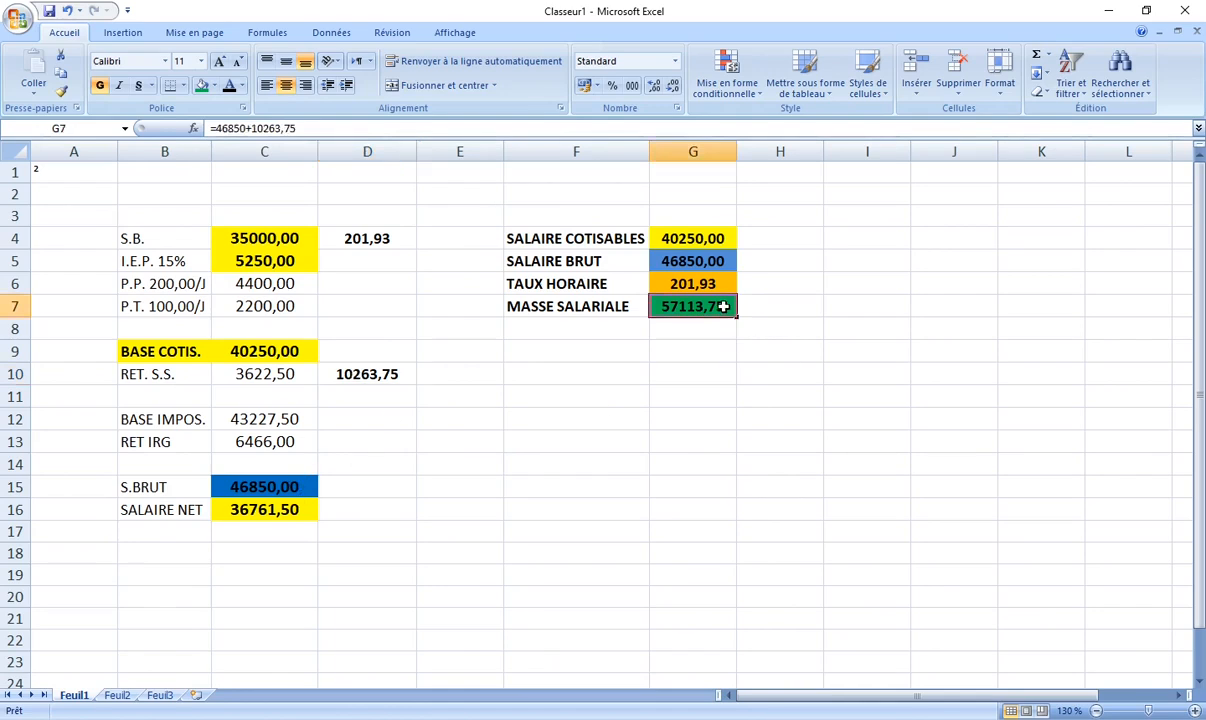
click(614, 306)
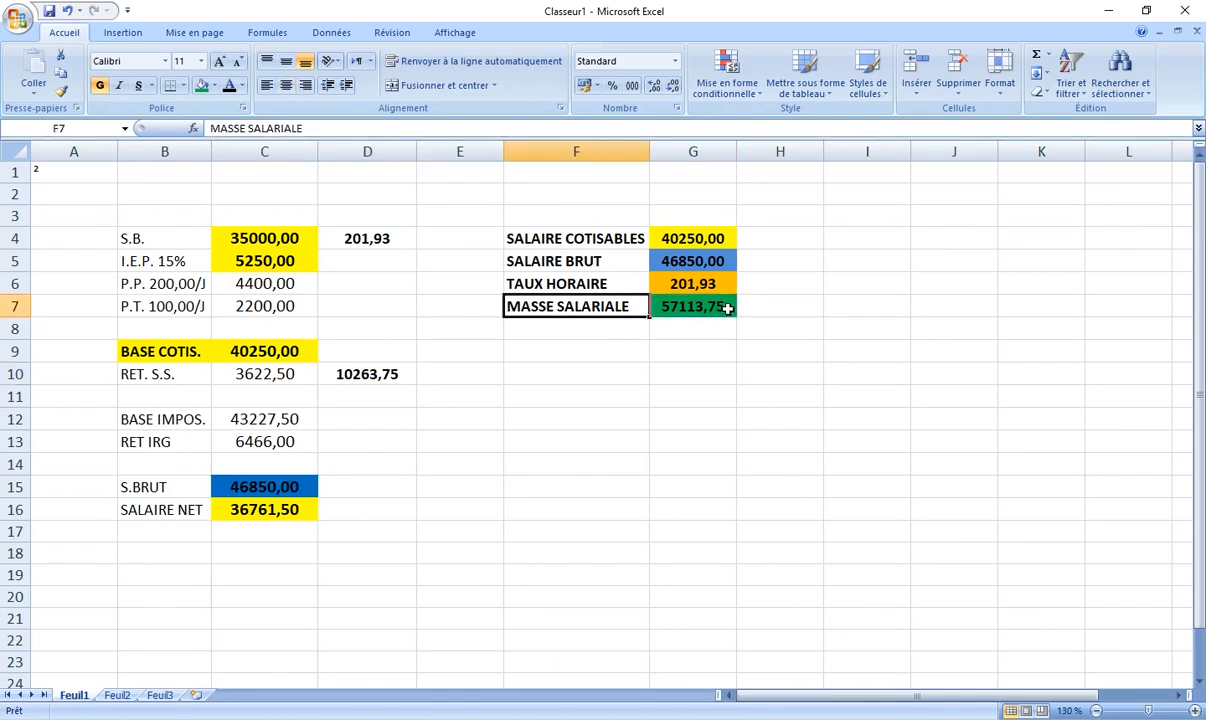
click(726, 310)
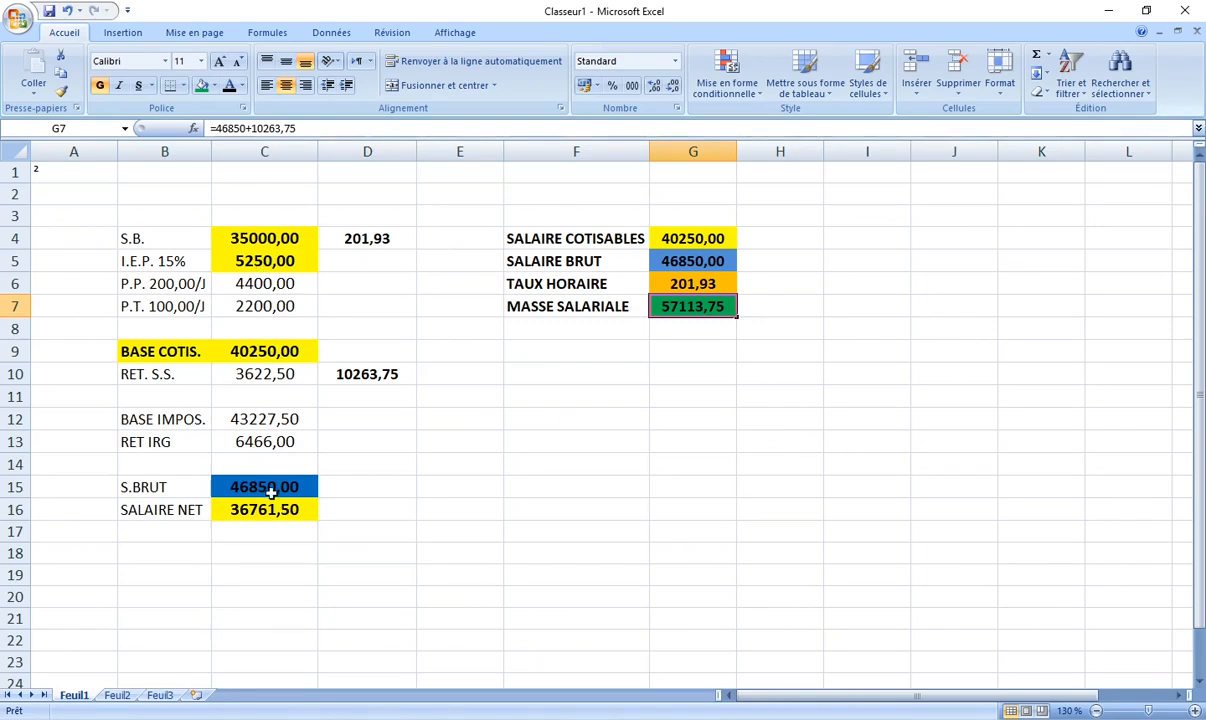
click(791, 305)
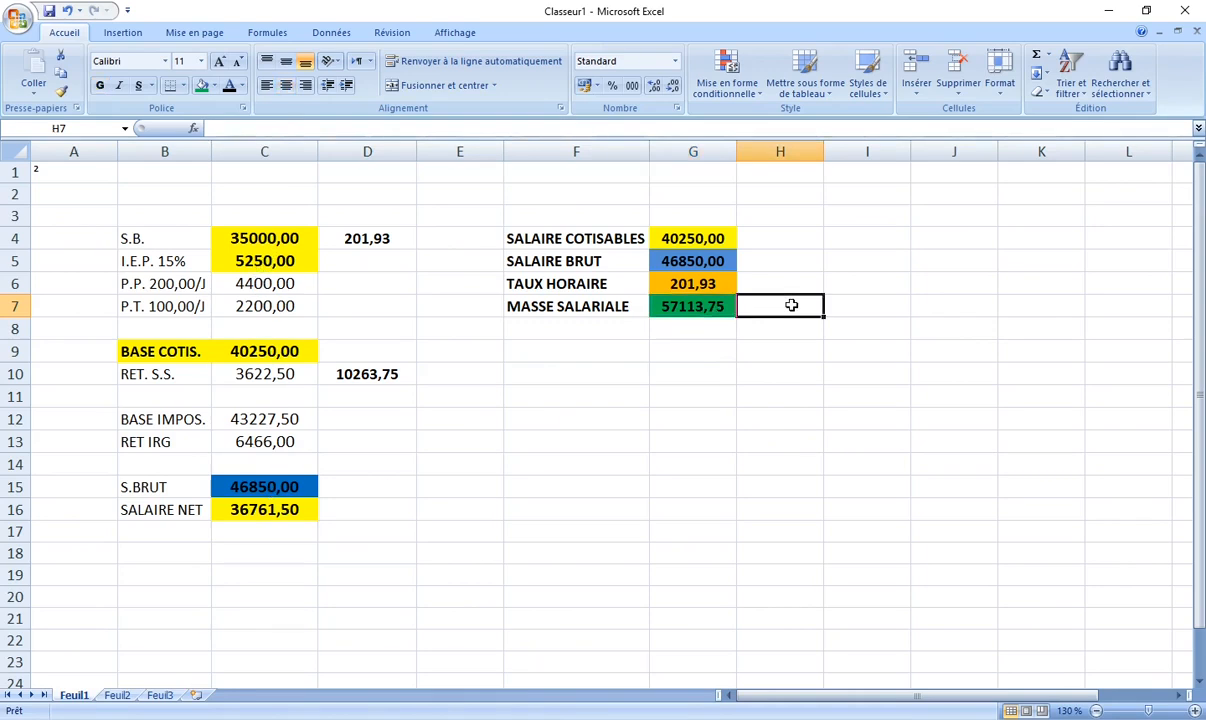
click(718, 307)
click(684, 372)
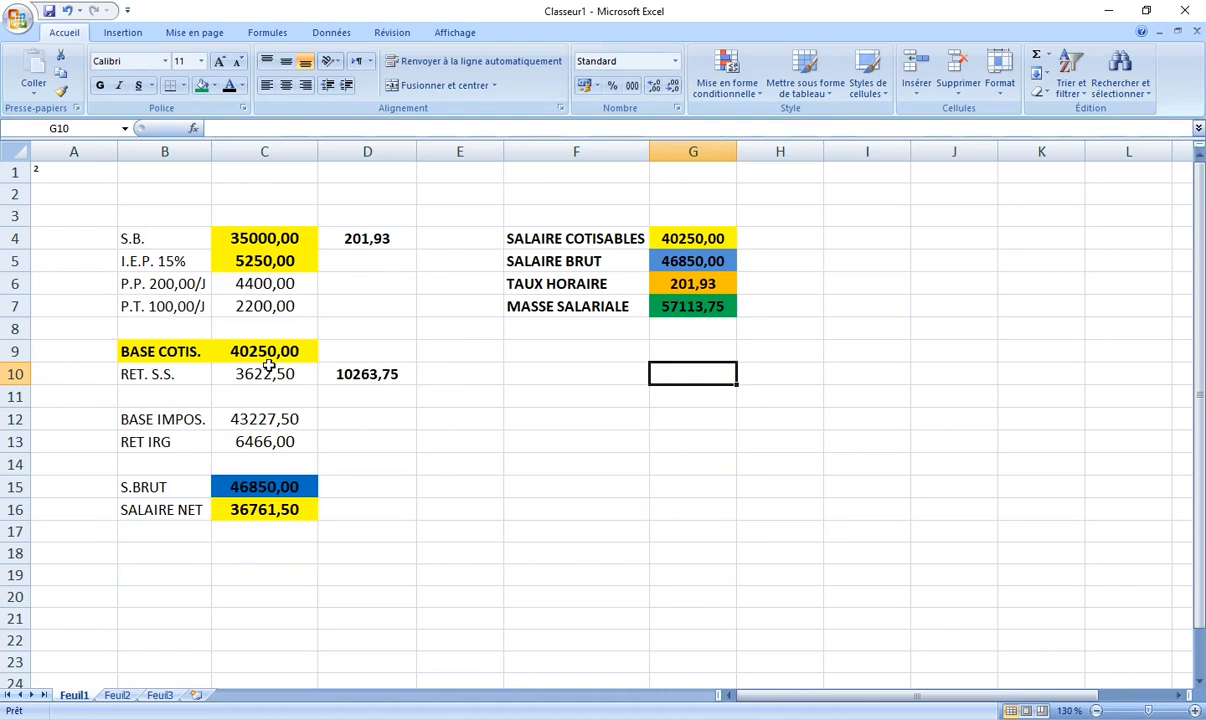
click(368, 372)
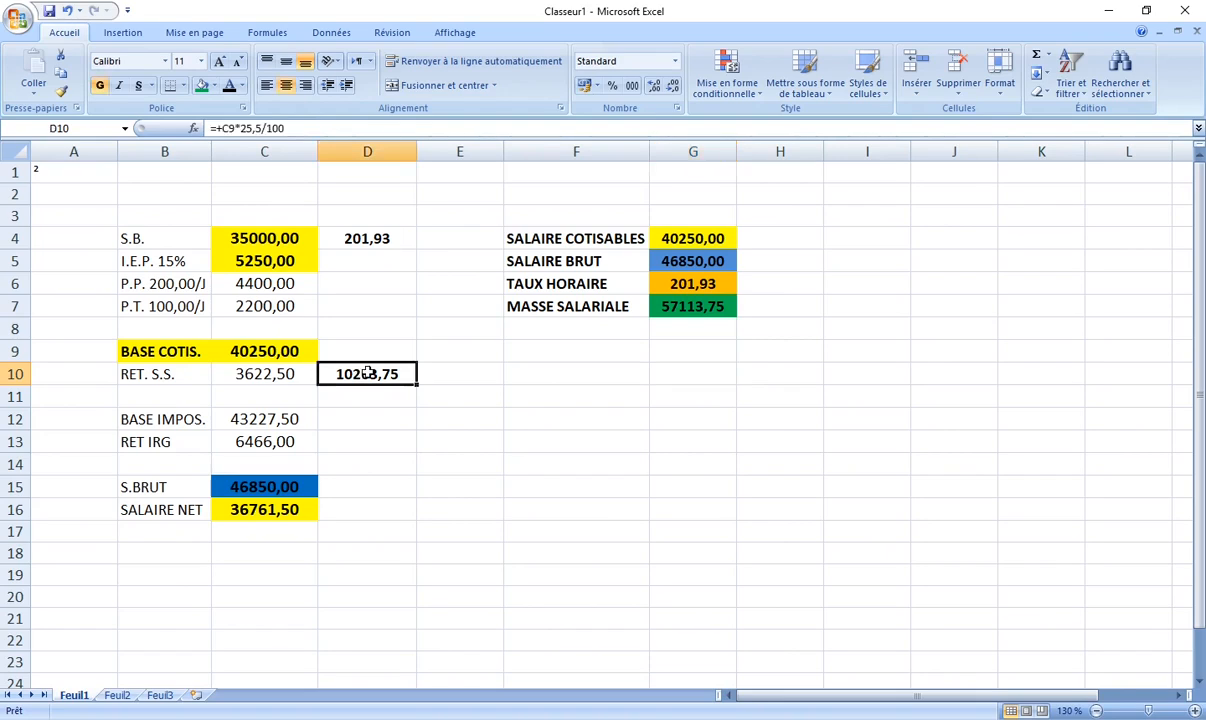
click(262, 374)
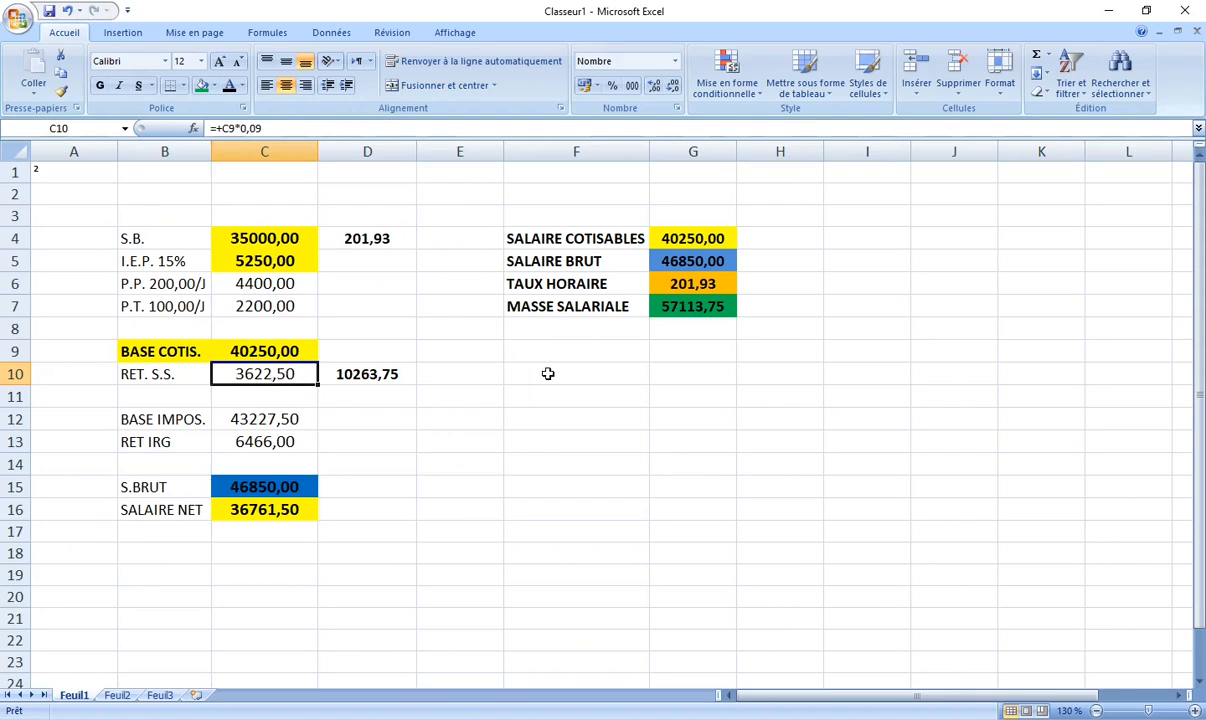
click(681, 304)
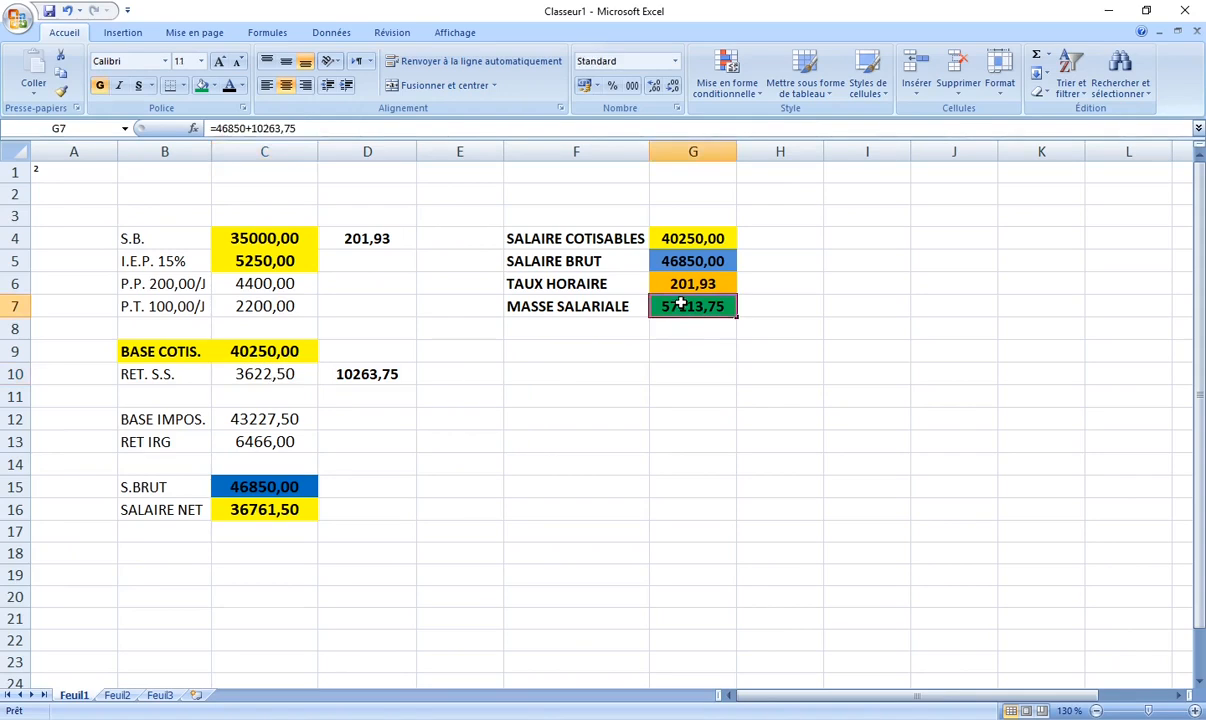
click(365, 386)
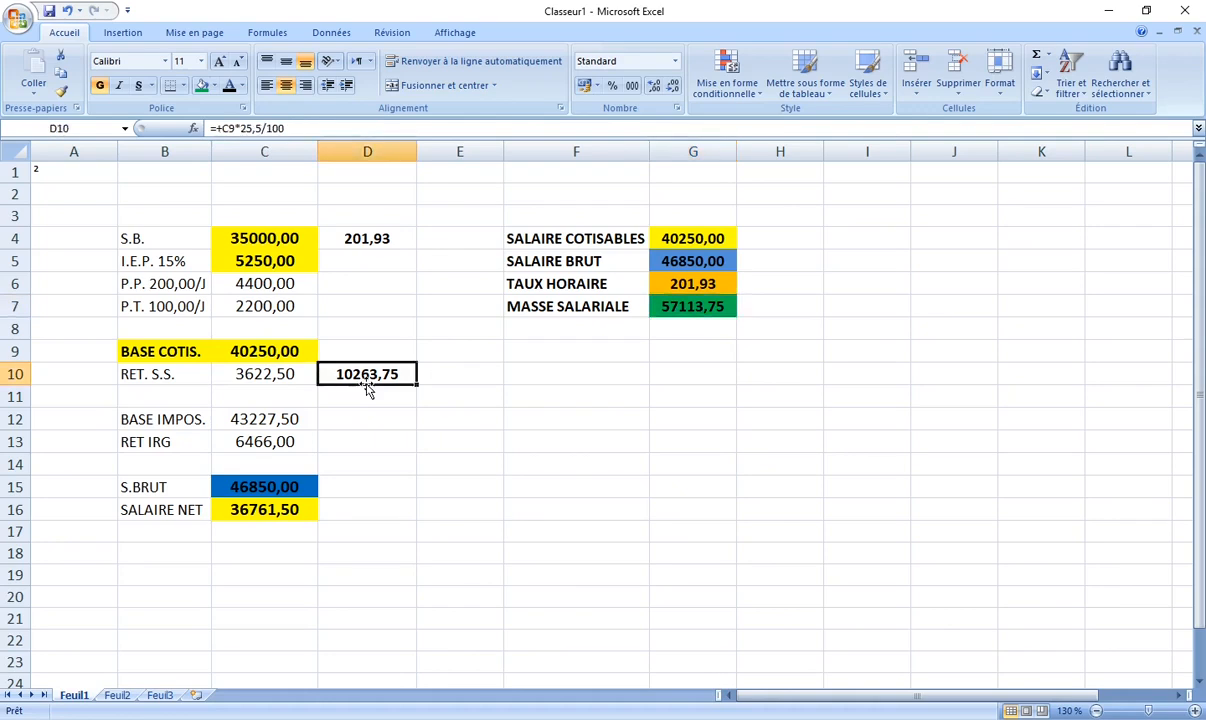
click(781, 372)
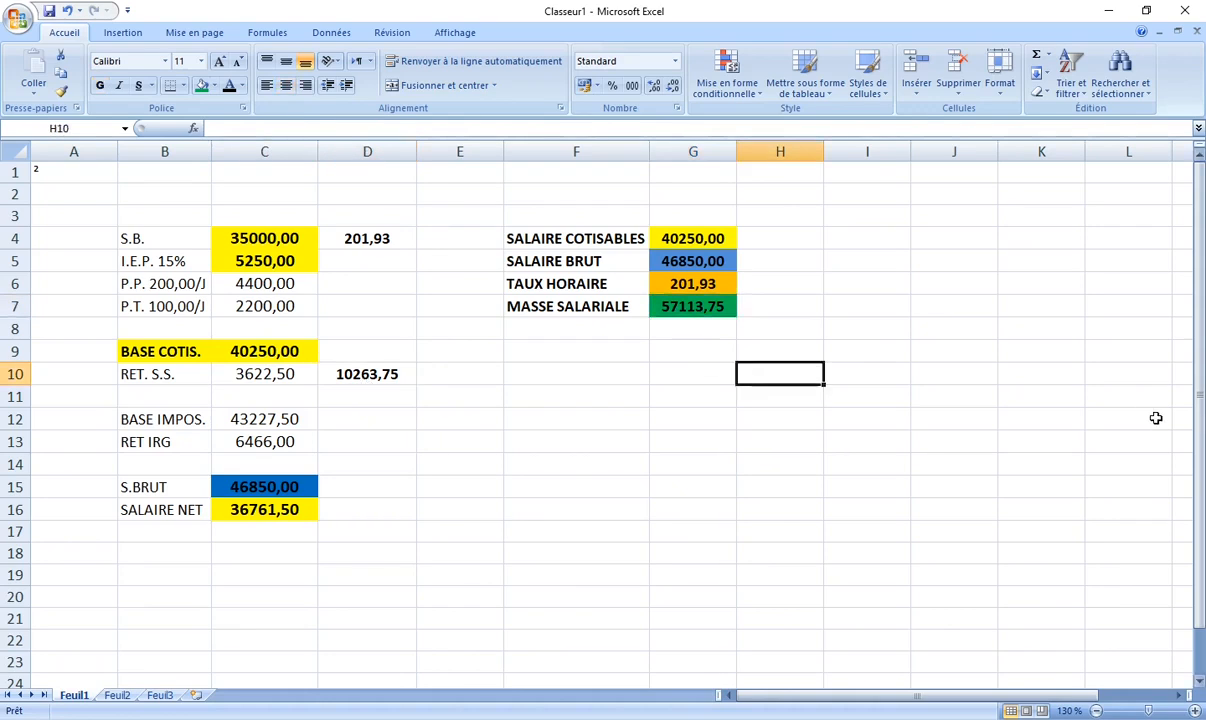
Enter the contributory base 40250,00 in cell F10
click(539, 378)
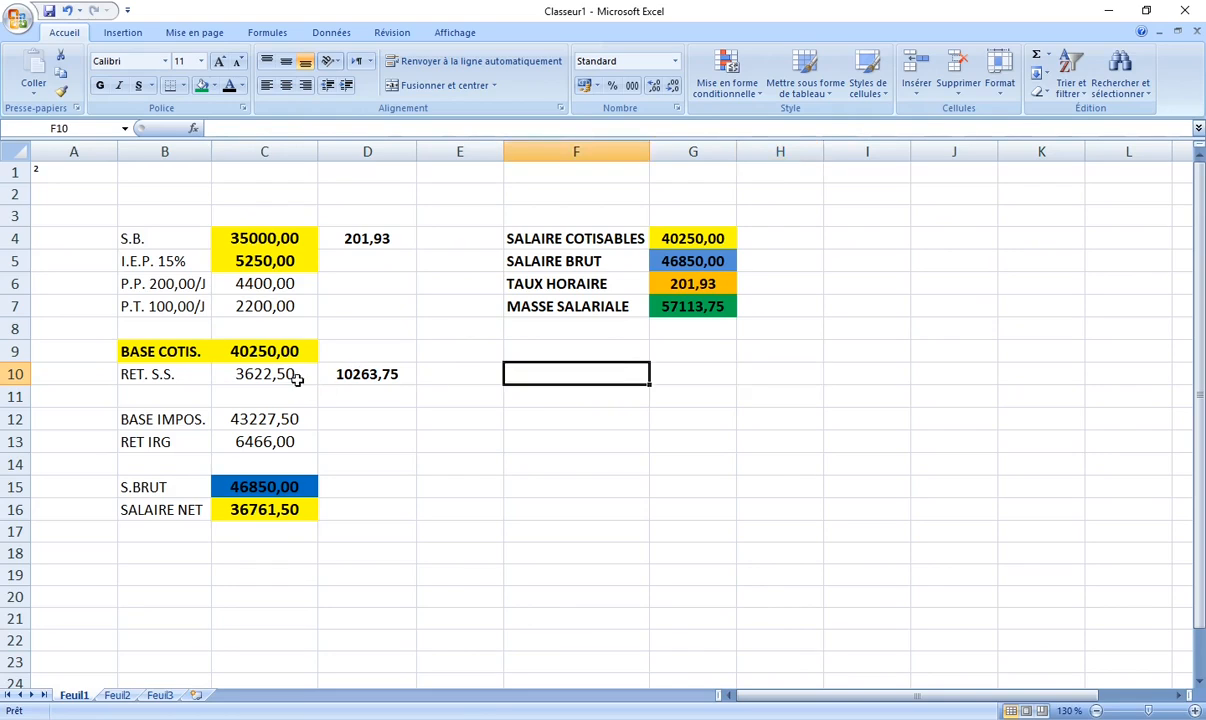
click(270, 353)
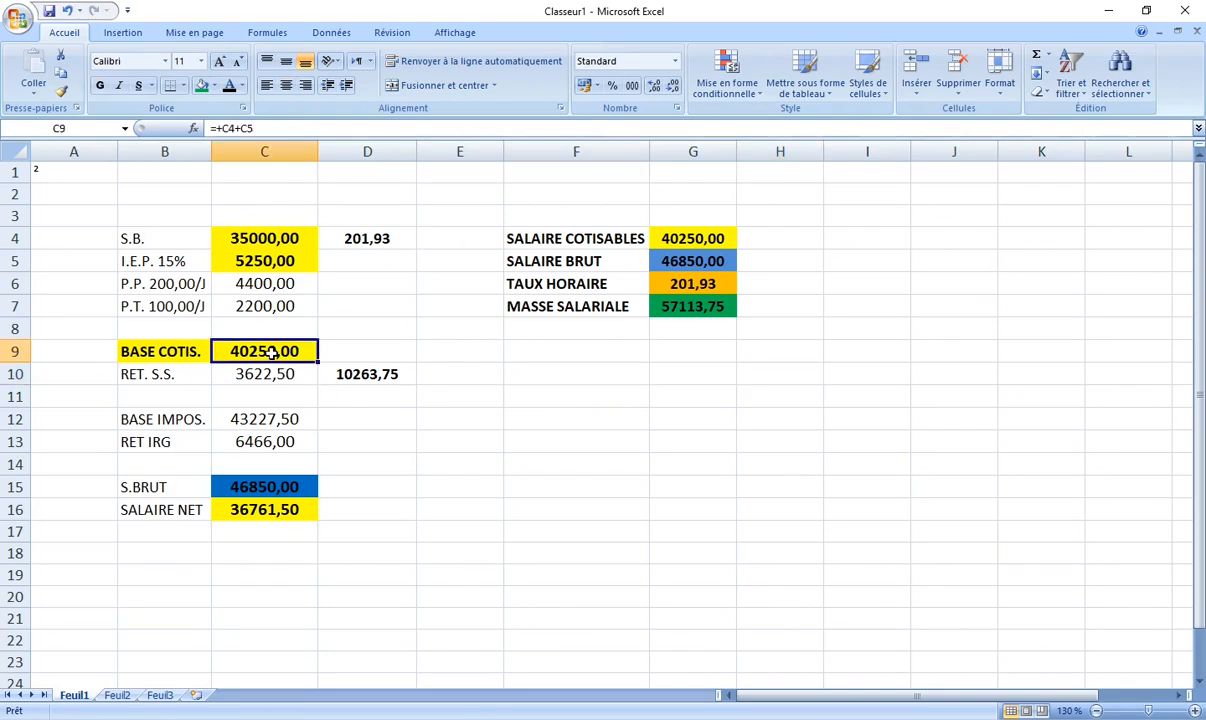
click(547, 379)
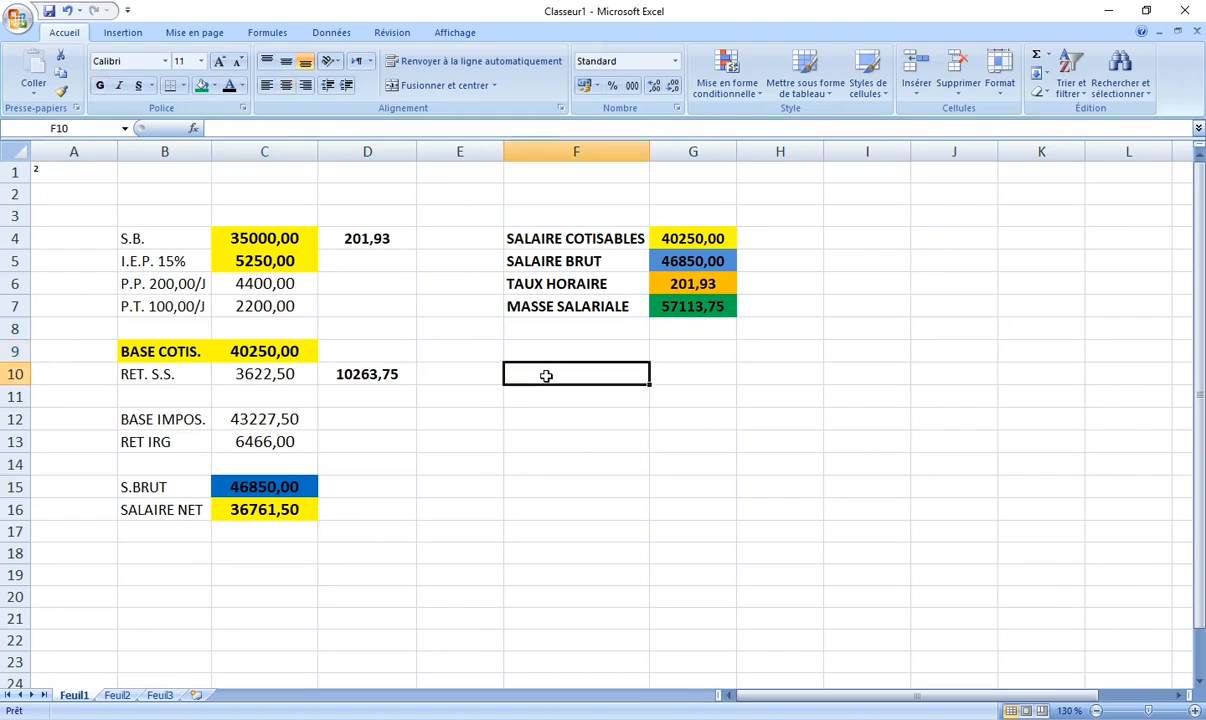
text(+4)
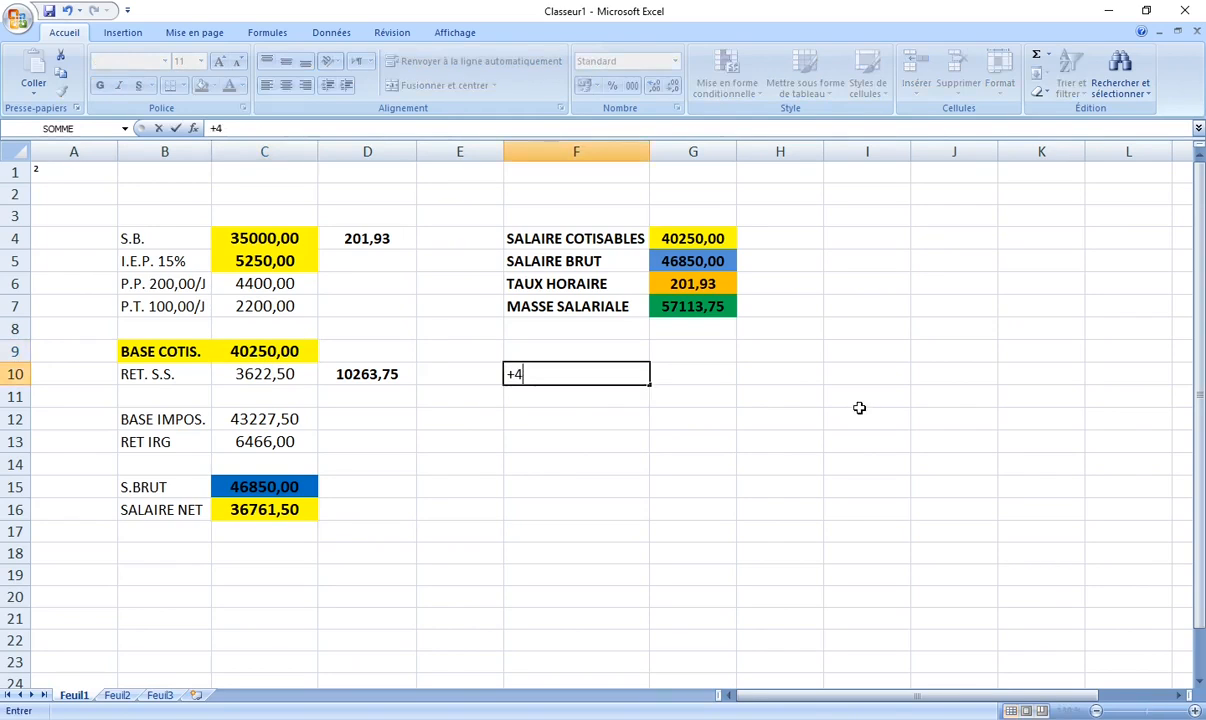
text(0250,00)
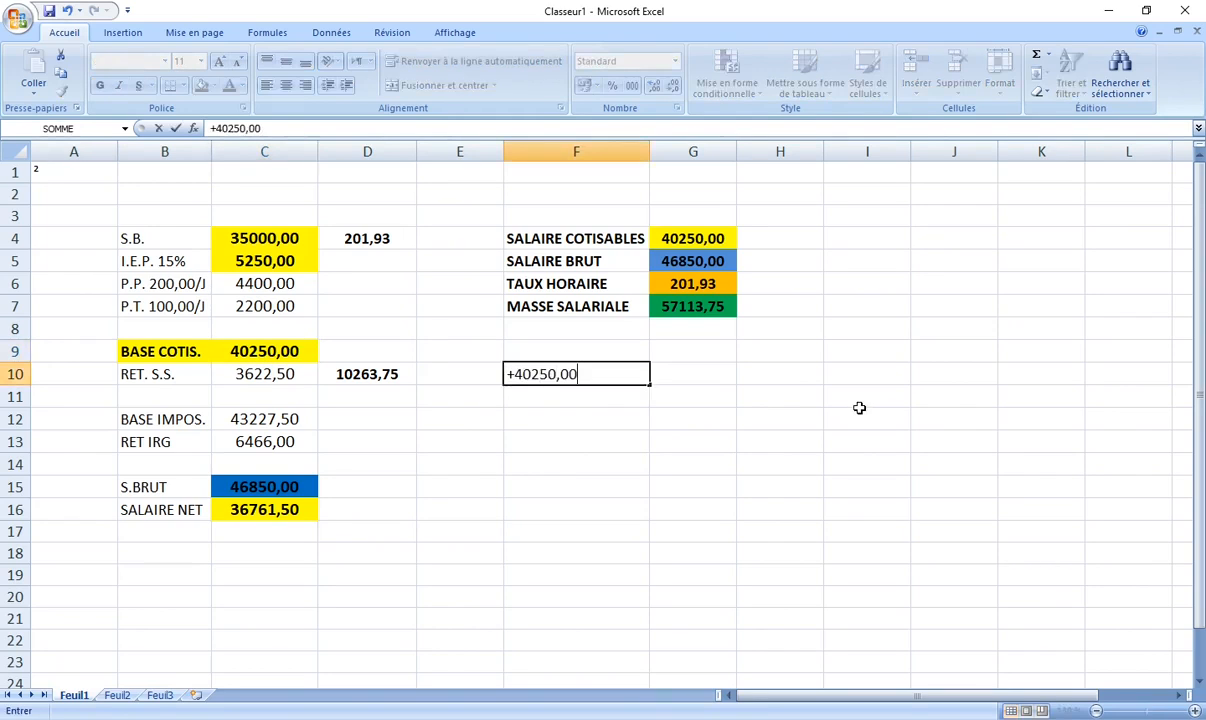
key(Tab)
key(shift+Tab)
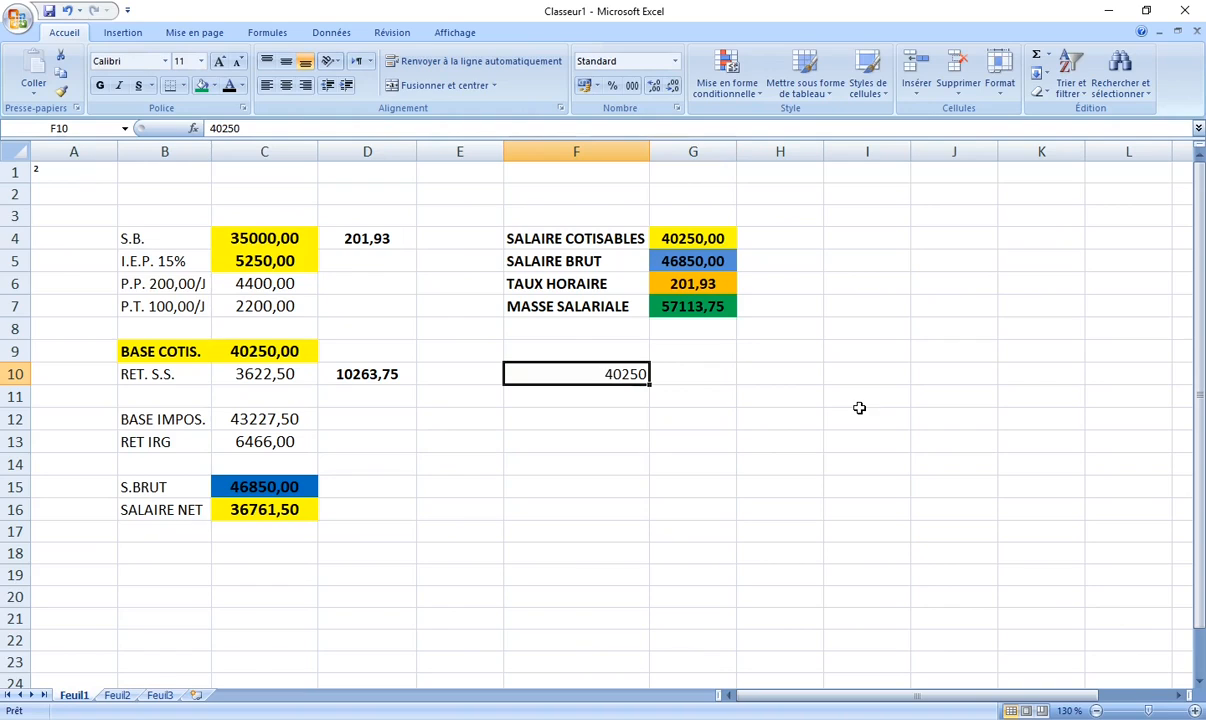
Show the amount in cell F10 with two decimal places and centre it
click(655, 87)
click(655, 87)
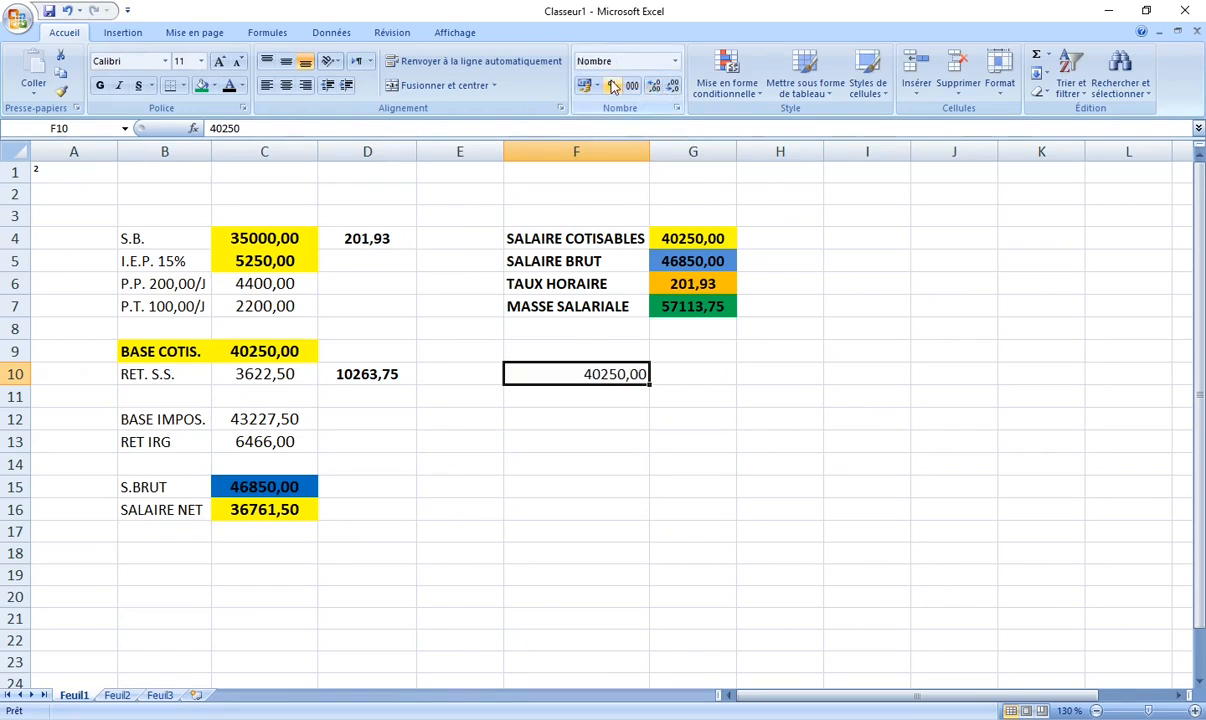
click(287, 86)
Enter the formula +F10*34,50/100 in cell G10 to calculate 34,50% of the contributory base
click(705, 374)
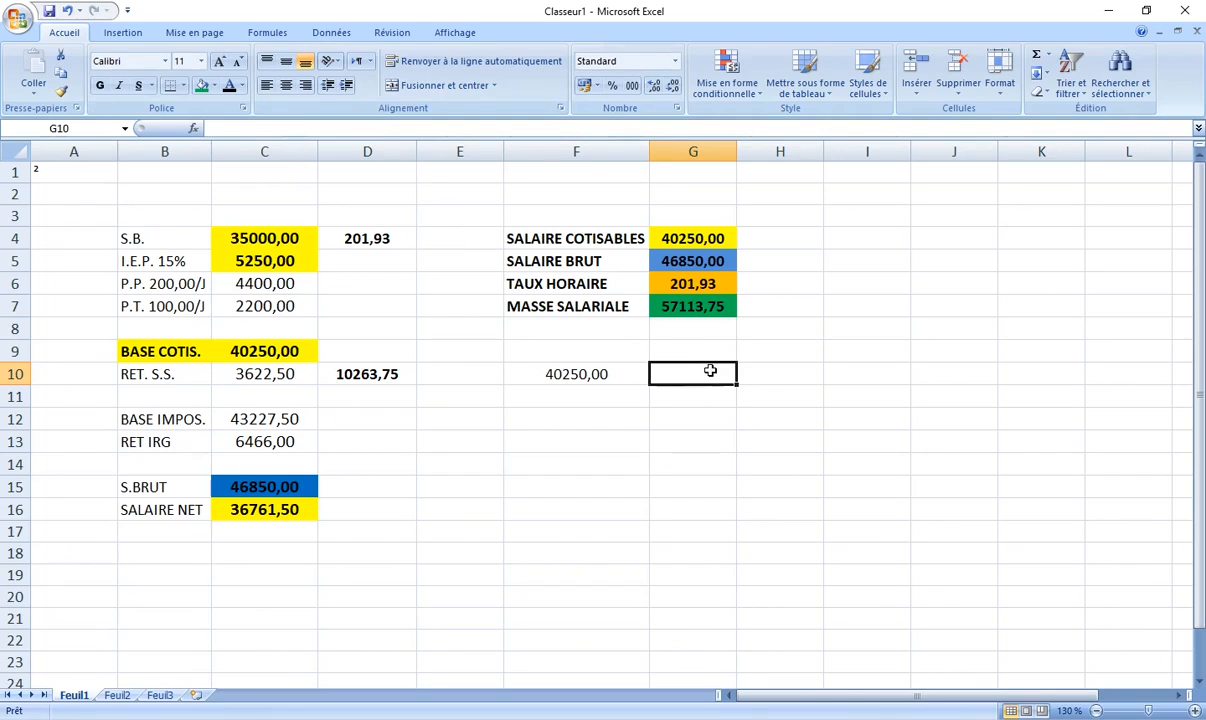
text(+)
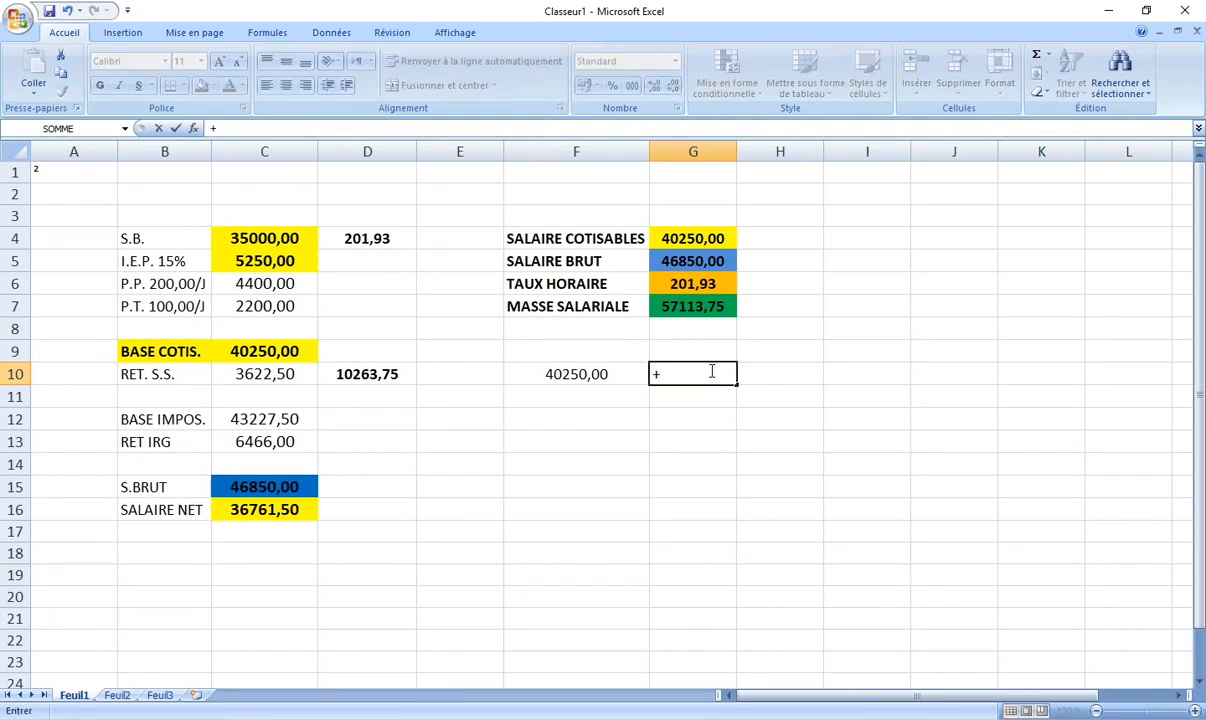
text(F)
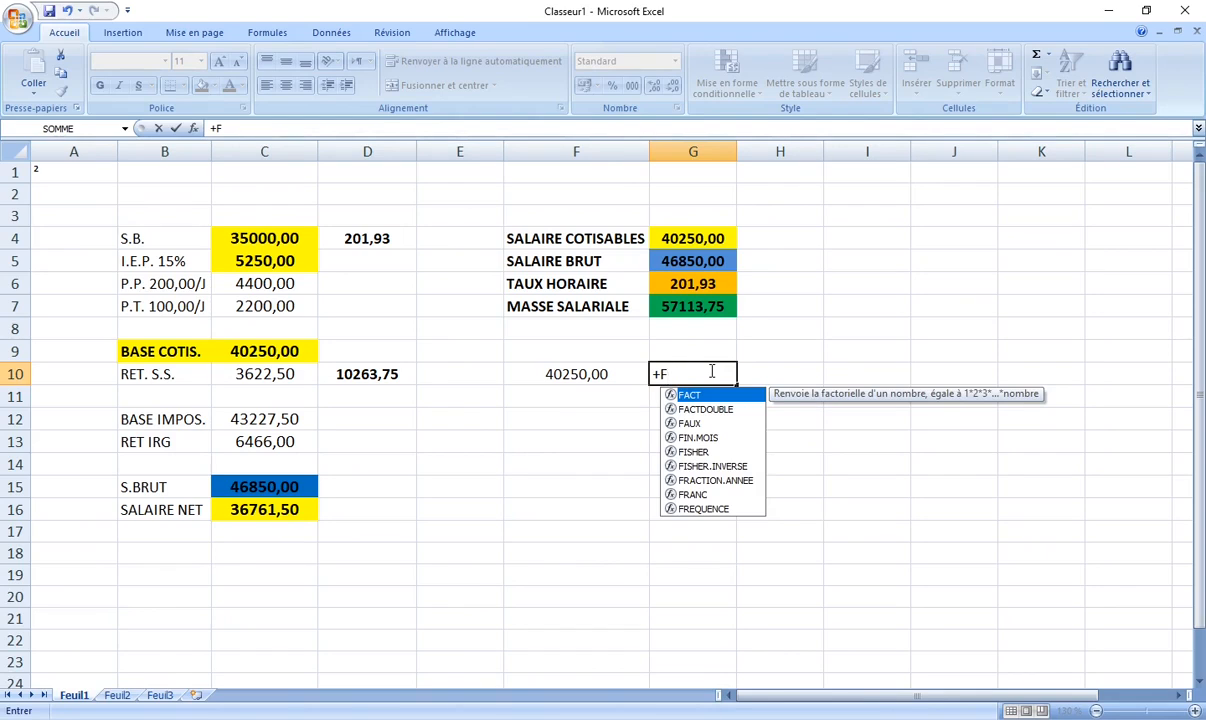
text(10)
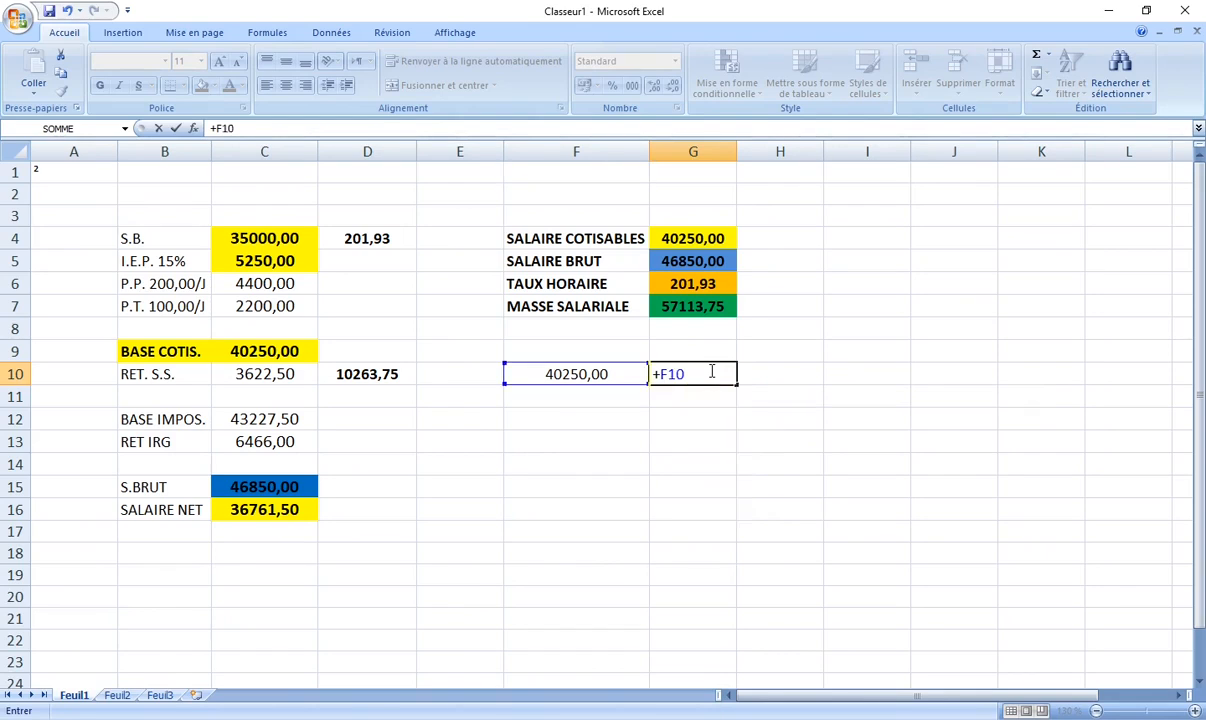
text(*34,50/1)
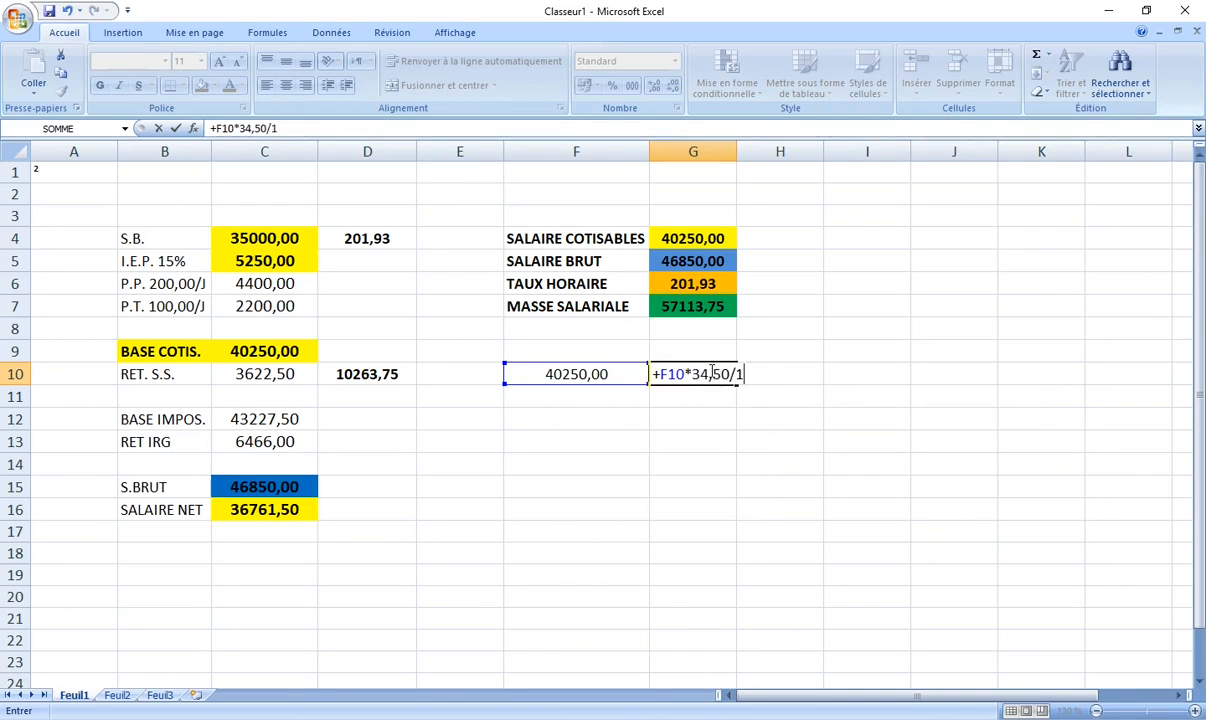
text(00)
key(Return)
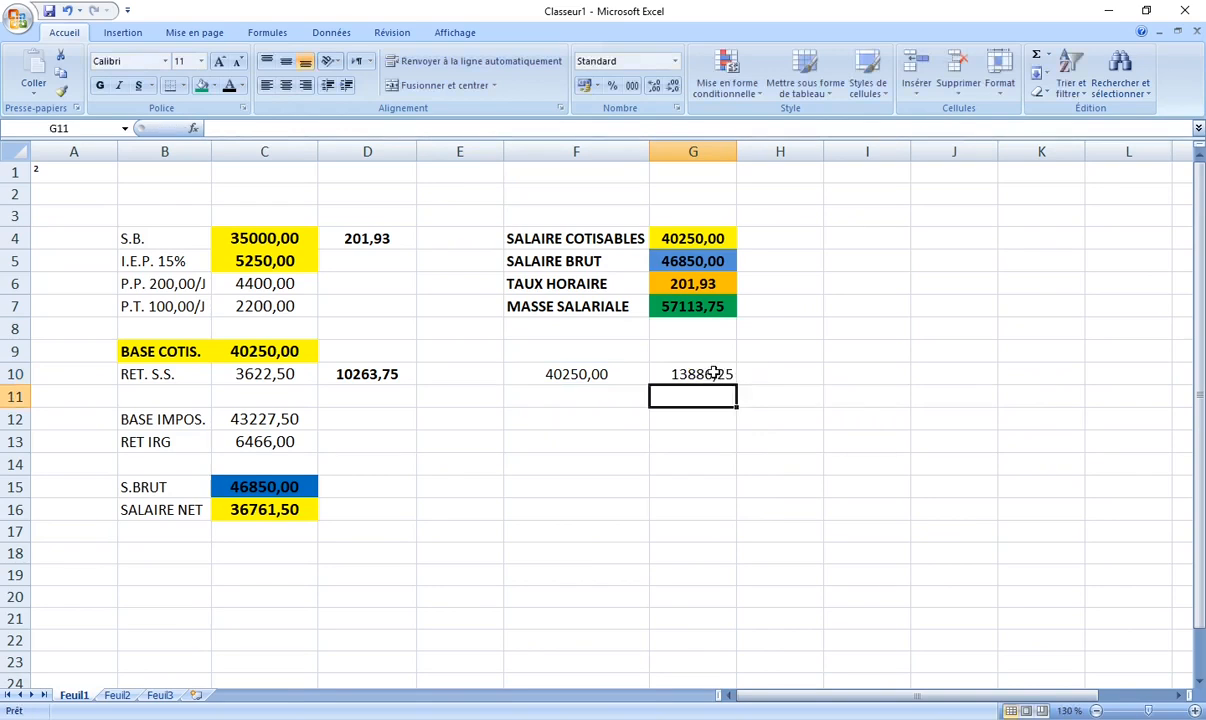
Centre the amount in cell G10 and make it bold
click(714, 373)
click(286, 85)
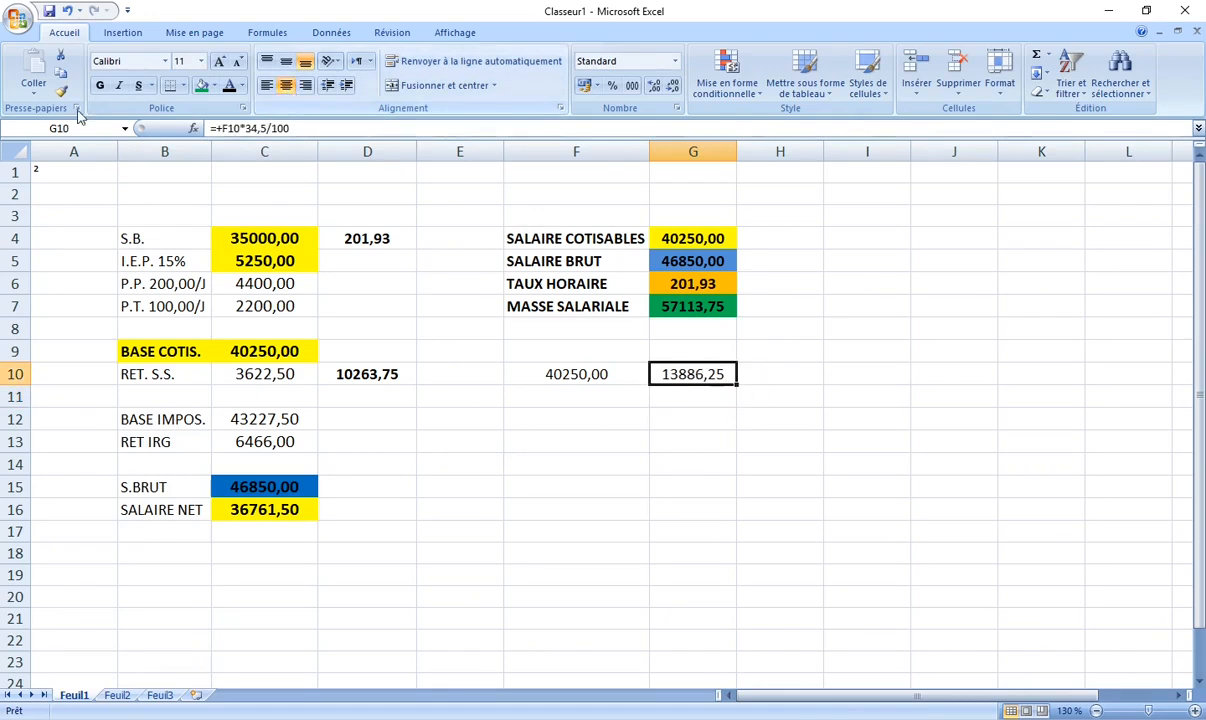
click(99, 85)
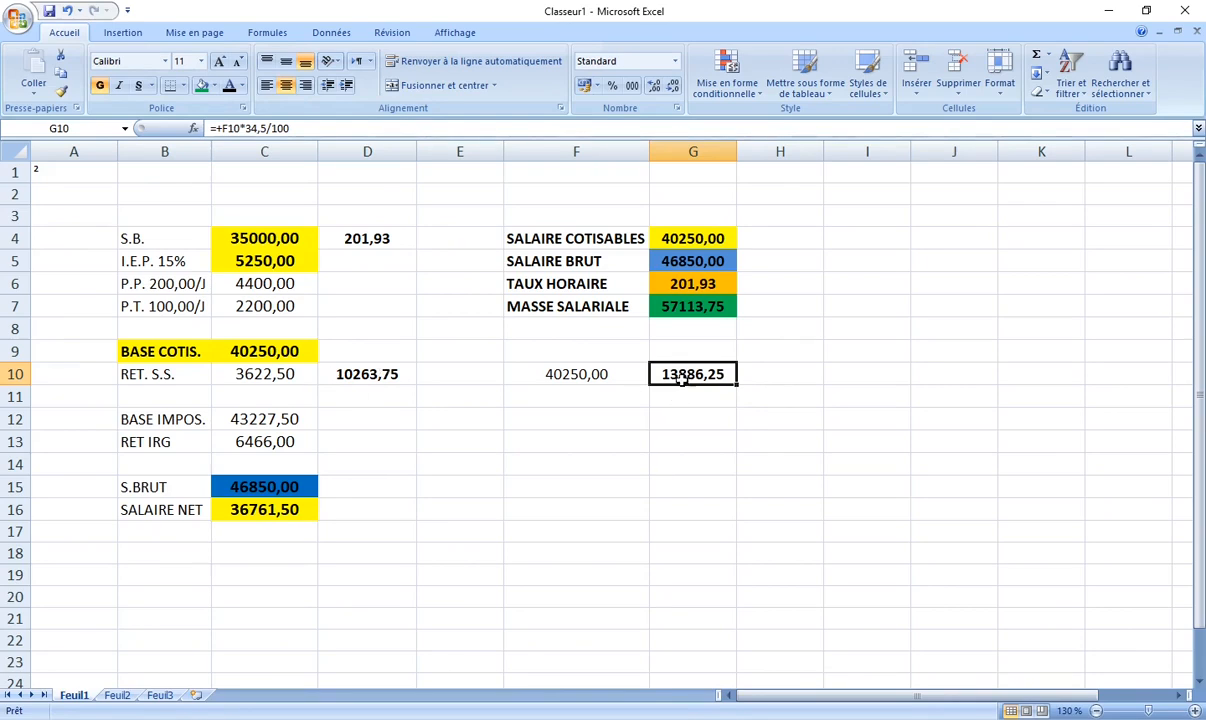
Compare the sum of the contributions in C10 and D10 with G10, and review the base in C9 and gross salary in C15
click(380, 376)
click(283, 374)
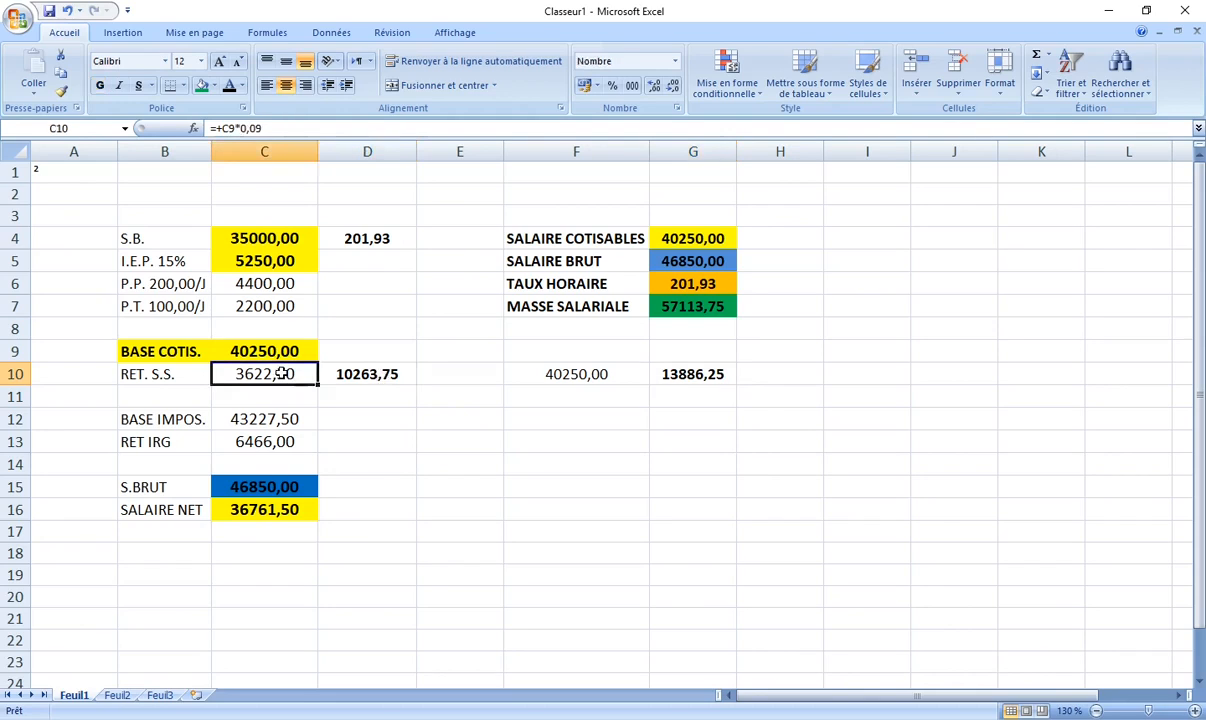
click(342, 373)
drag(296, 374, 352, 382)
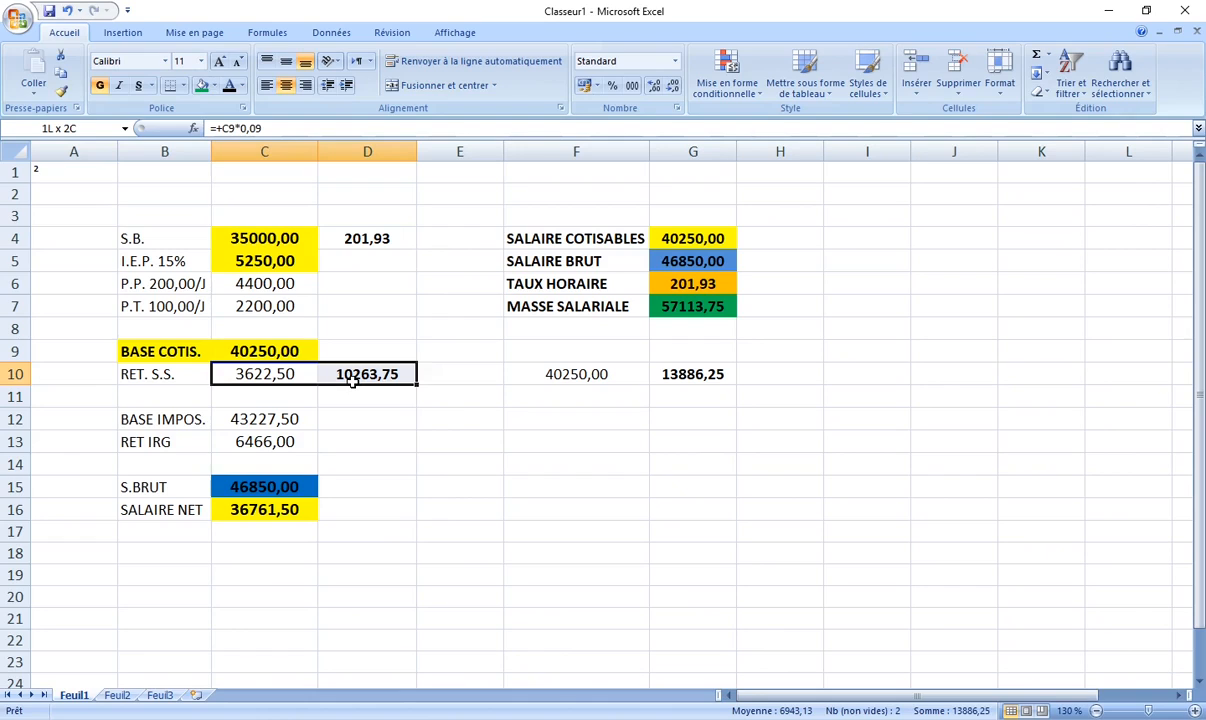
drag(352, 382, 326, 385)
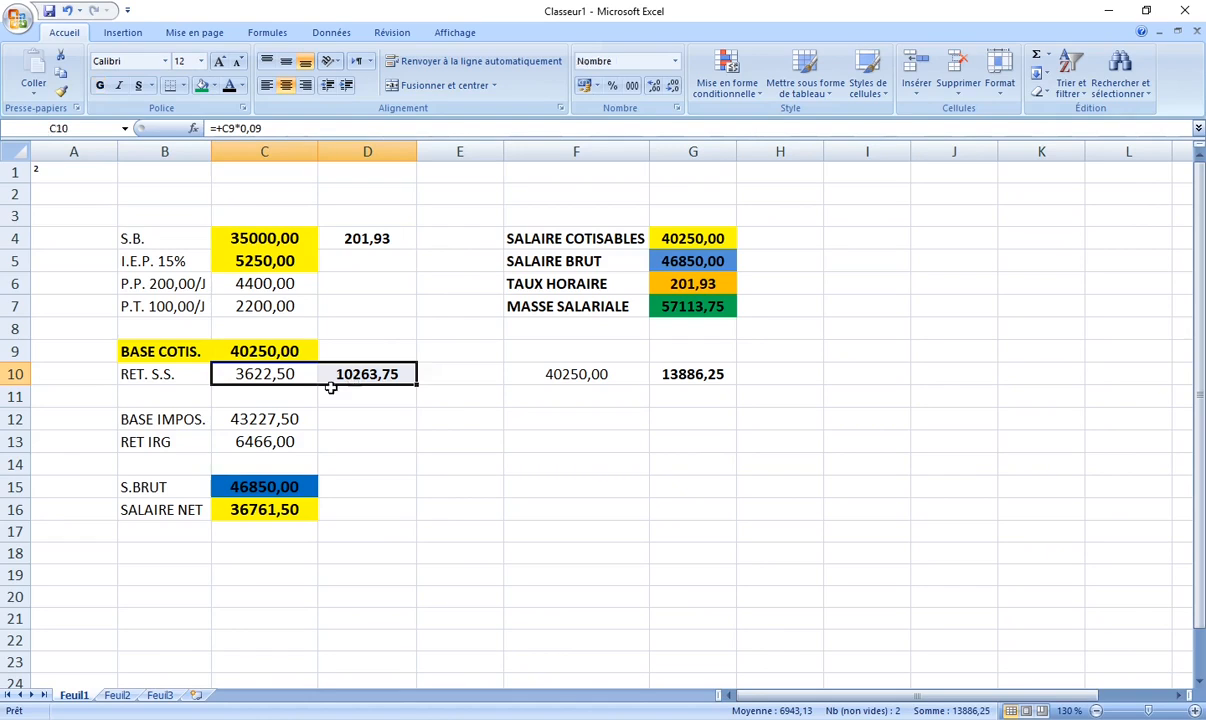
click(258, 351)
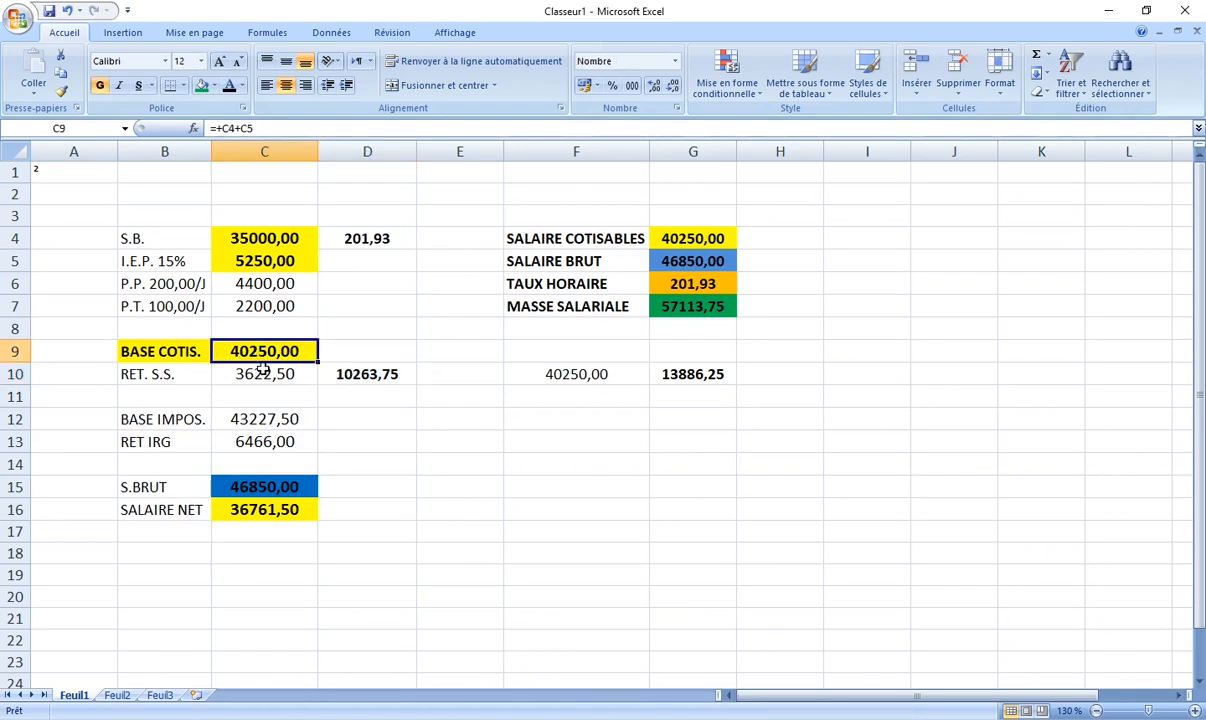
click(263, 370)
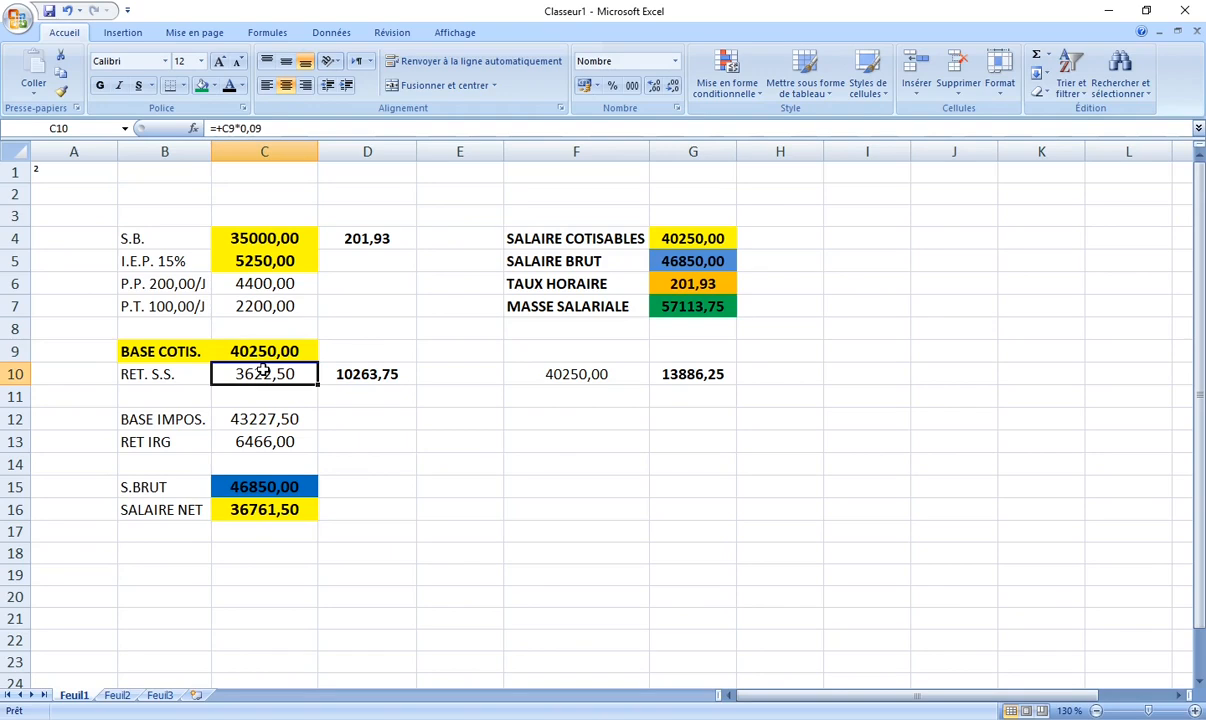
click(677, 373)
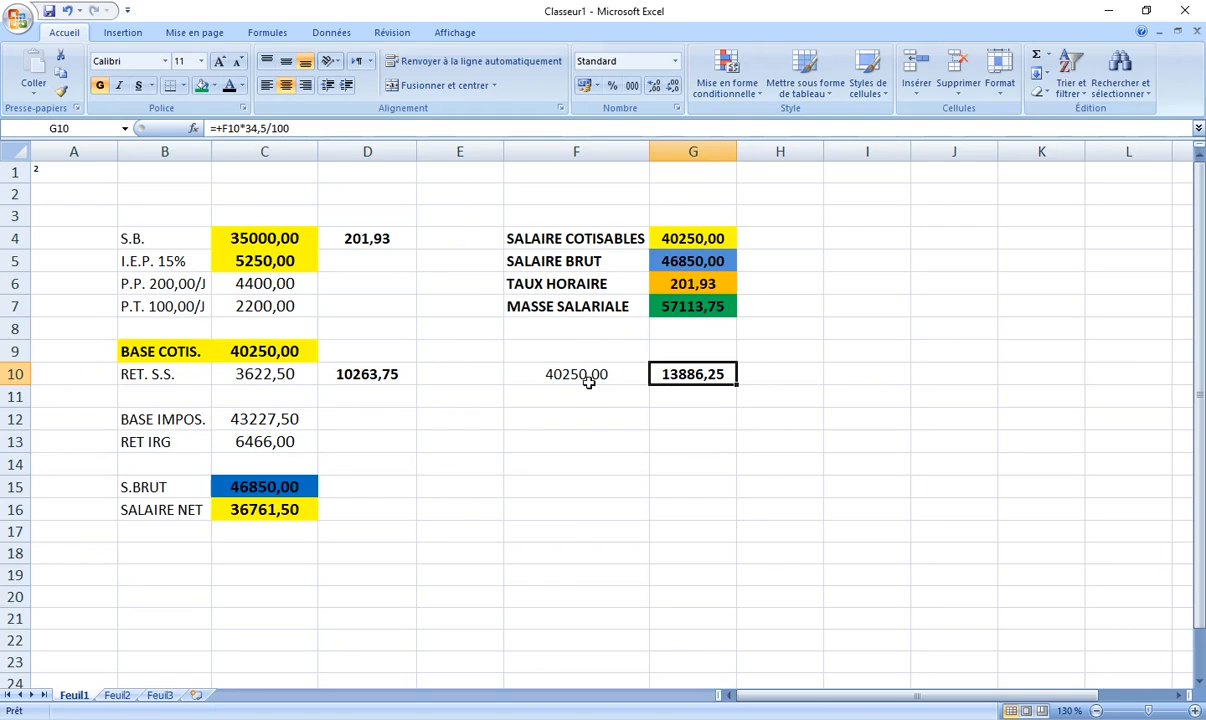
click(286, 374)
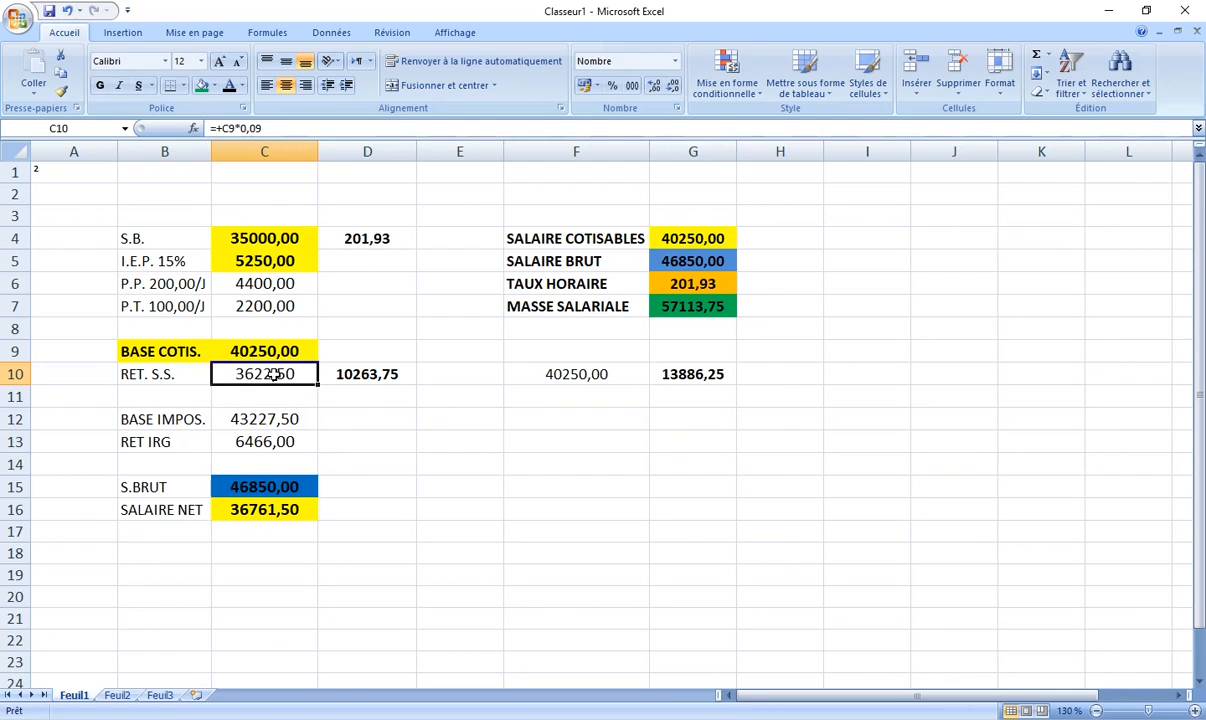
click(246, 487)
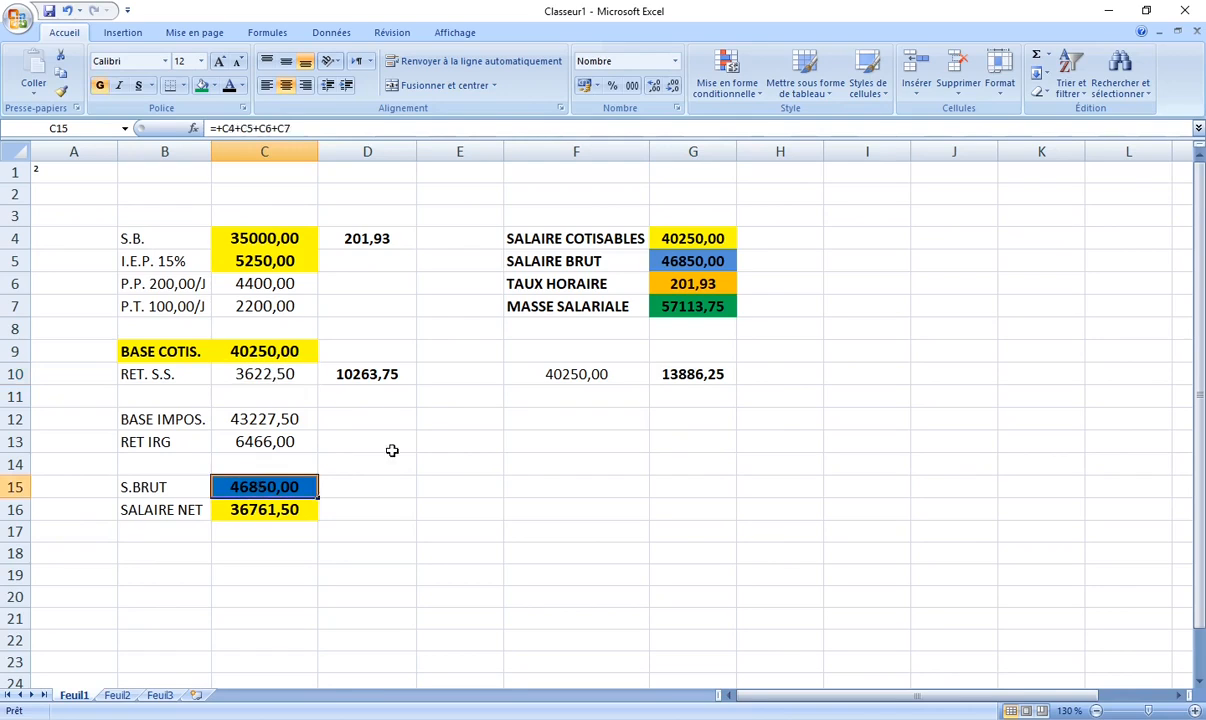
click(370, 374)
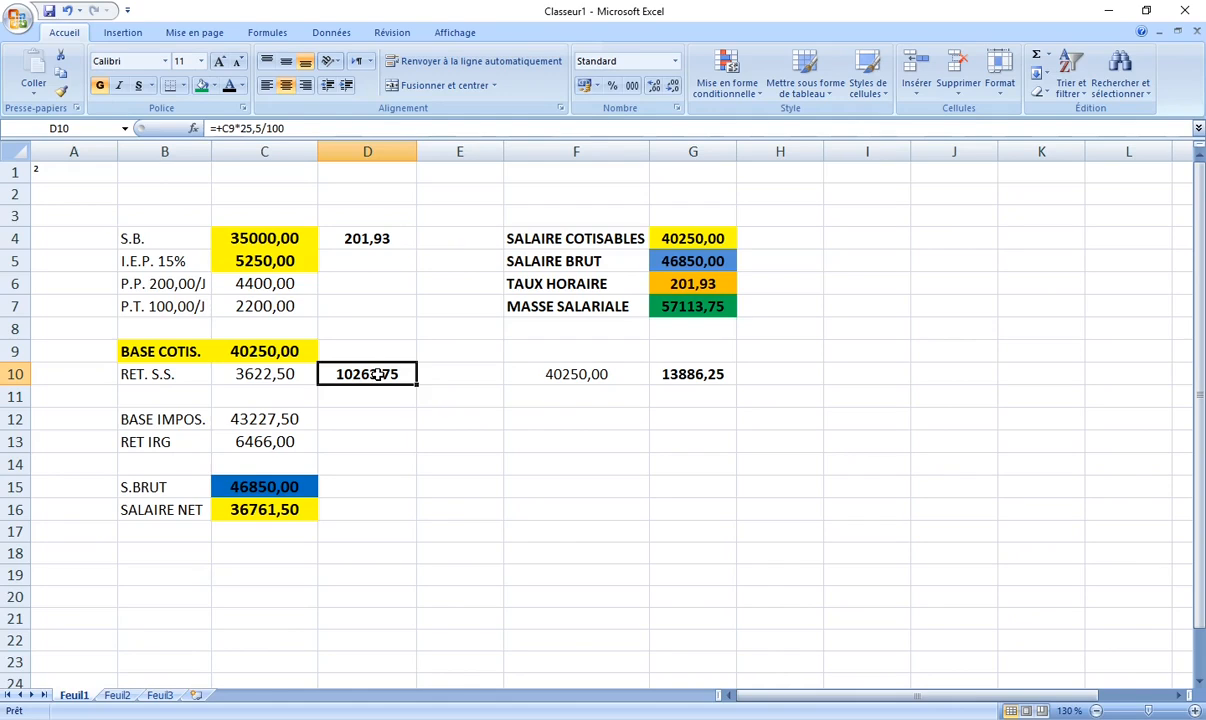
click(555, 528)
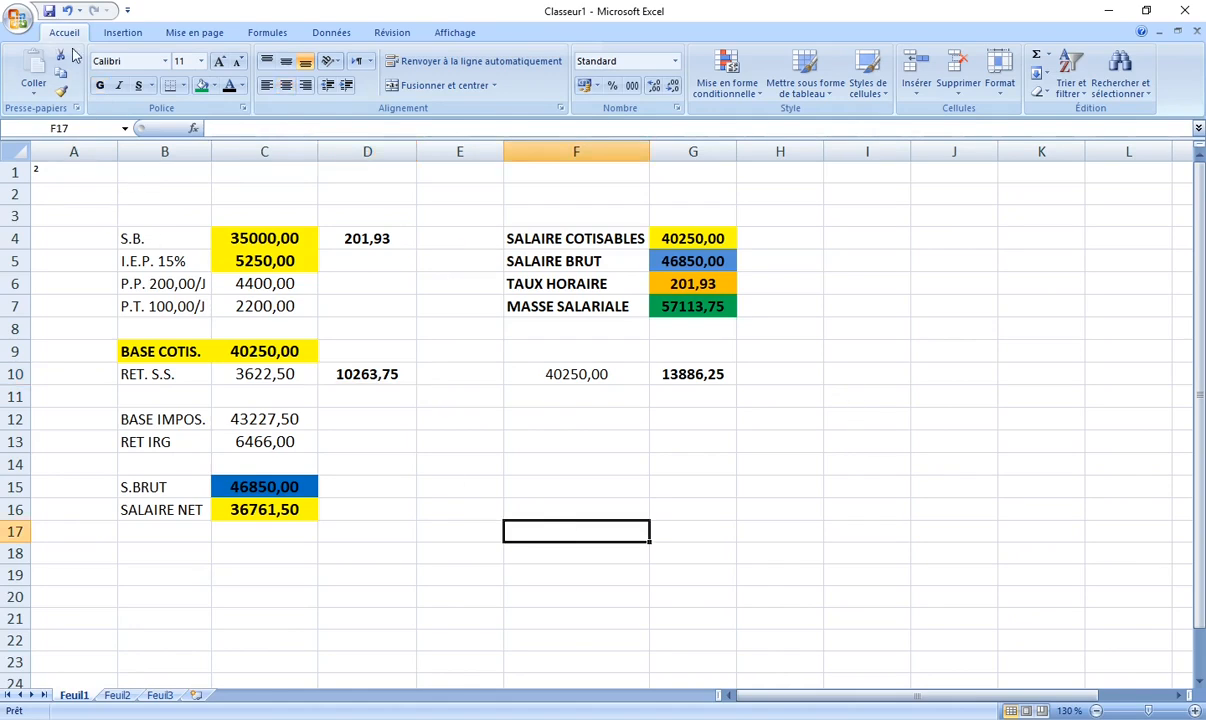